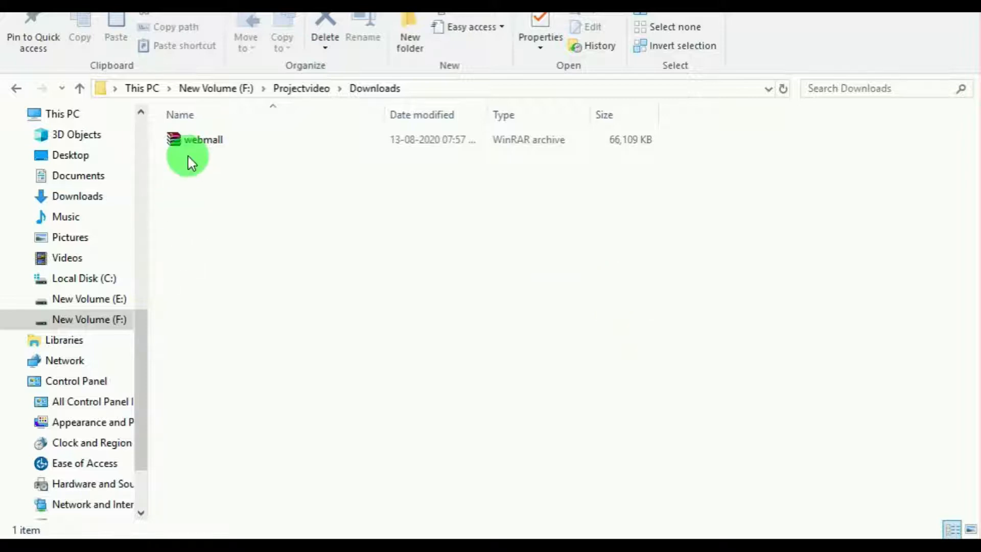
Step: Copy the webmall archive from the Projectvideo Downloads folder into C:\xampp\htdocs
click(243, 140)
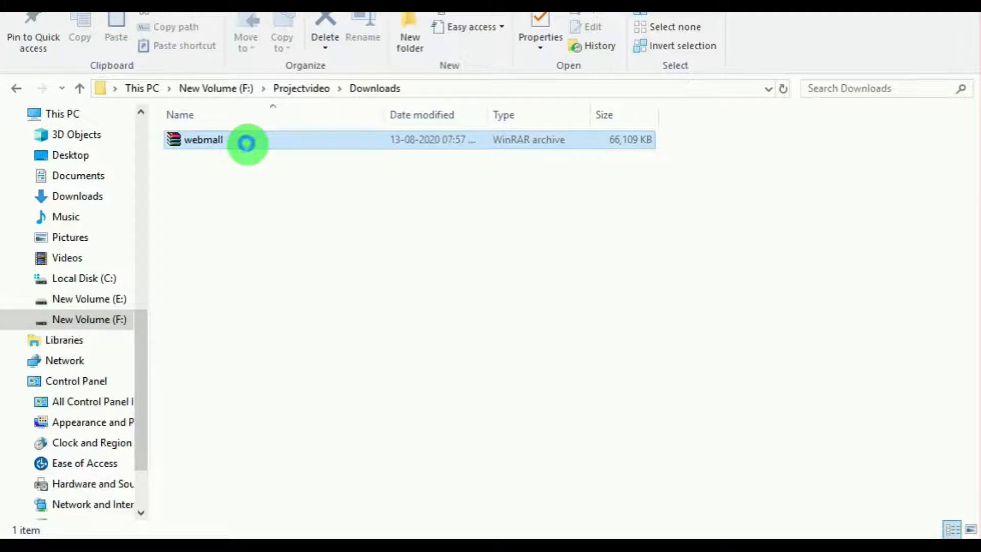
right_click(246, 143)
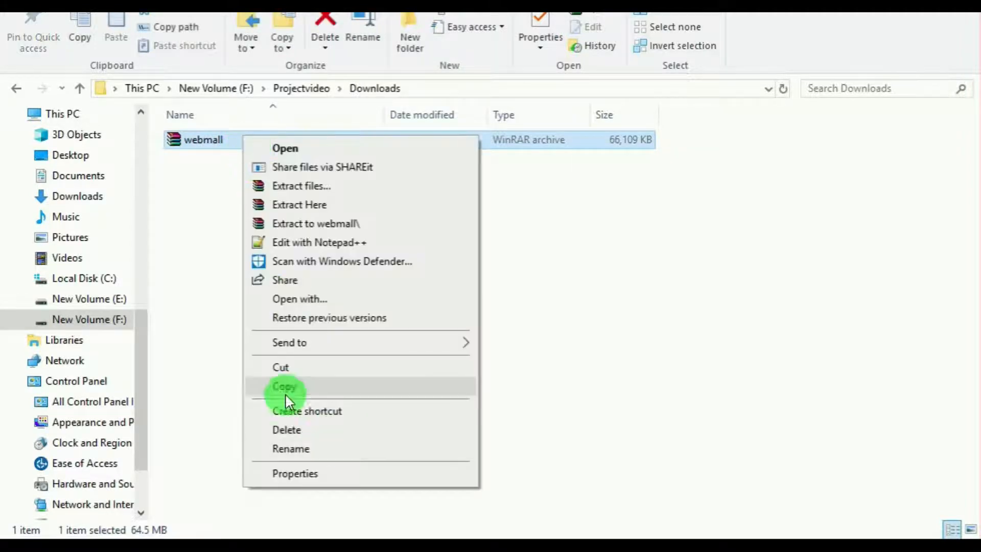
click(285, 385)
mouse_move(306, 519)
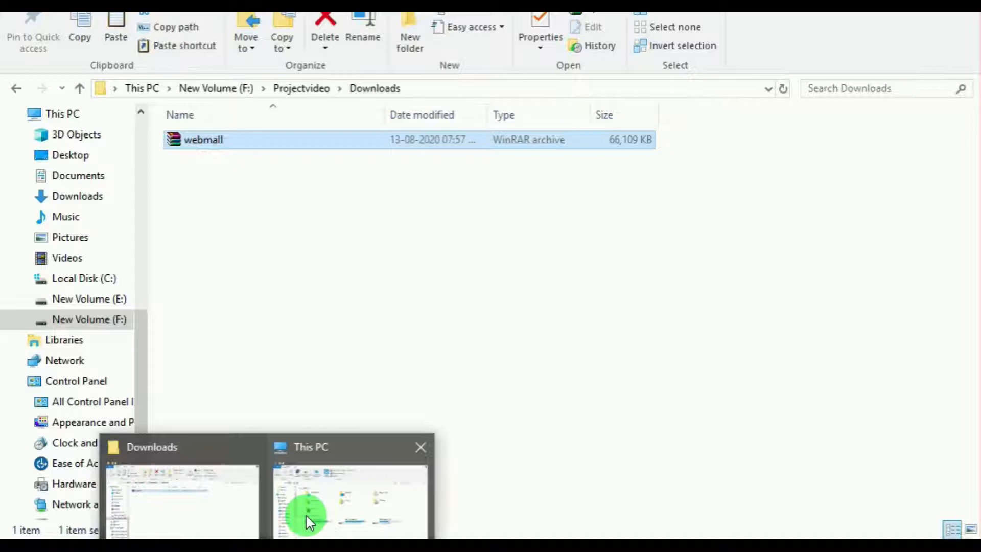
click(323, 505)
click(295, 347)
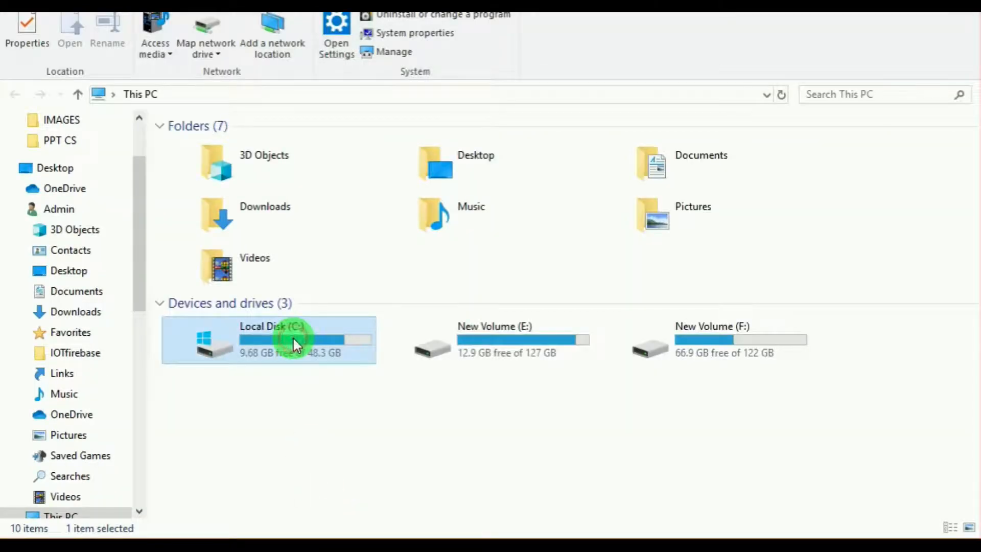
double_click(294, 339)
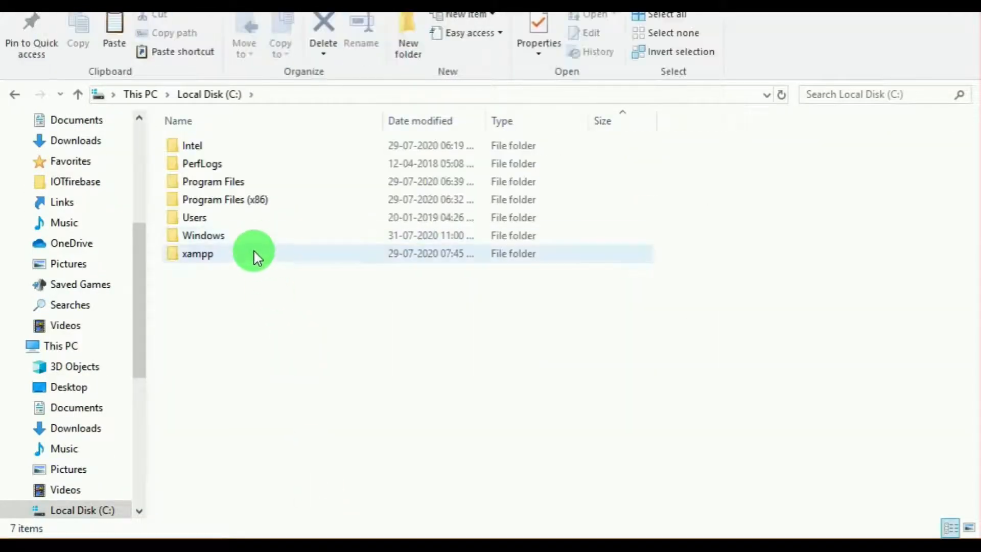
double_click(255, 255)
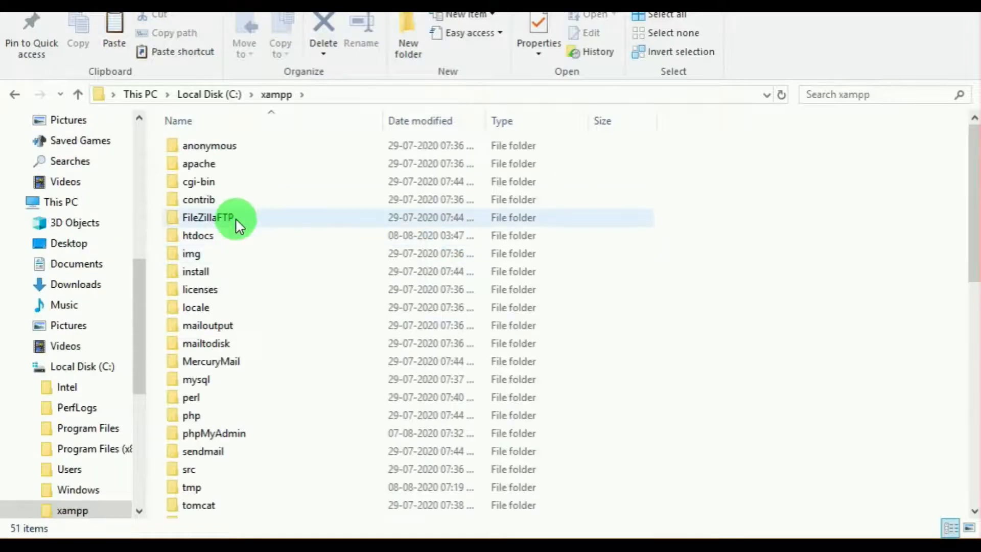
double_click(235, 236)
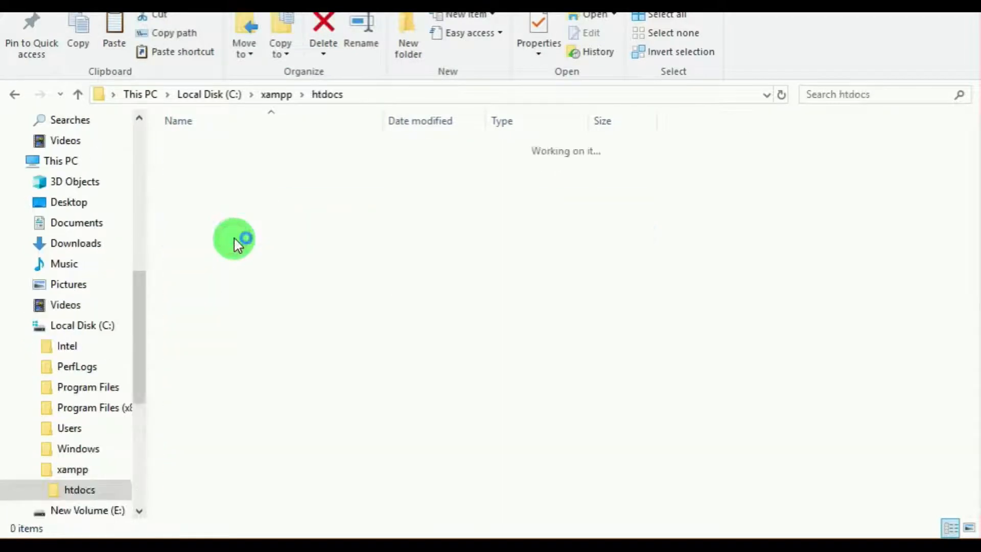
right_click(255, 328)
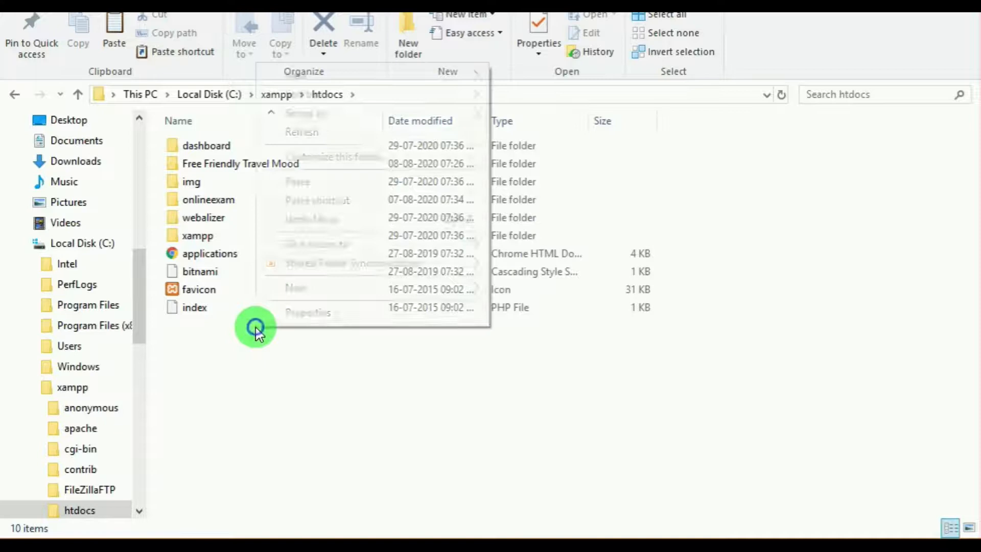
click(294, 181)
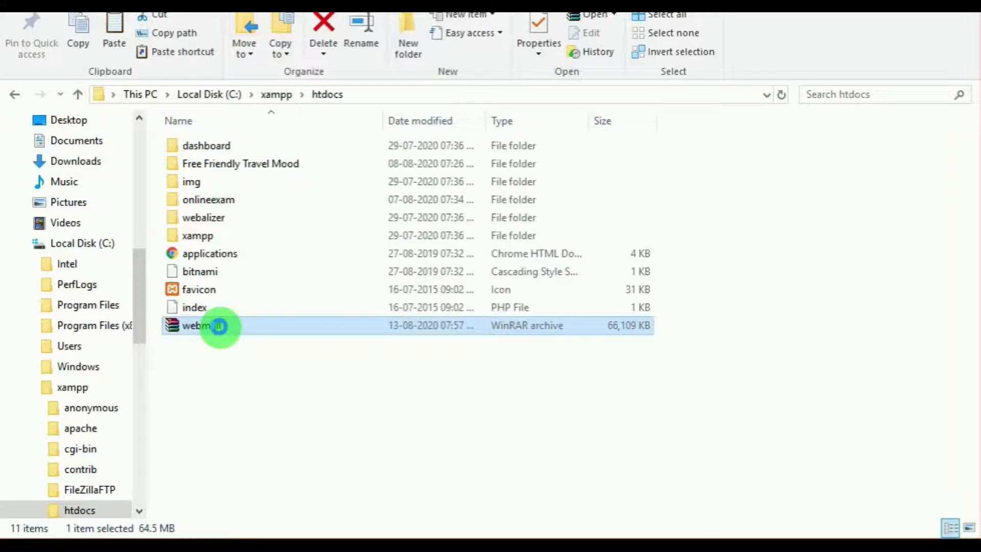
Step: Extract the webmall archive directly into the htdocs folder
right_click(218, 326)
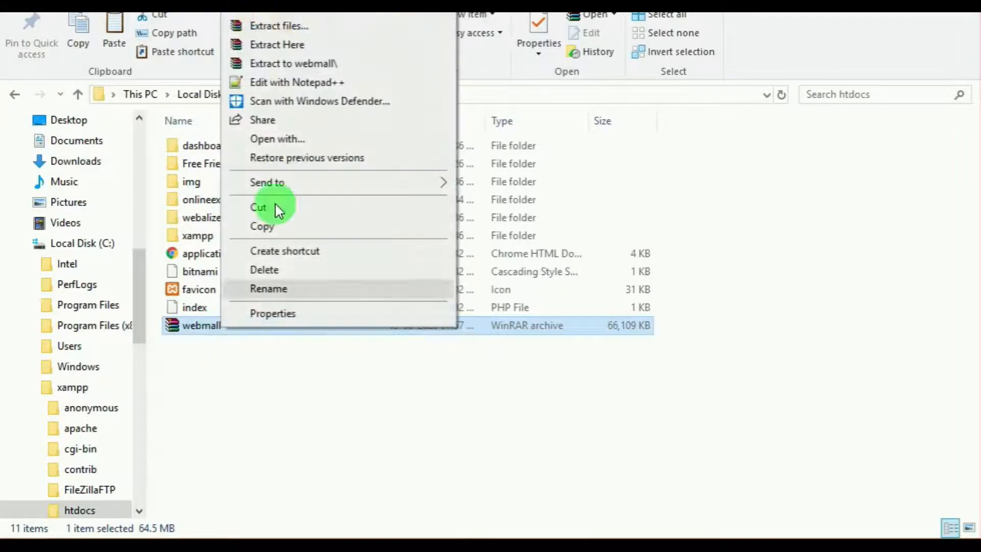
click(300, 45)
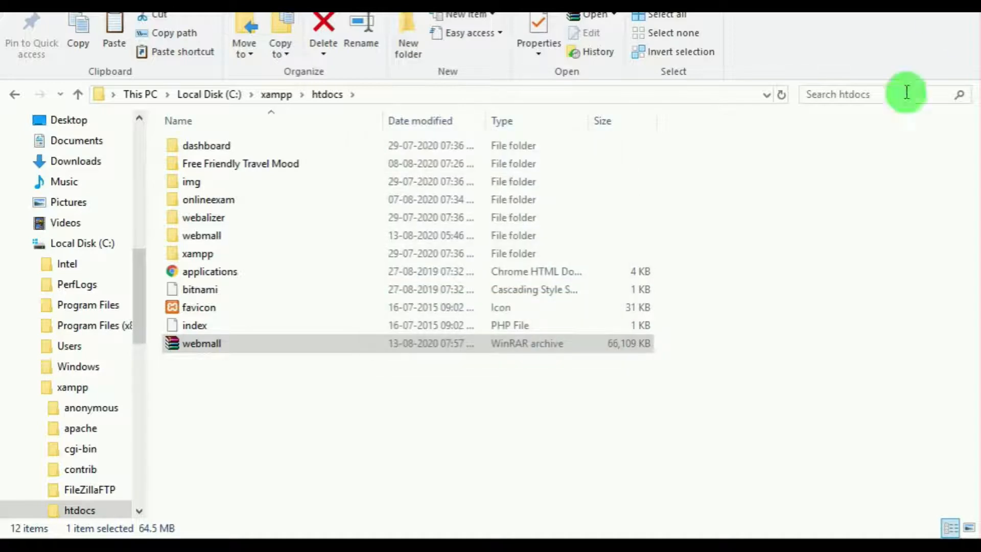
click(695, 222)
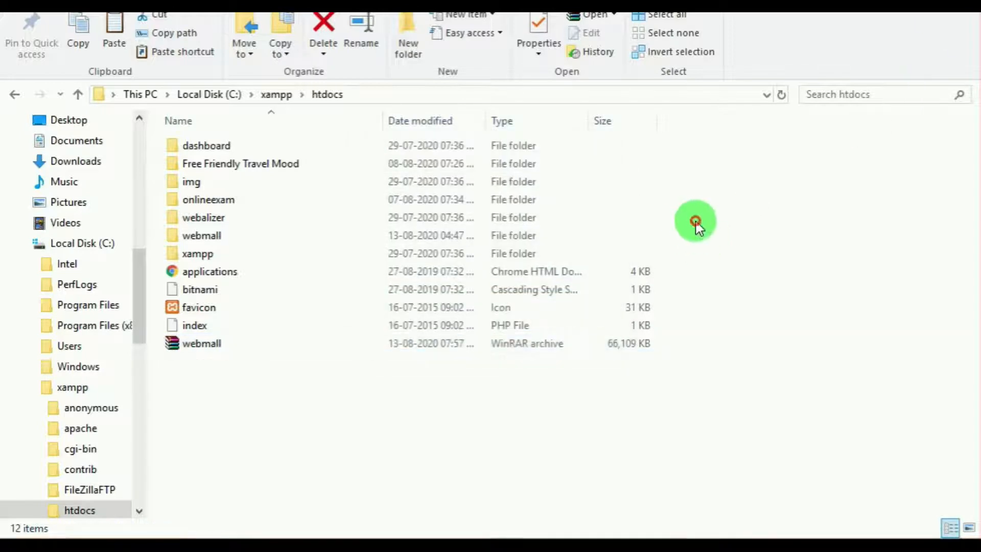
Step: Open the extracted webmall folder and examine its Project Documentation and Database Backup subfolders
click(210, 240)
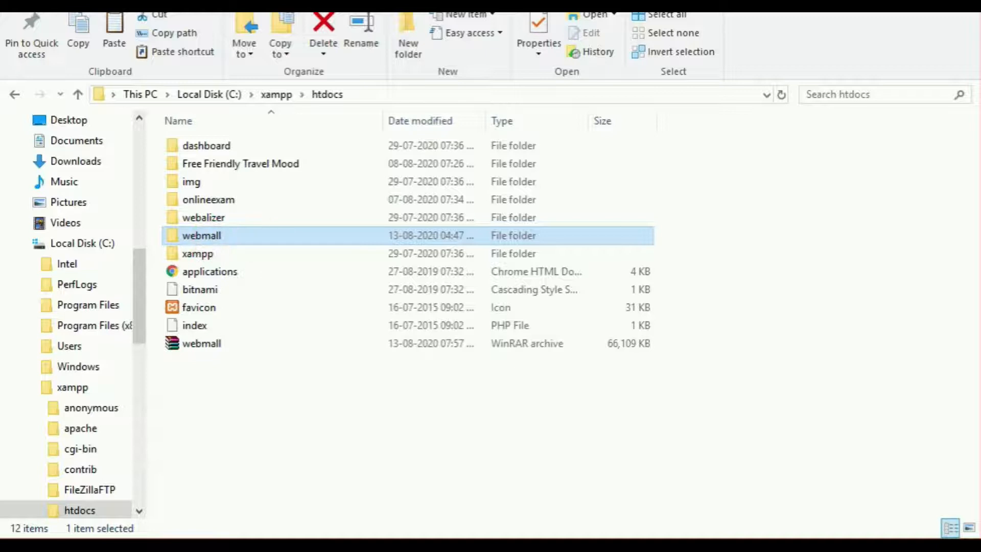
click(376, 235)
double_click(375, 235)
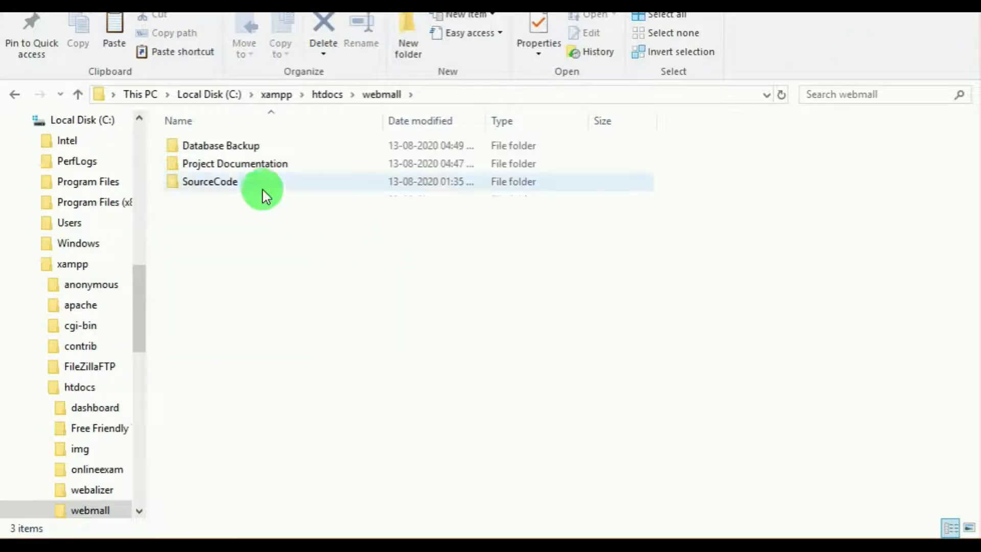
double_click(276, 165)
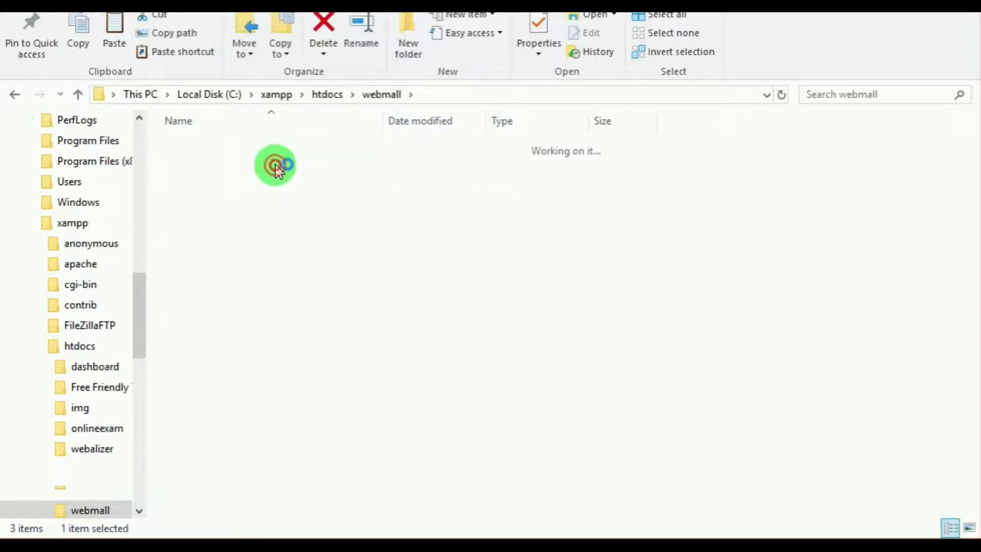
click(378, 95)
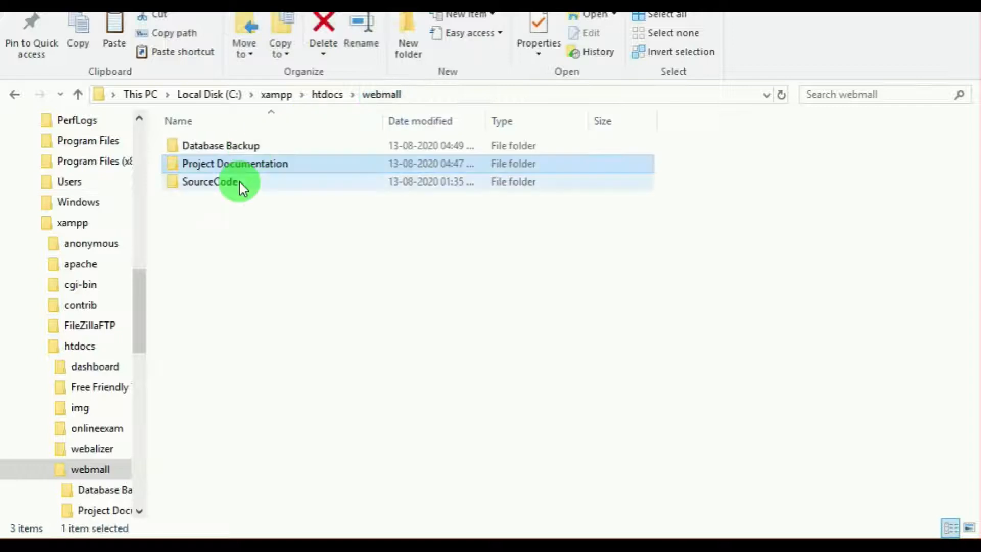
click(258, 147)
double_click(258, 147)
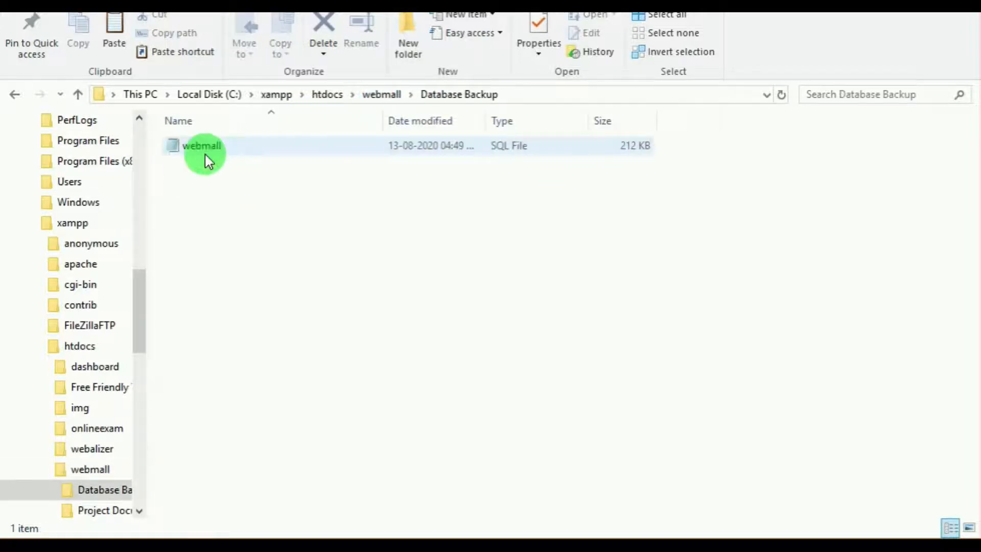
click(381, 96)
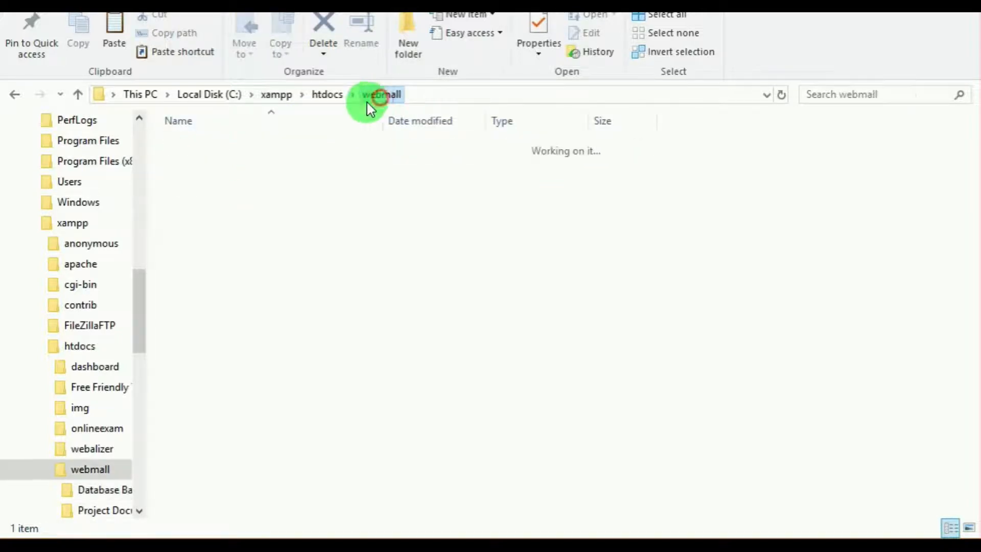
Step: Look through the files in webmall's SourceCode folder and return to htdocs
double_click(262, 182)
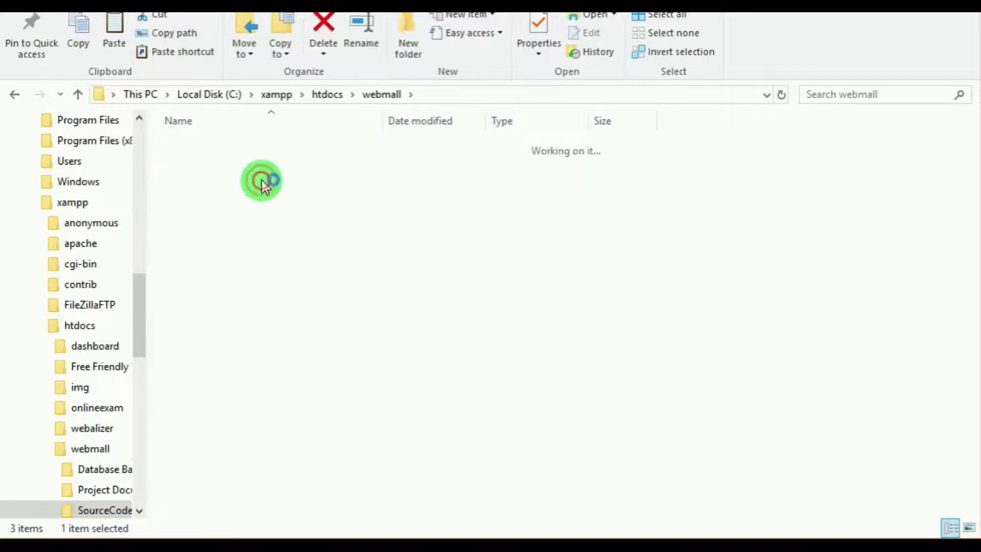
scroll(272, 289, down, 10)
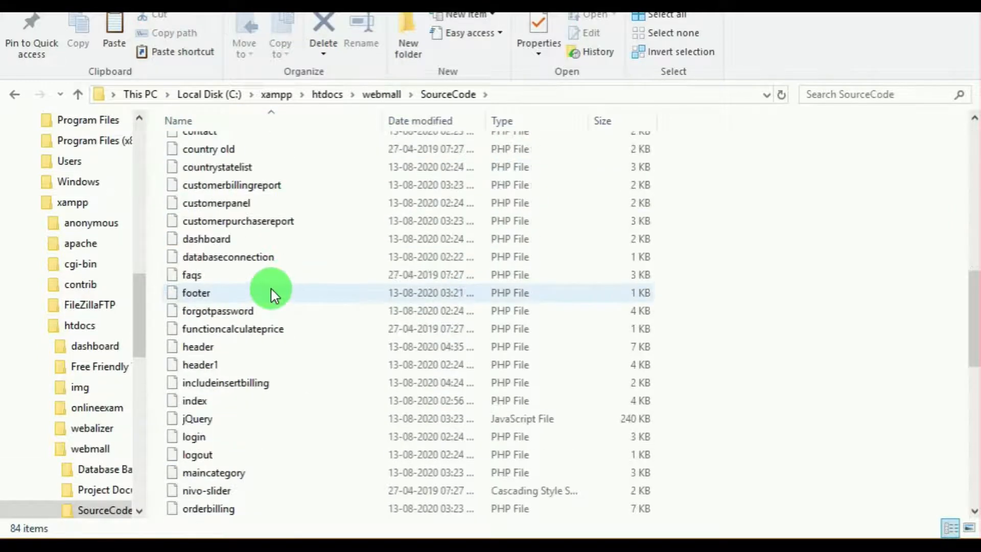
scroll(271, 291, down, 10)
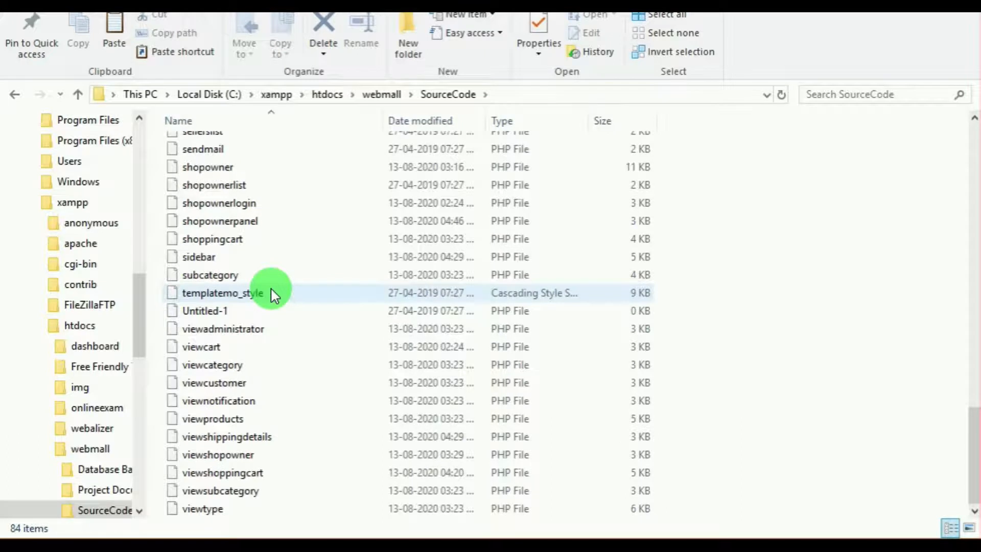
scroll(299, 432, up, 20)
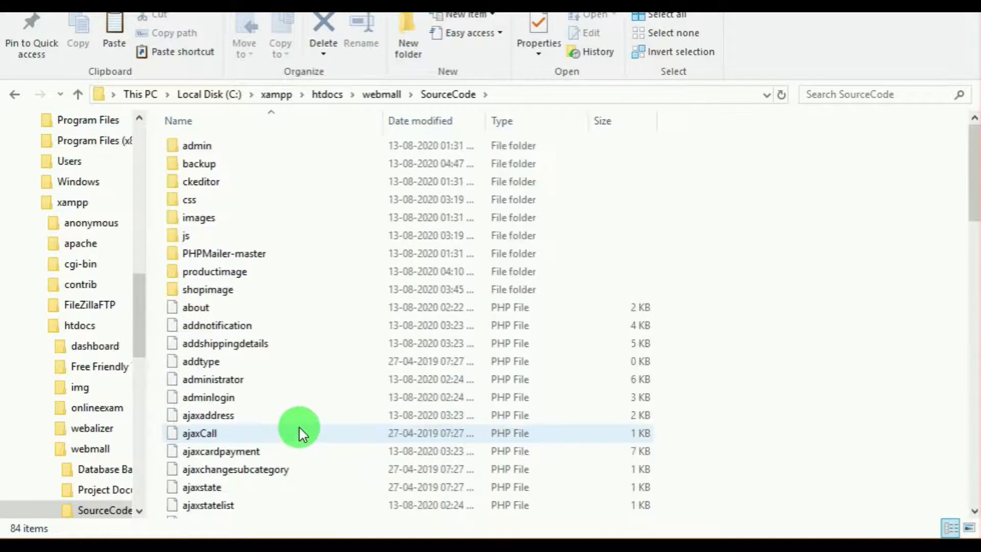
click(387, 95)
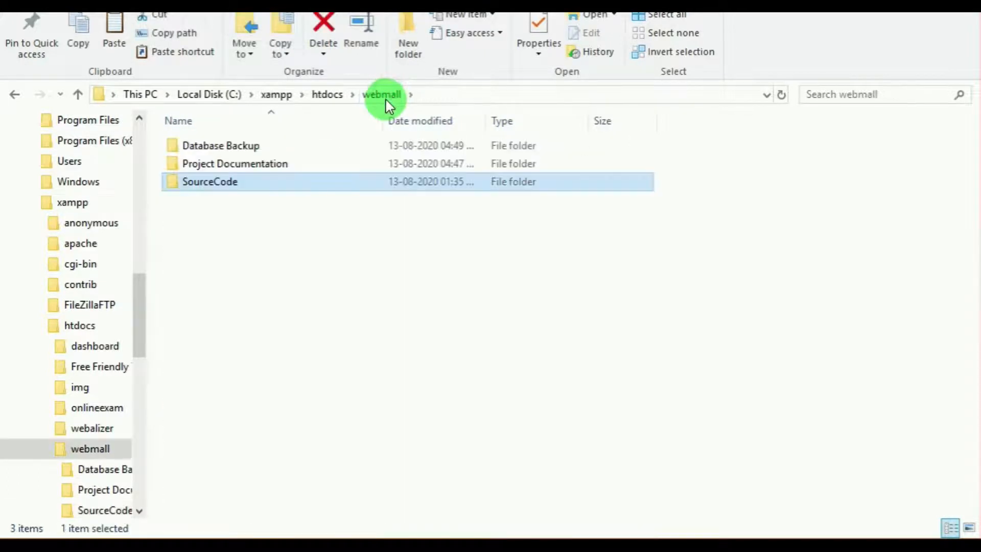
click(328, 95)
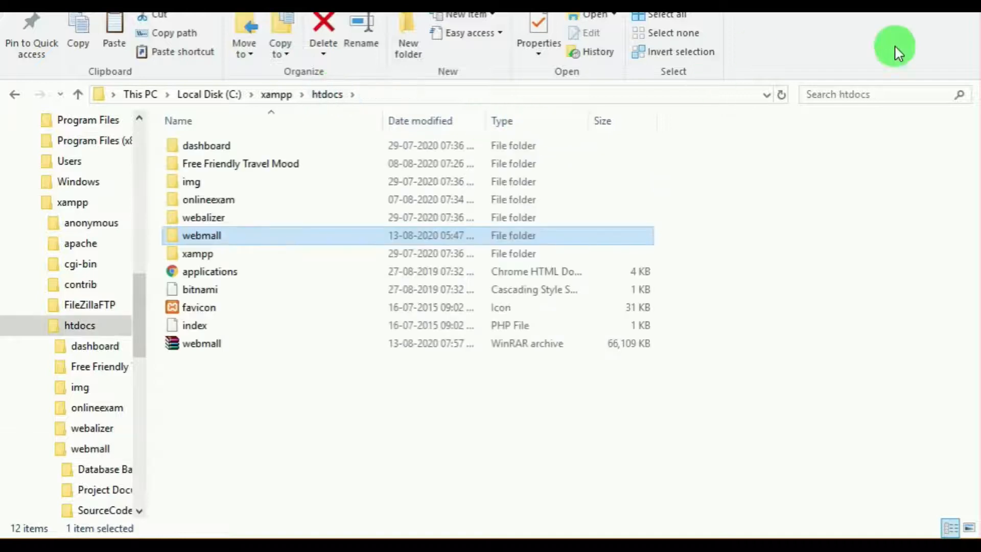
Step: Switch to the XAMPP Control Panel, start the Apache and MySQL modules, and minimize it
click(917, 7)
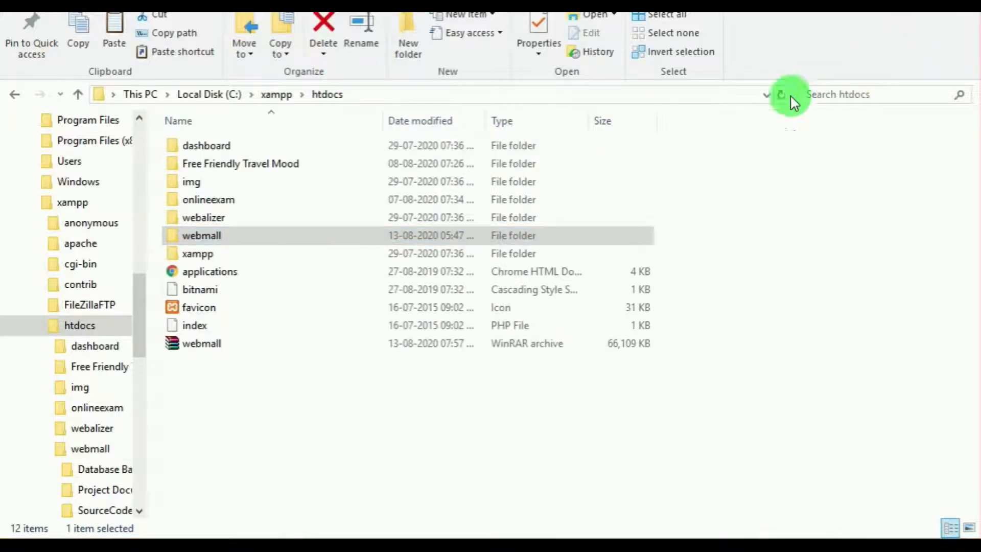
click(434, 547)
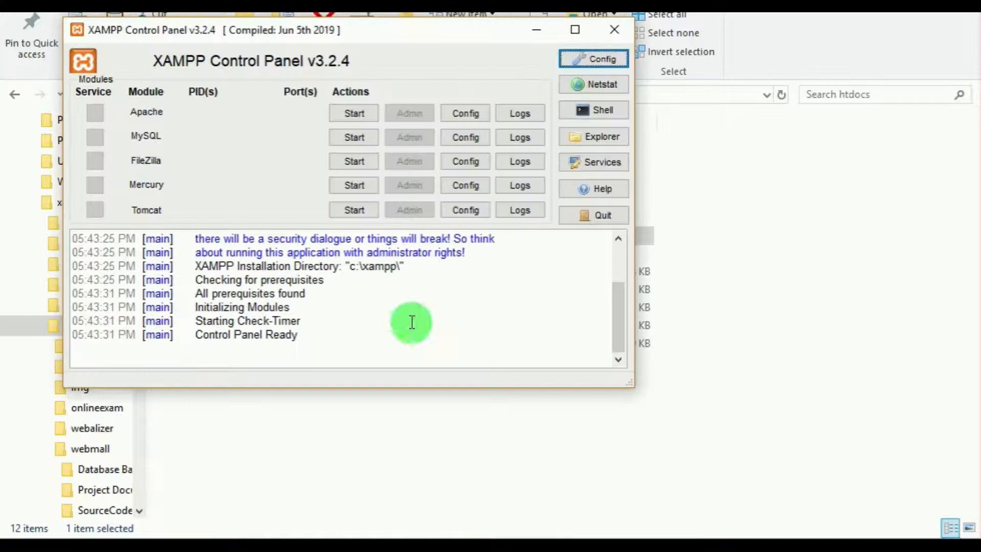
click(360, 109)
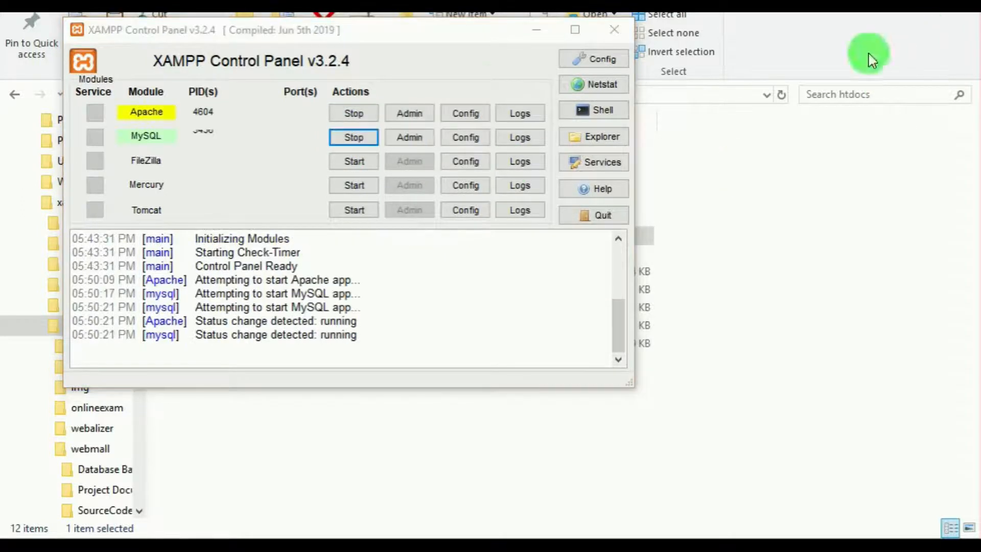
click(534, 32)
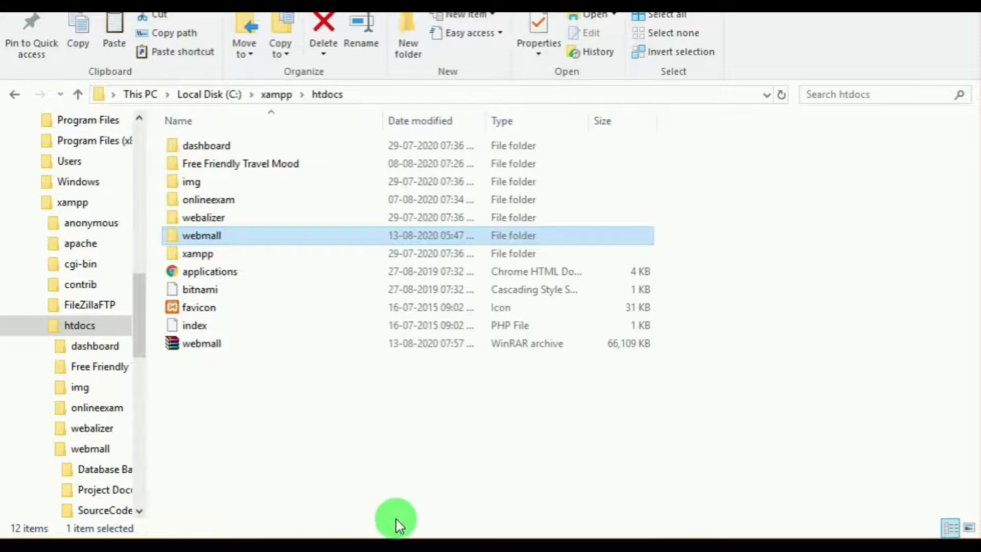
Step: Switch to Chrome and open phpMyAdmin at localhost/phpmyadmin/
click(388, 546)
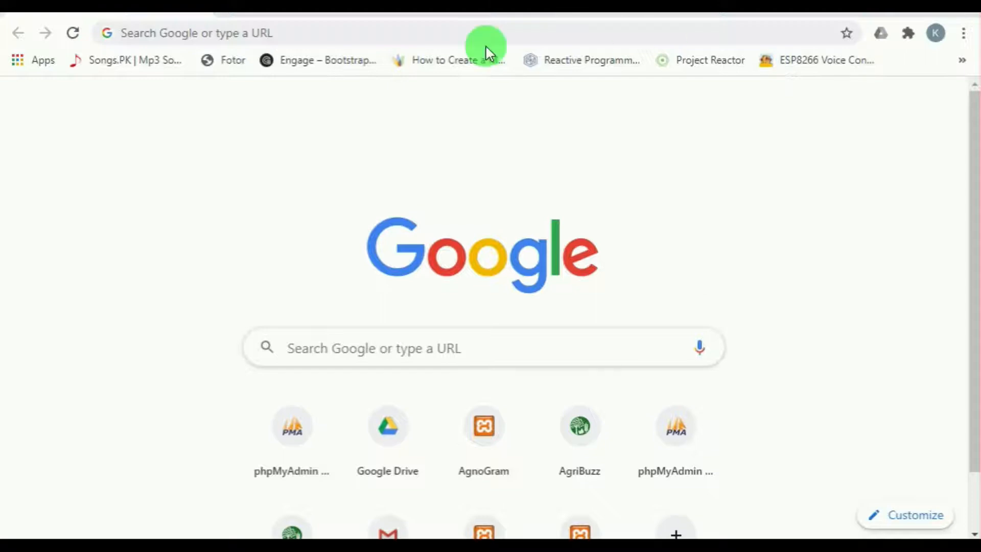
click(274, 31)
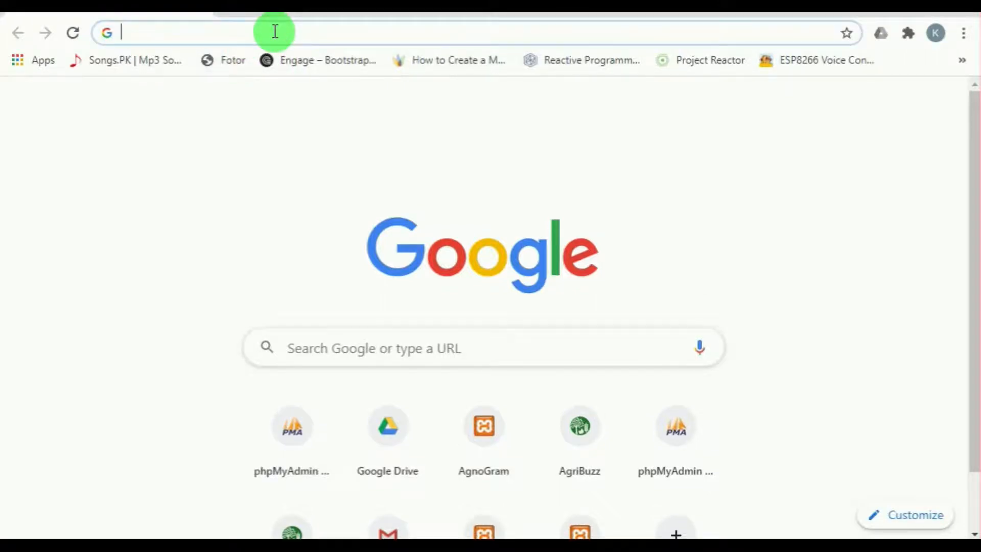
text(localhost/phpmyadmin/)
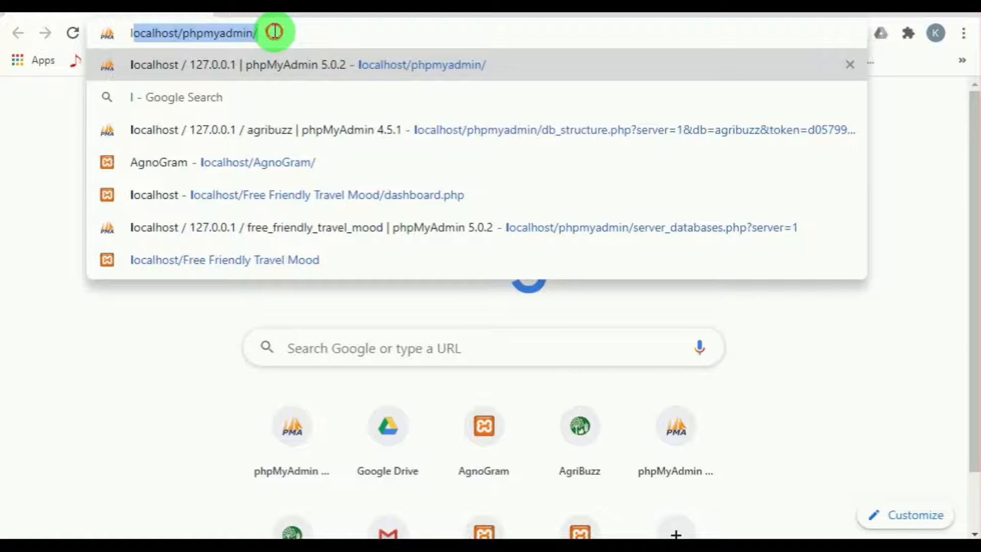
key(End)
key(Return)
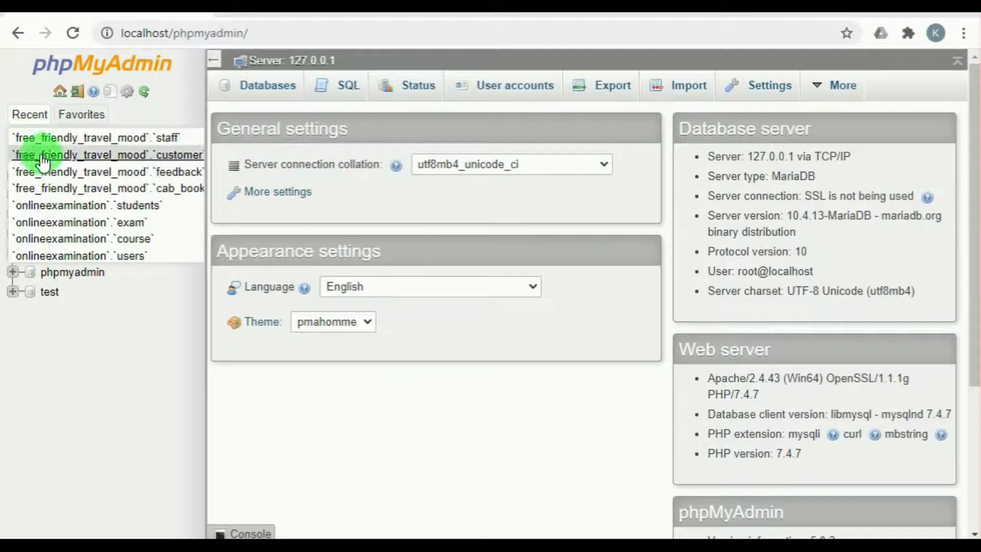
Step: Create a new database called webmall with the utf8mb4_general_ci collation
click(54, 159)
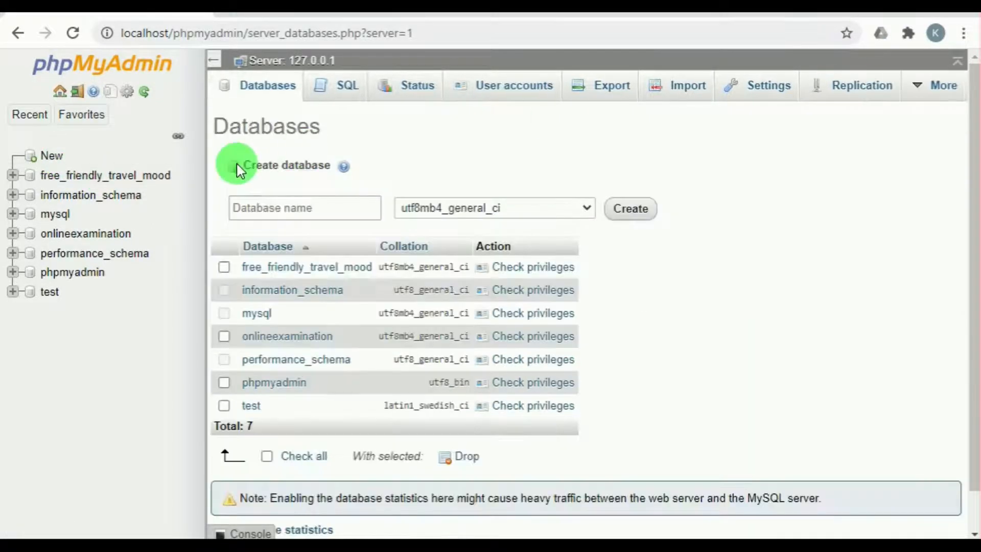
click(249, 200)
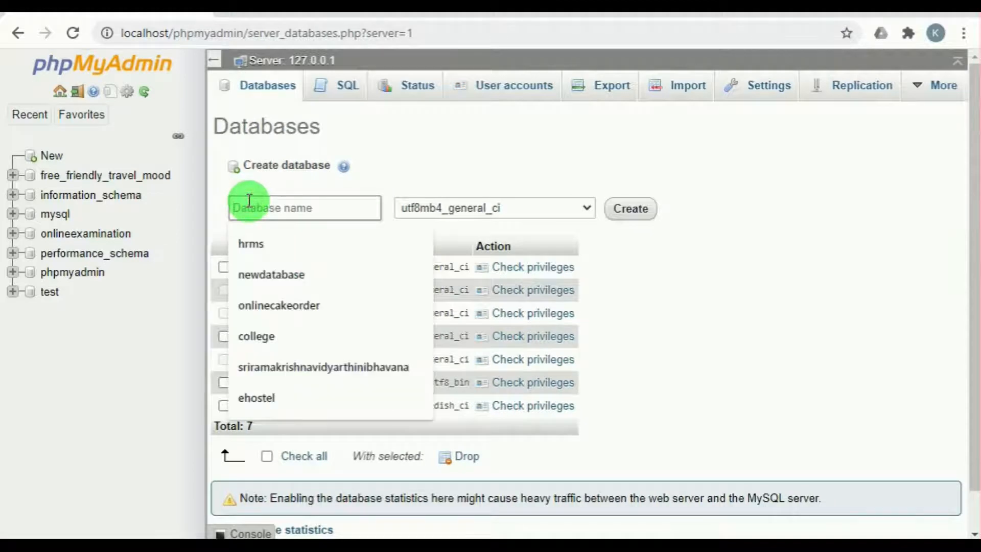
text(webmall)
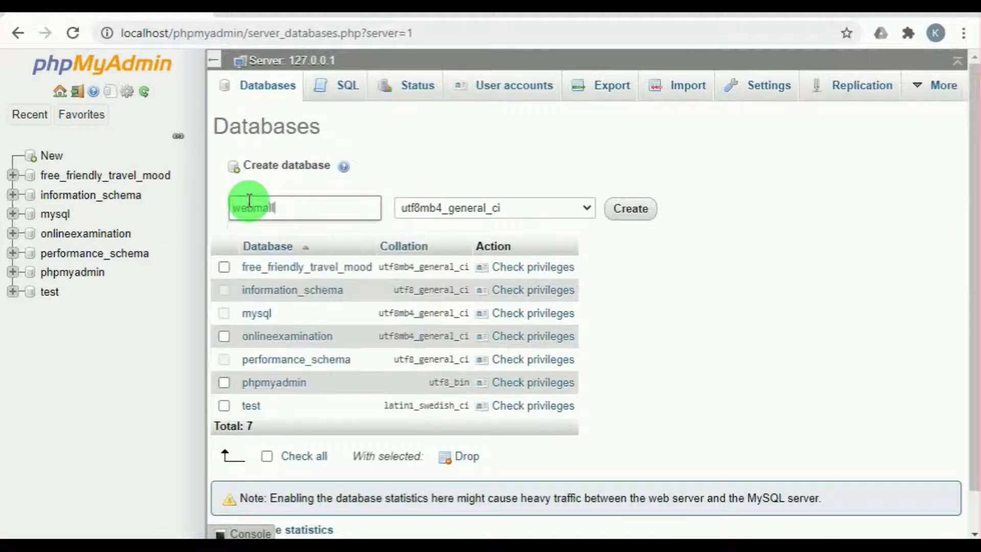
click(642, 210)
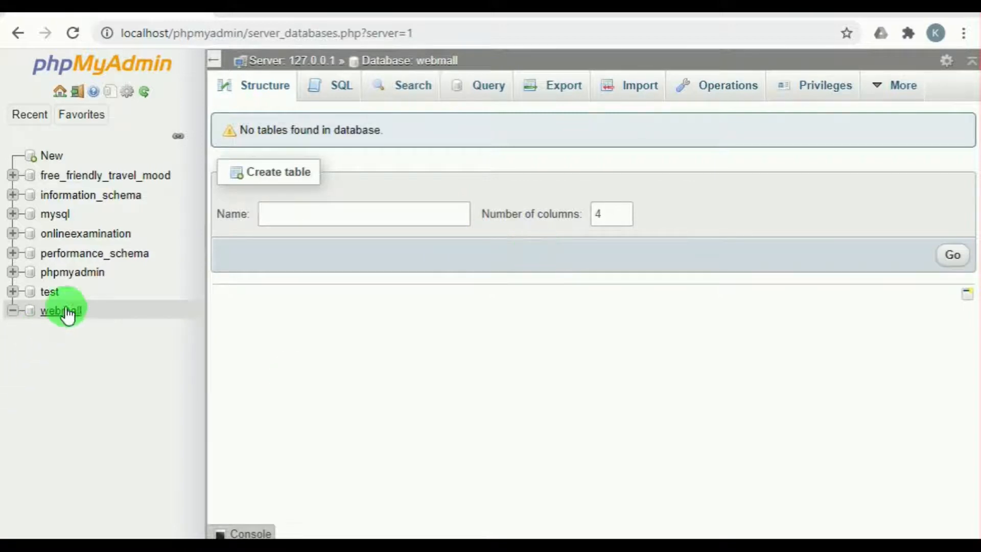
Step: Choose webmall.sql from C:\xampp\htdocs\webmall\Database Backup as the file to import into the webmall database
click(644, 96)
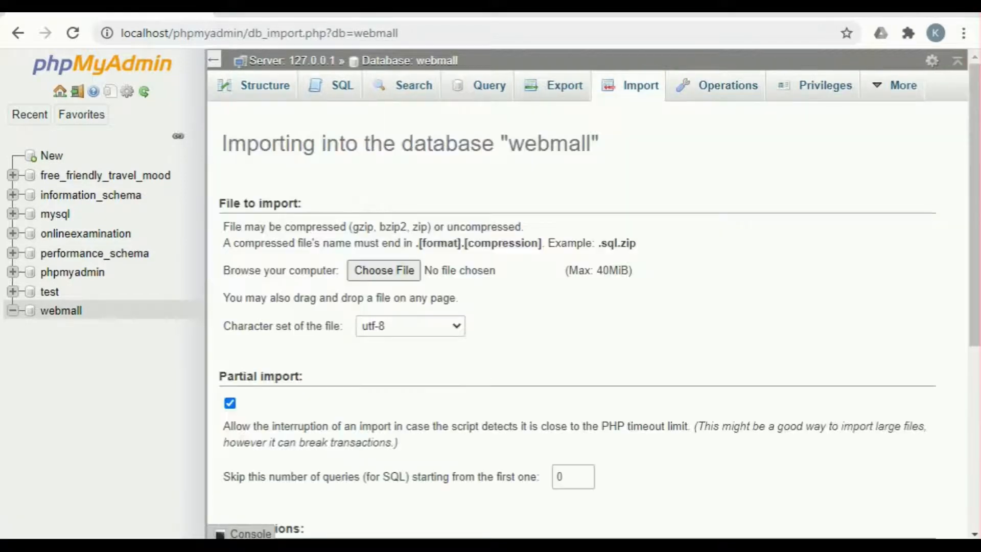
click(402, 275)
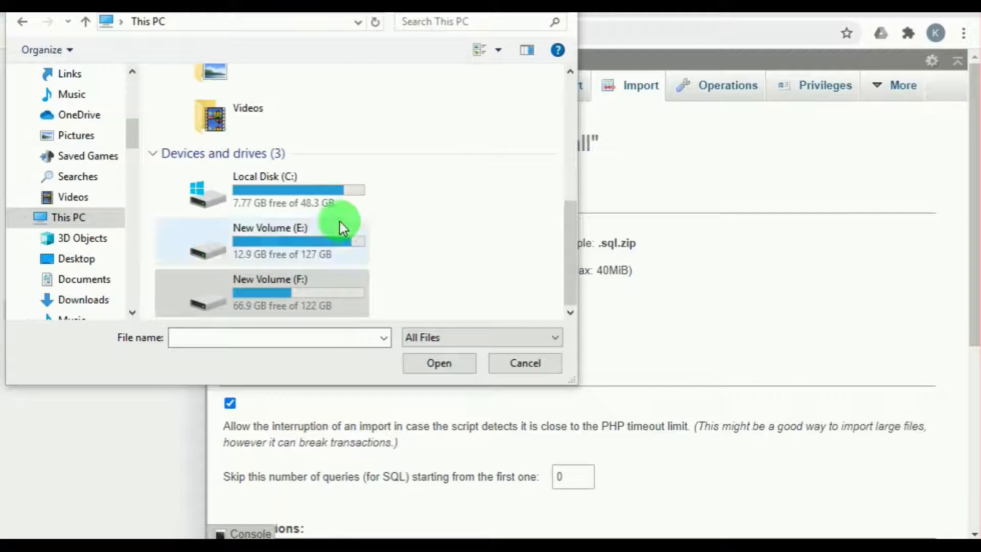
click(242, 200)
double_click(242, 204)
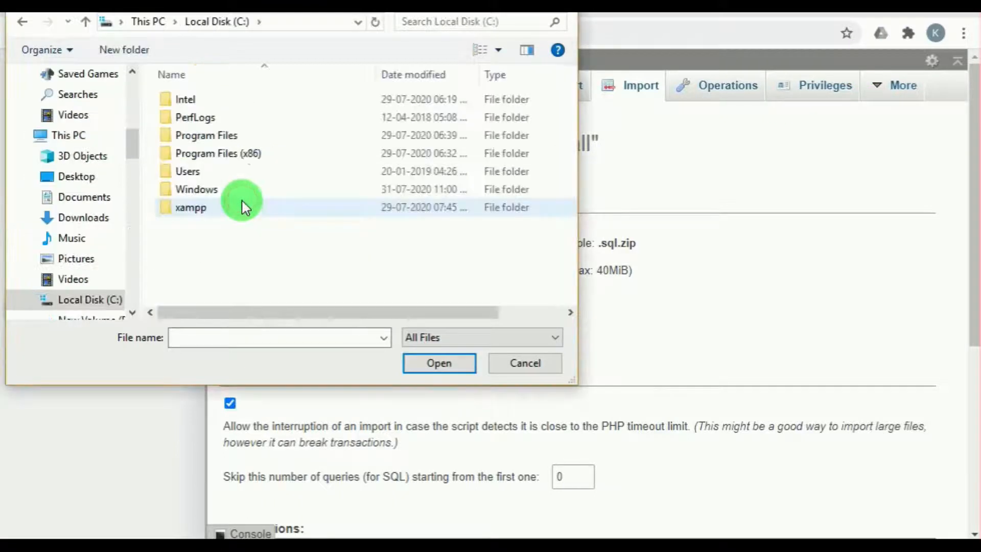
click(223, 215)
double_click(222, 215)
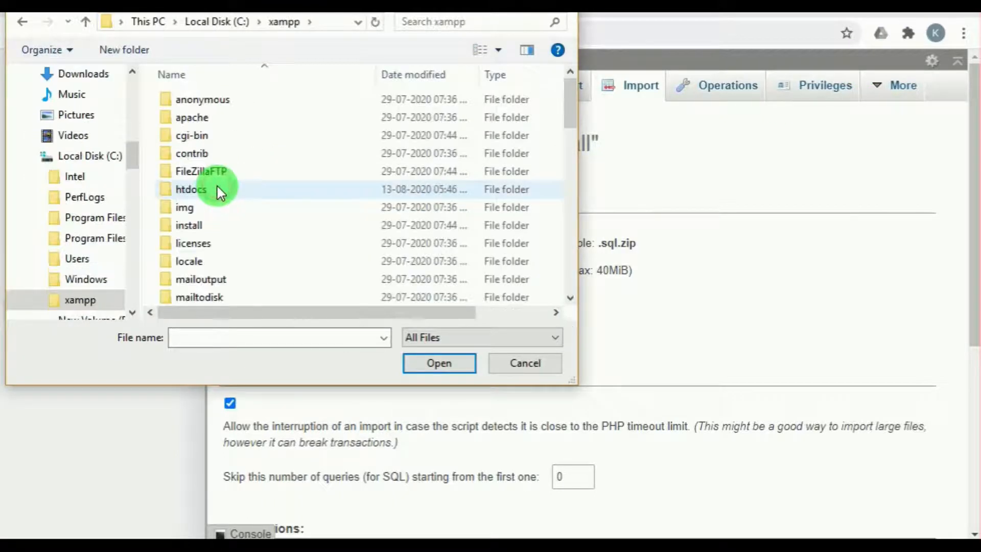
click(219, 190)
double_click(219, 190)
click(219, 187)
double_click(219, 188)
click(230, 99)
double_click(230, 98)
click(219, 100)
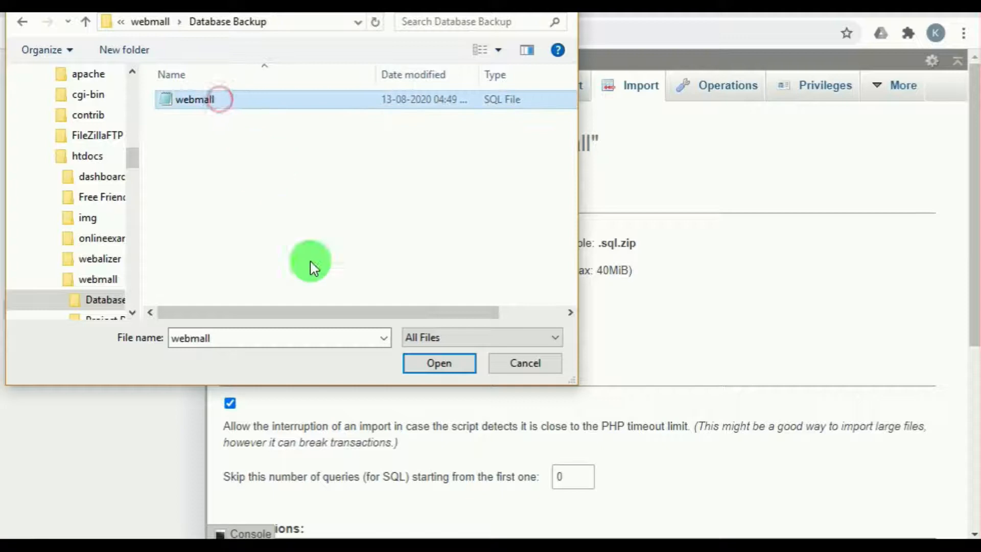
click(452, 359)
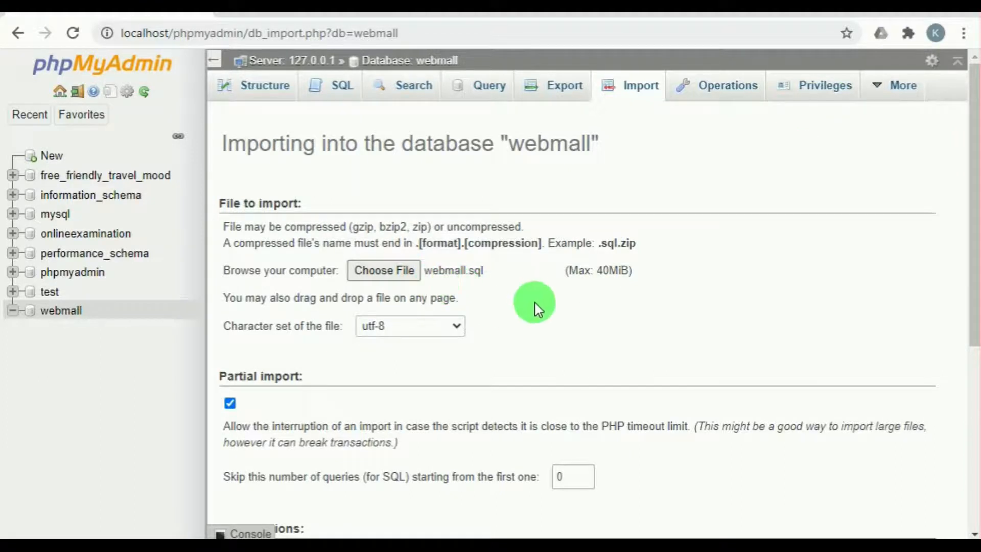
Step: Run the SQL import with its default options and review the webmall database's table structure
scroll(534, 309, down, 5)
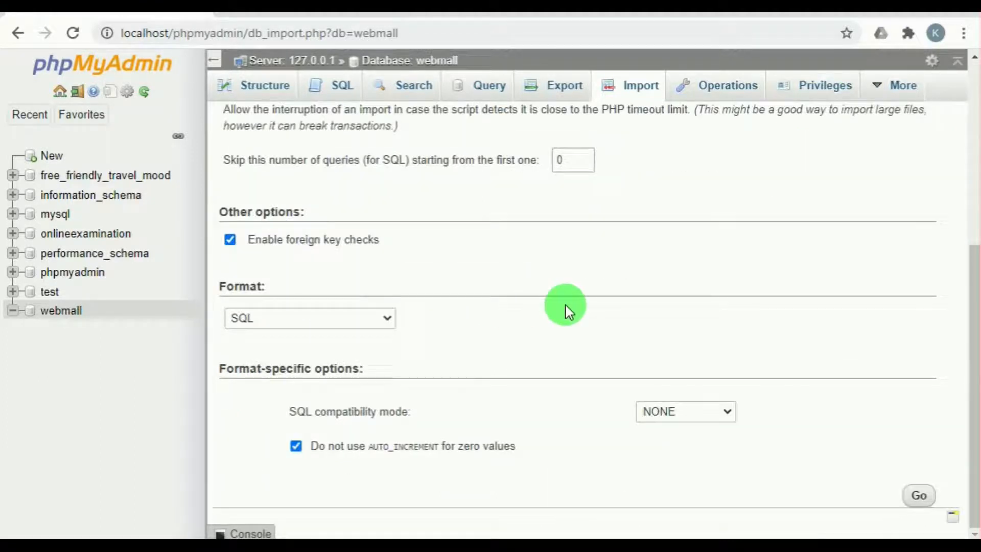
click(917, 495)
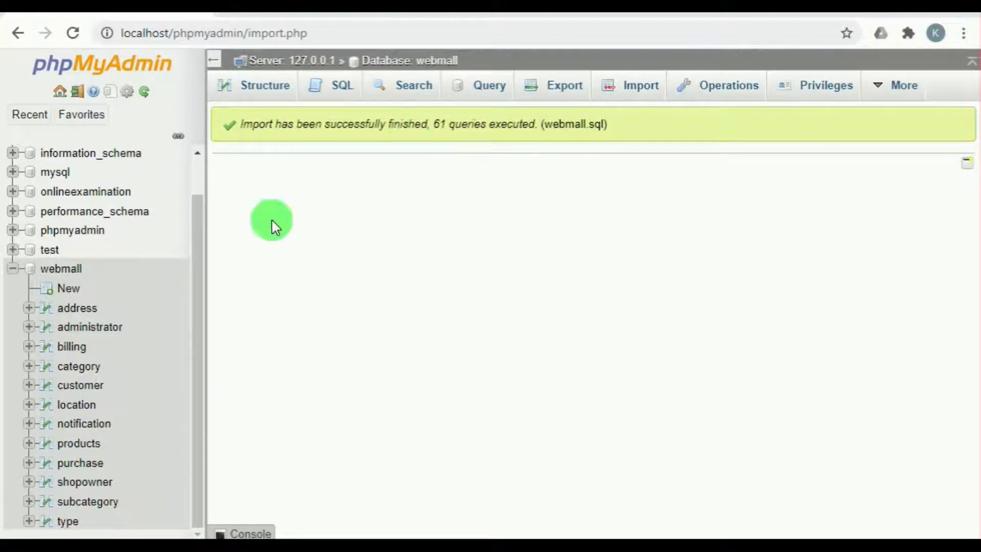
click(71, 274)
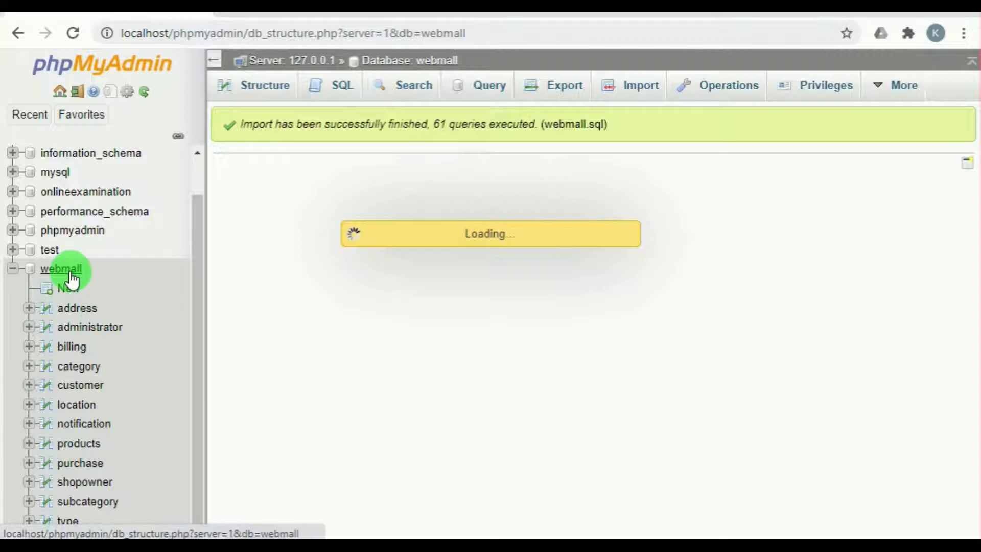
click(834, 82)
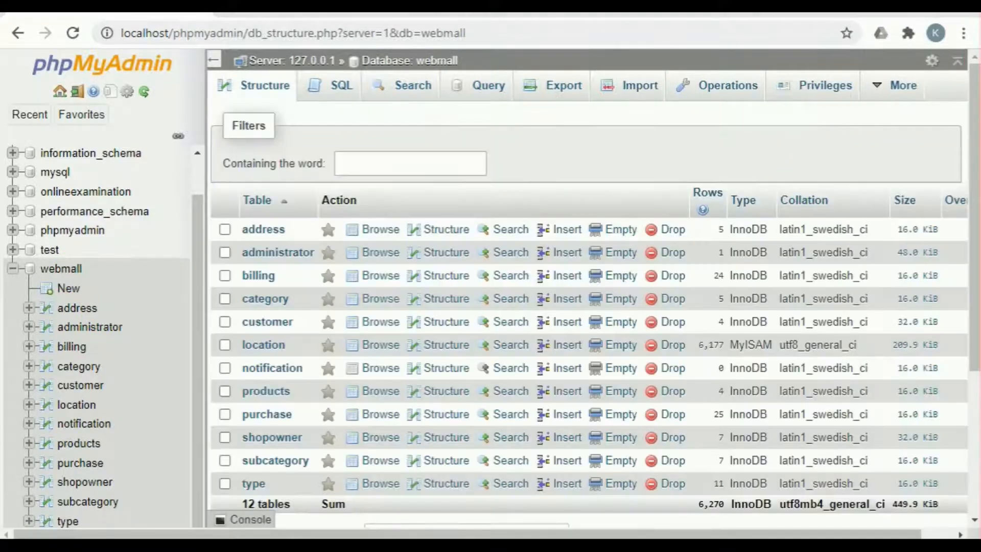
scroll(318, 326, down, 3)
scroll(324, 328, up, 3)
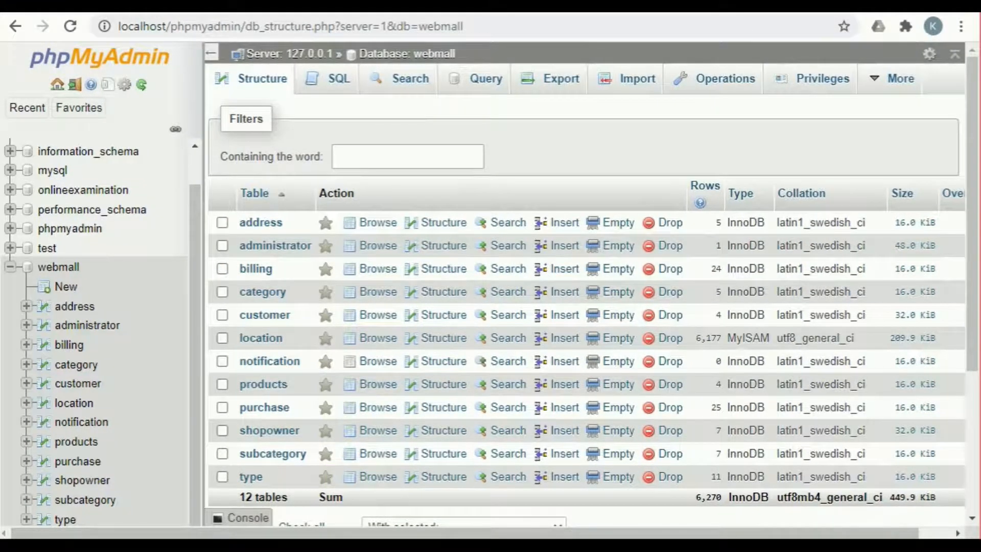
Step: Switch to File Explorer and rename the webmall folder in htdocs as webmall docs
click(350, 488)
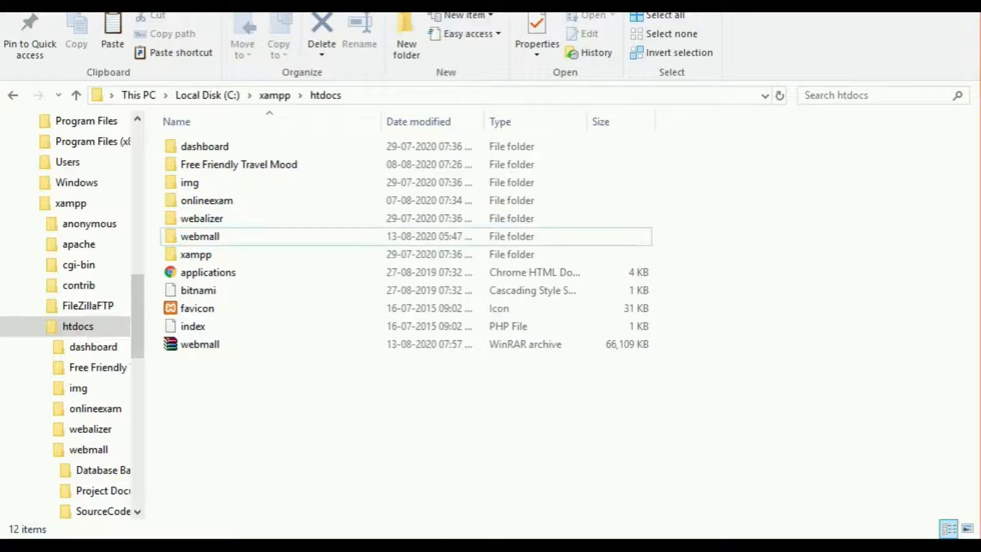
click(203, 237)
right_click(203, 237)
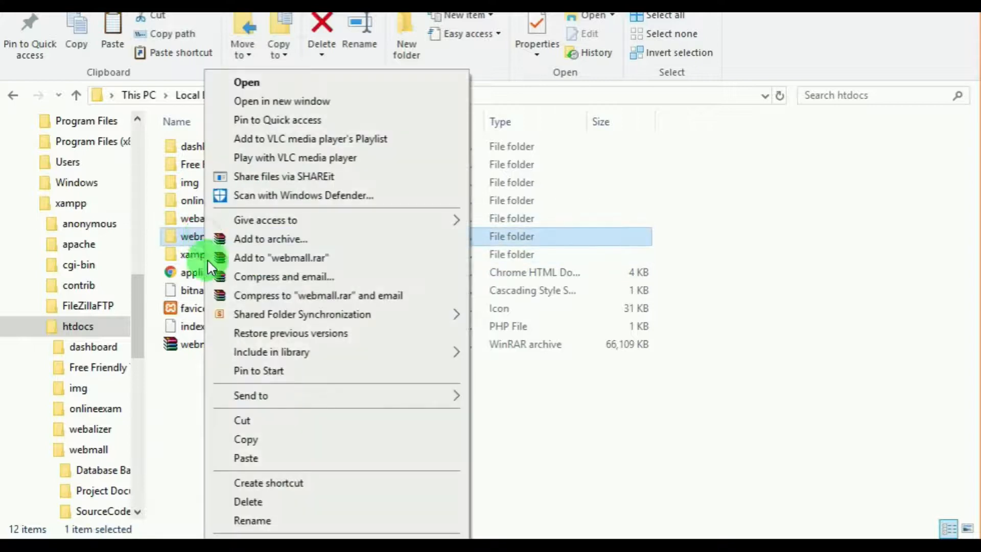
click(237, 513)
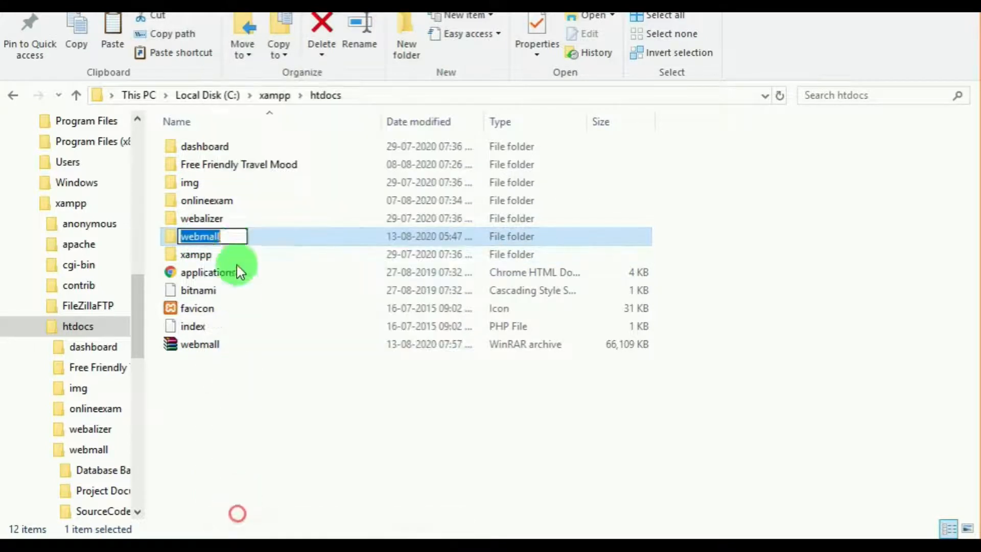
right_click(228, 237)
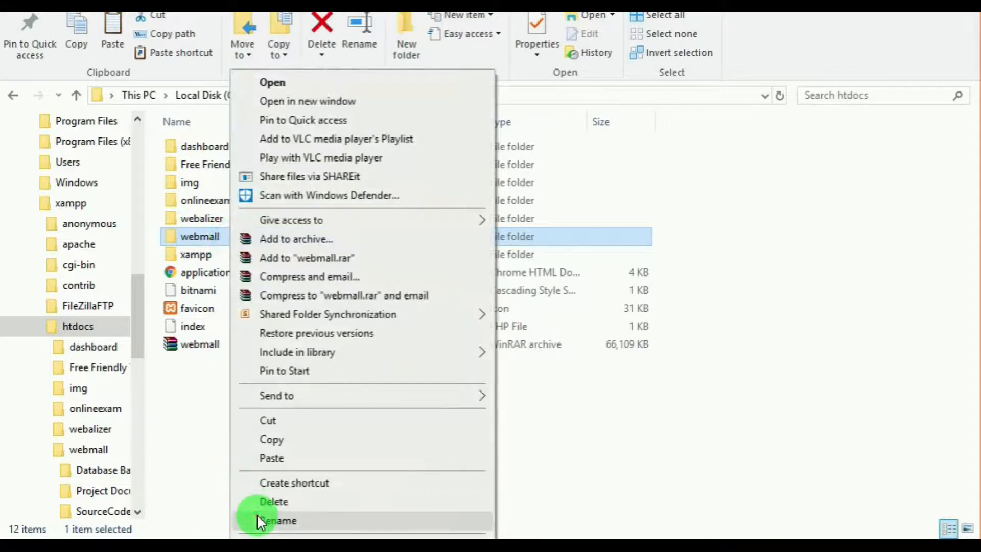
click(257, 517)
click(230, 236)
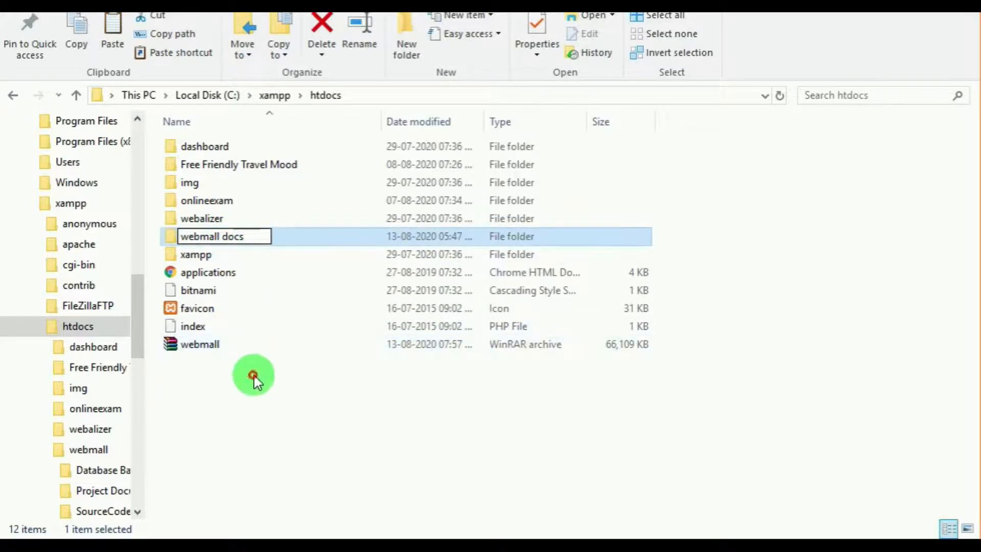
key(Return)
Step: Copy the SourceCode folder from webmall docs into htdocs
double_click(226, 239)
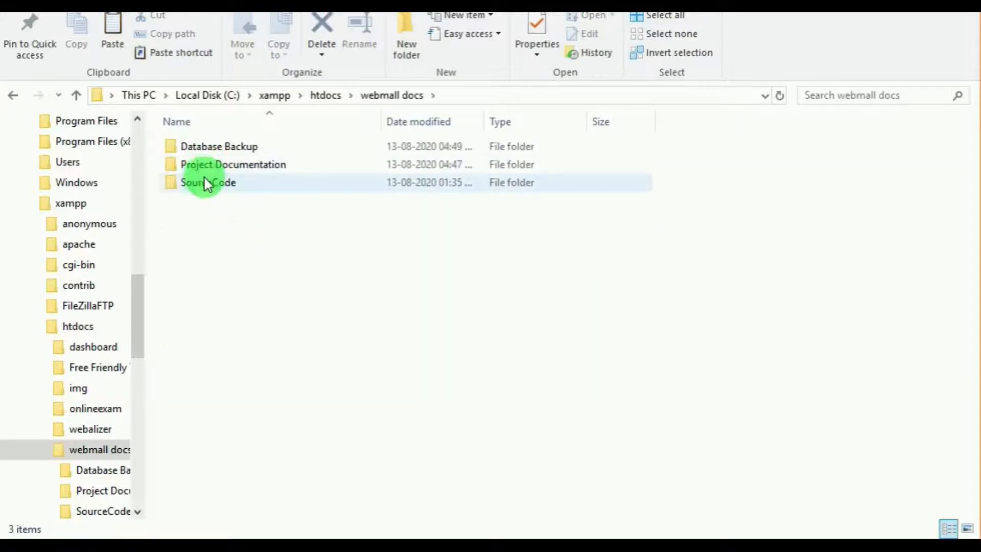
click(205, 184)
right_click(205, 185)
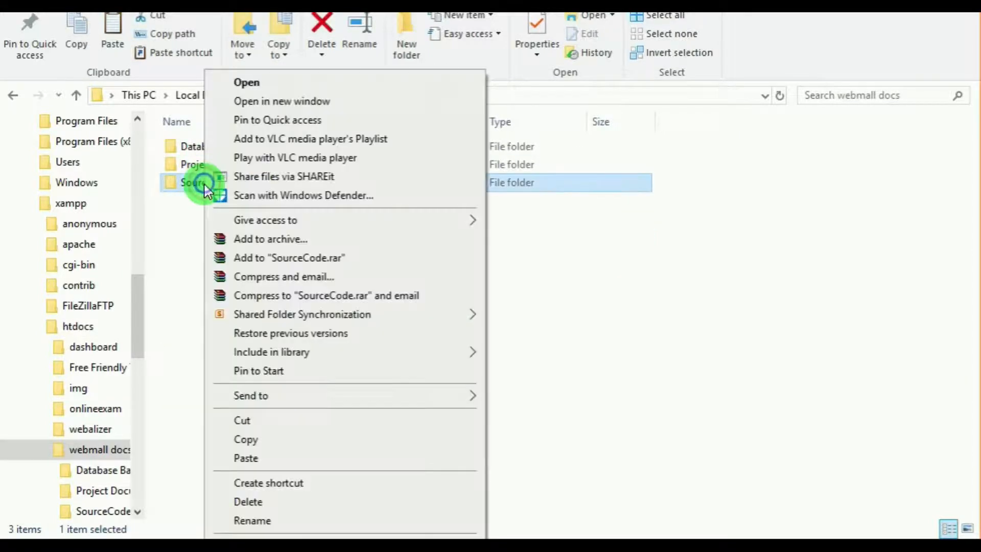
click(233, 436)
click(333, 98)
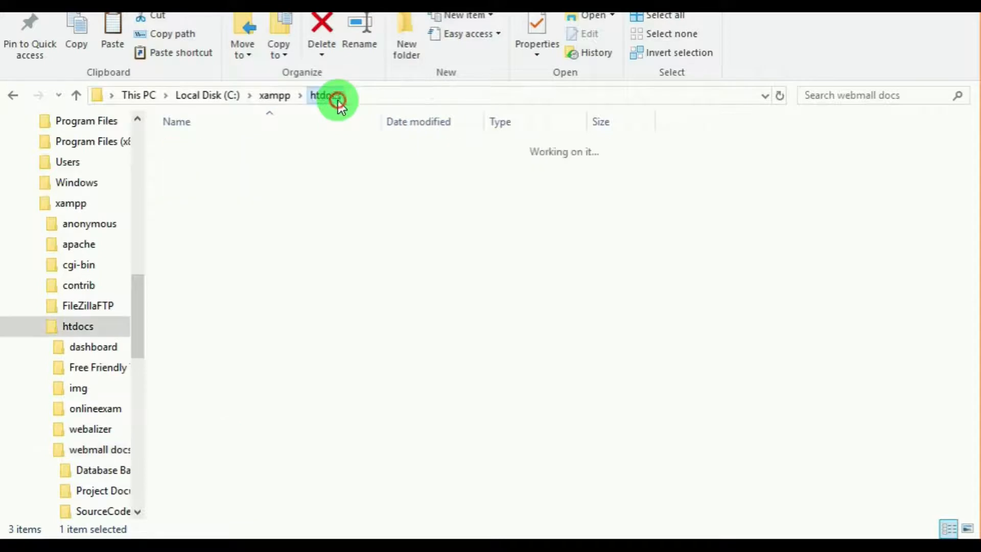
click(232, 401)
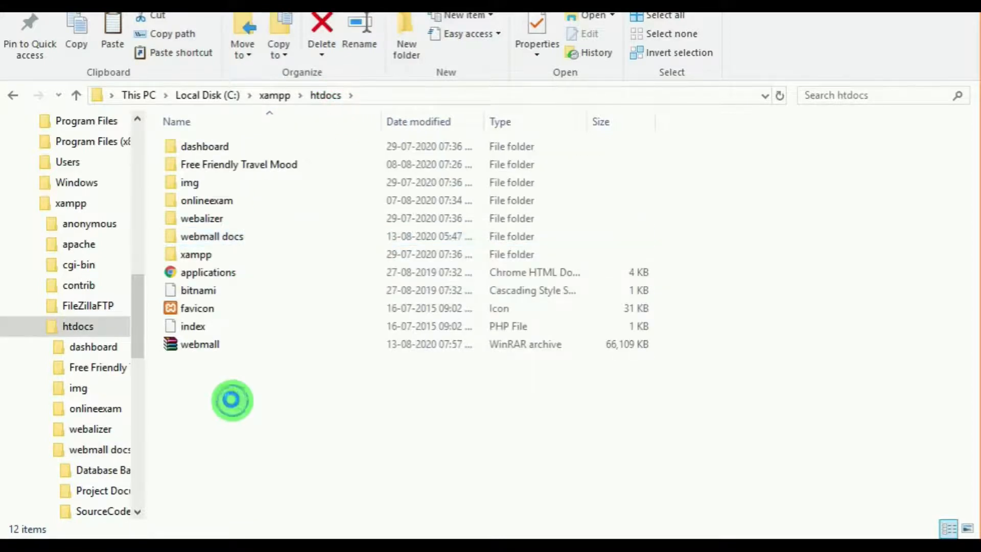
right_click(232, 400)
click(270, 254)
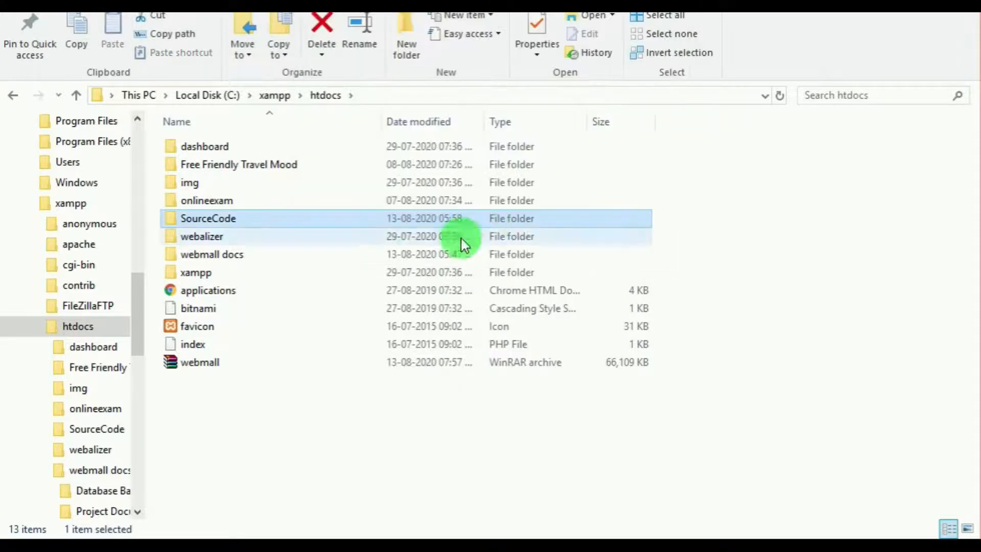
Step: Rename the SourceCode folder in htdocs as webmall
click(241, 219)
right_click(241, 219)
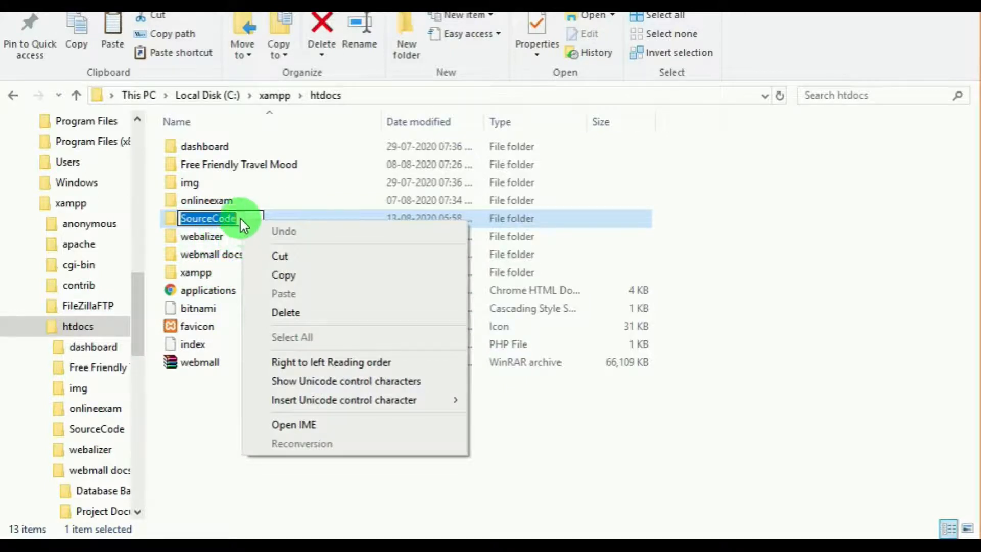
click(240, 219)
key(BackSpace)
key(BackSpace)
key(BackSpace)
key(BackSpace)
key(BackSpace)
key(BackSpace)
key(BackSpace)
key(BackSpace)
key(BackSpace)
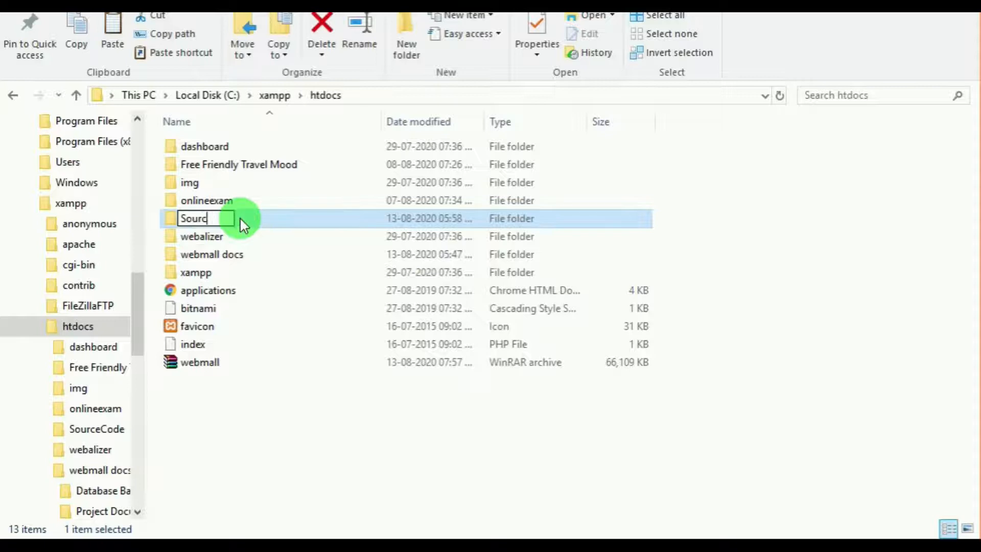
text(webmall)
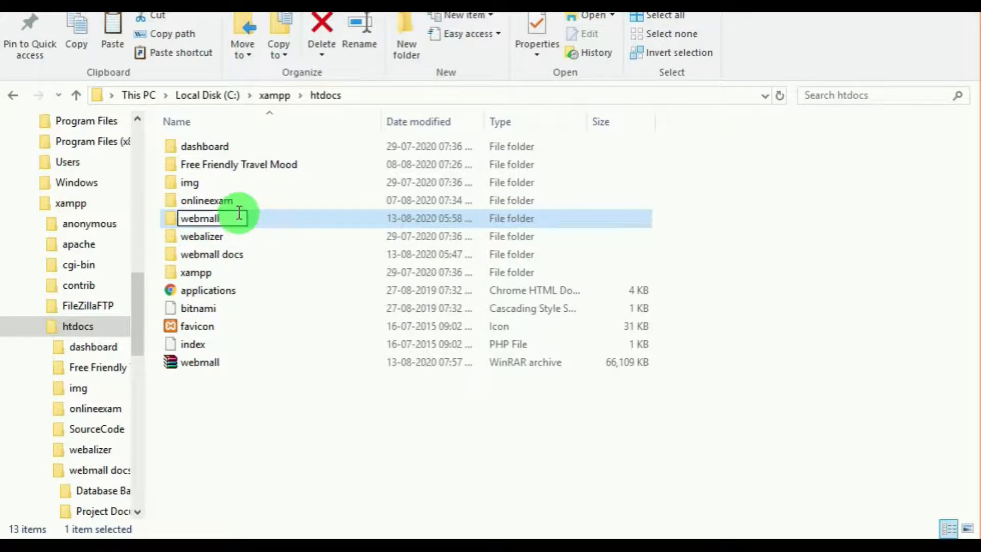
click(224, 448)
Step: Open the webmall folder and look through its subfolders and PHP files
double_click(207, 232)
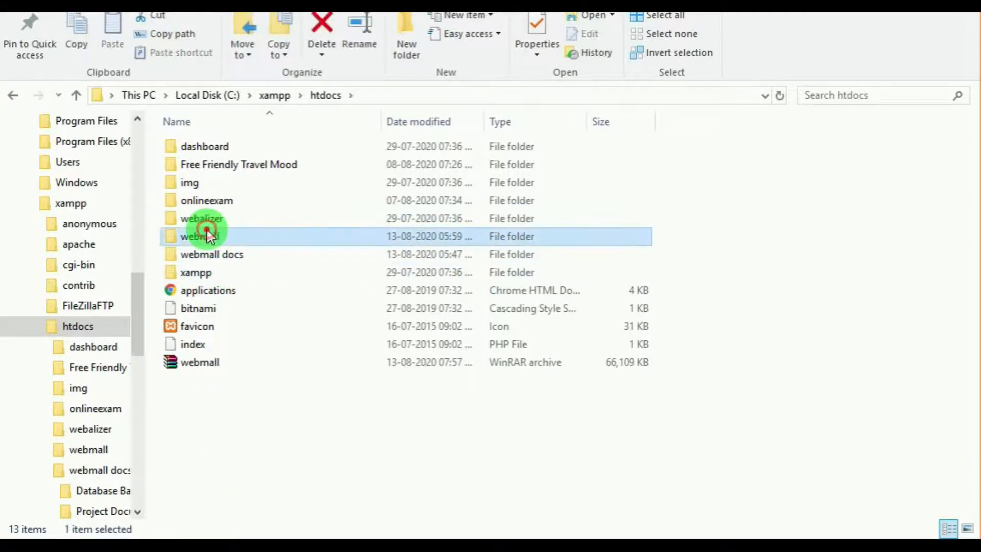
scroll(250, 271, down, 4)
scroll(250, 266, down, 17)
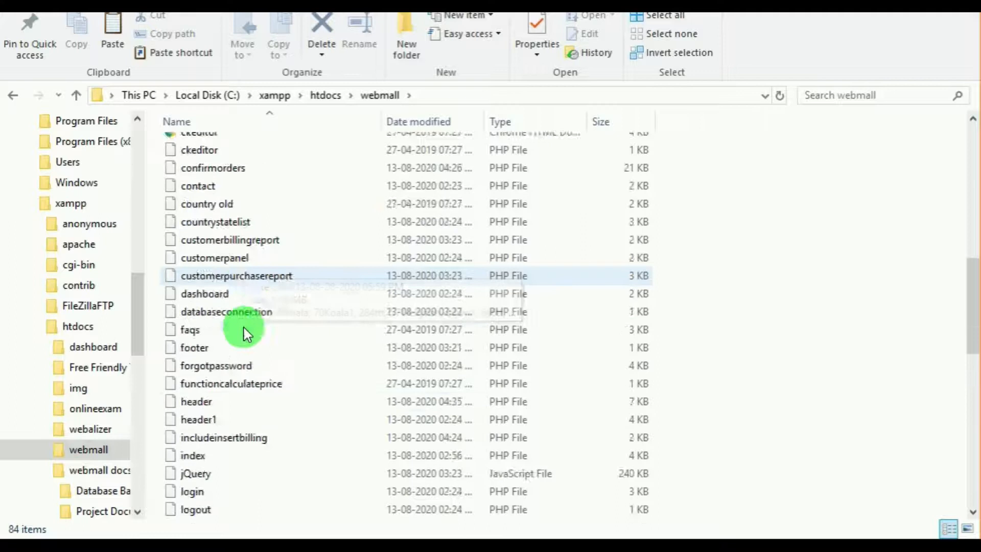
scroll(234, 388, up, 8)
scroll(236, 390, up, 12)
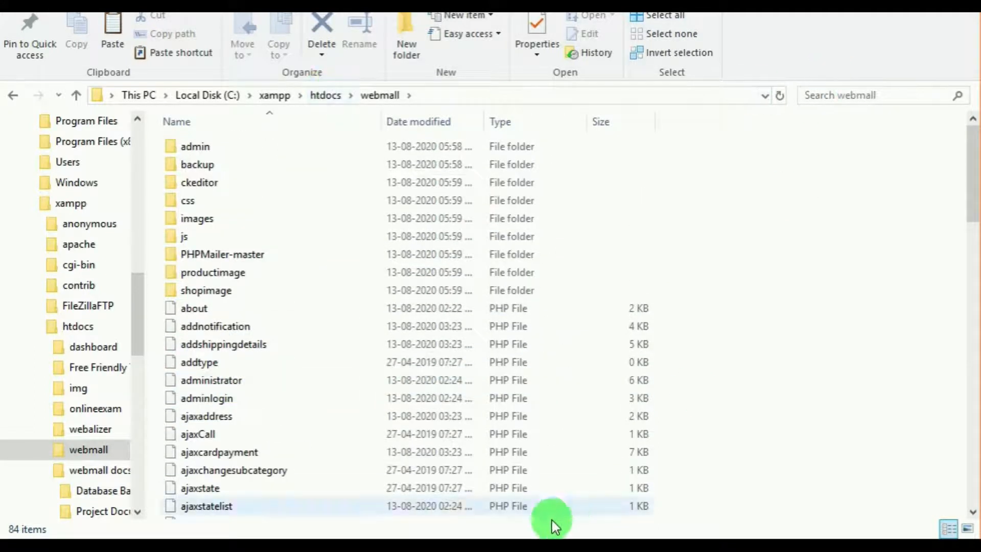
Step: Switch back to Chrome and open localhost/webmall in a new tab
click(378, 547)
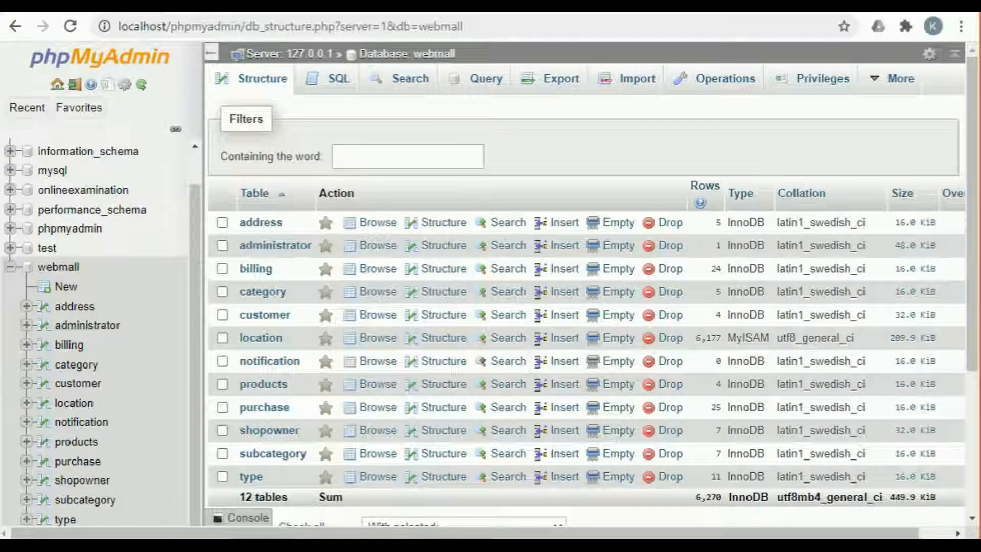
click(269, 32)
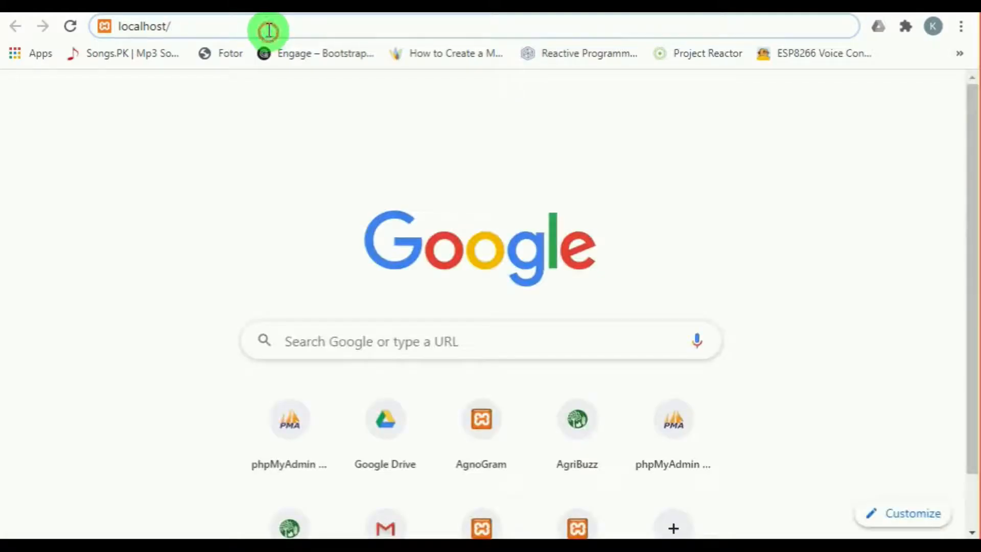
text(webmall)
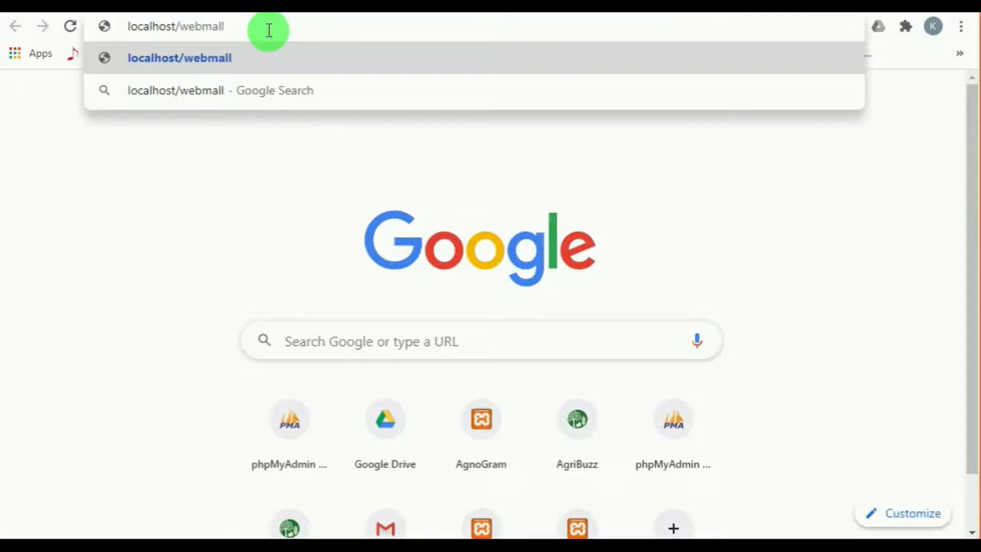
key(Return)
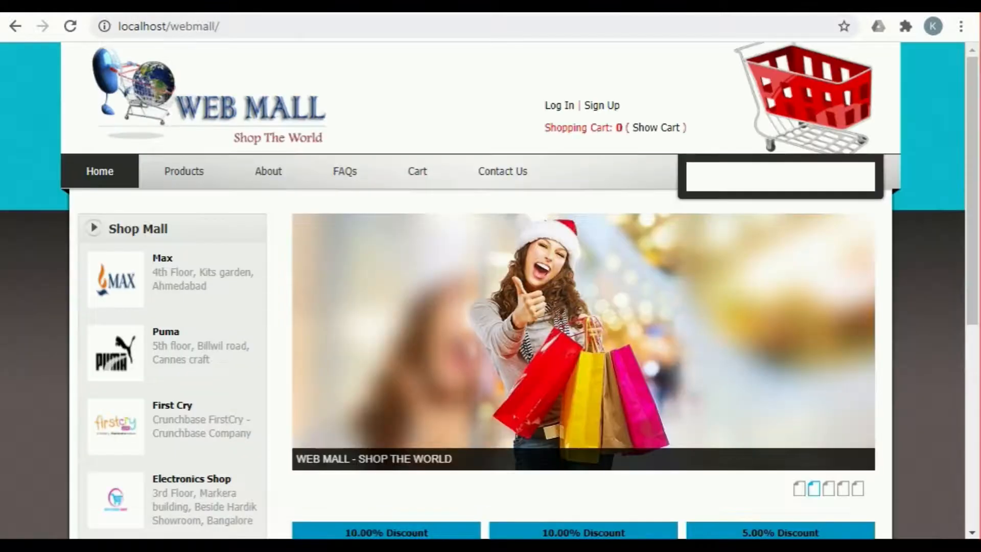
Step: Look through the Web Mall home page, including its banner, the Shop Mall list, the discounted products and the footer links
scroll(444, 174, down, 5)
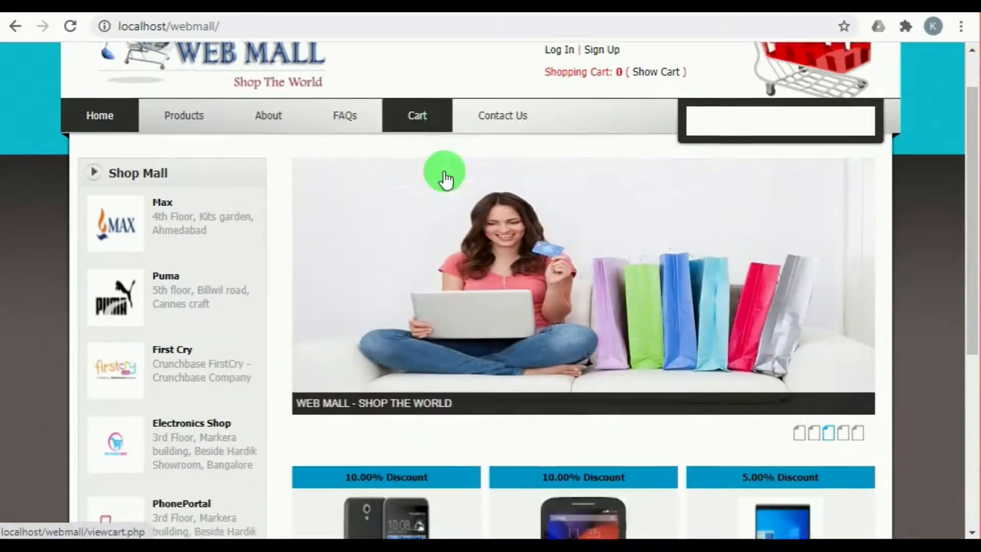
scroll(444, 171, down, 3)
scroll(455, 284, up, 8)
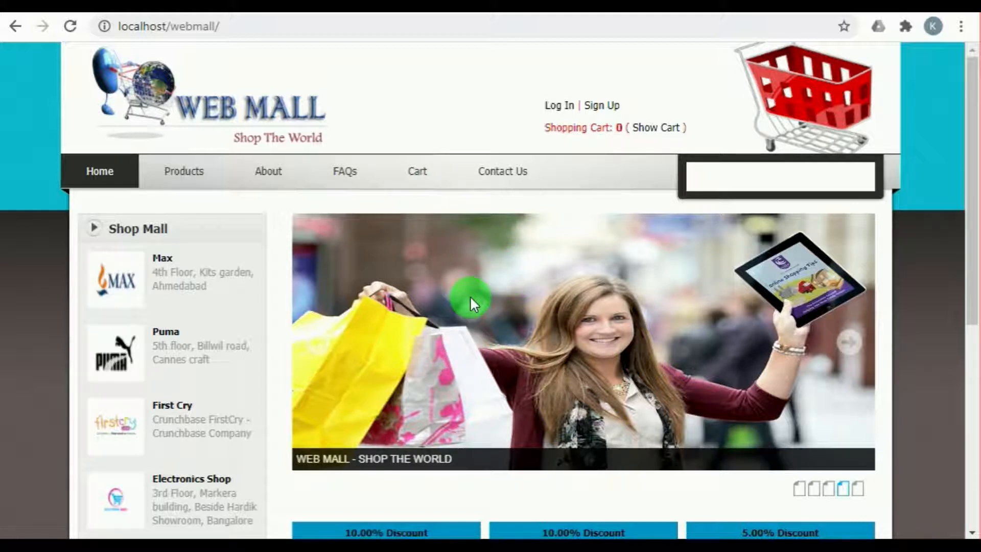
scroll(433, 300, down, 7)
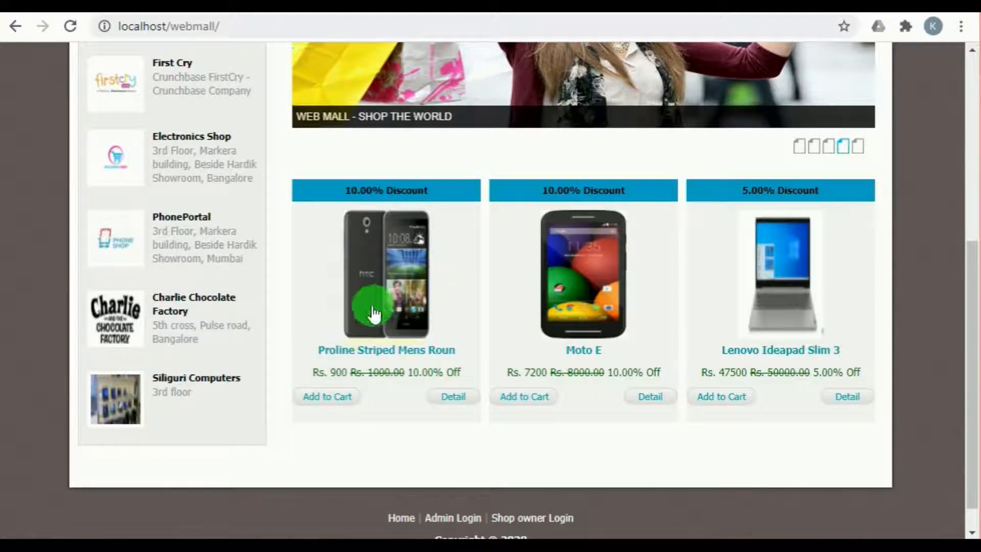
scroll(303, 311, down, 1)
scroll(303, 313, up, 5)
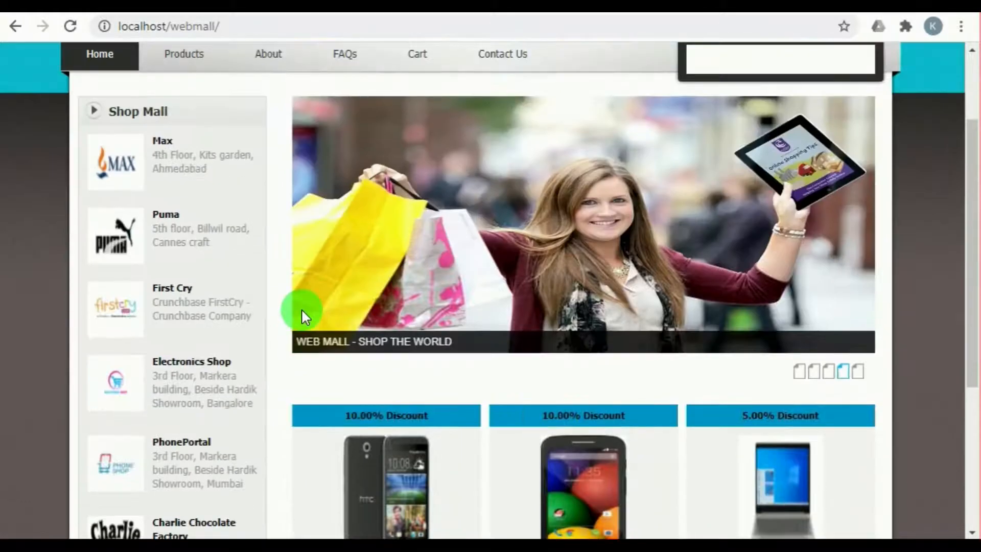
scroll(303, 312, up, 2)
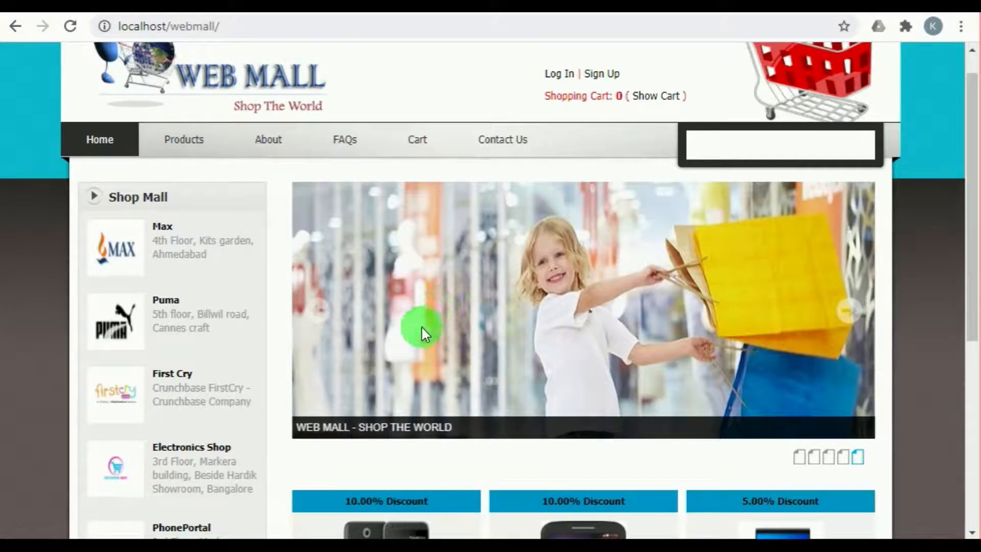
scroll(490, 247, down, 5)
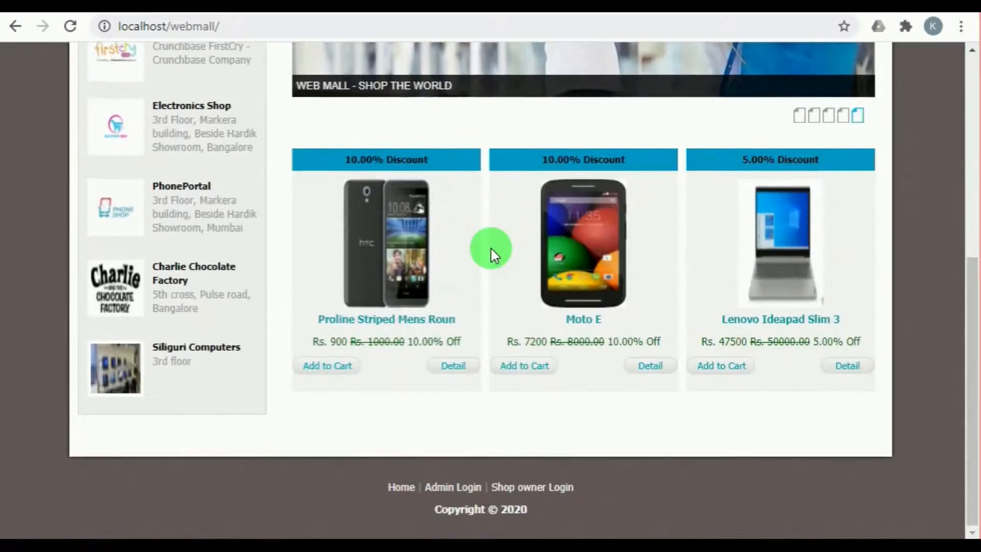
scroll(490, 247, up, 7)
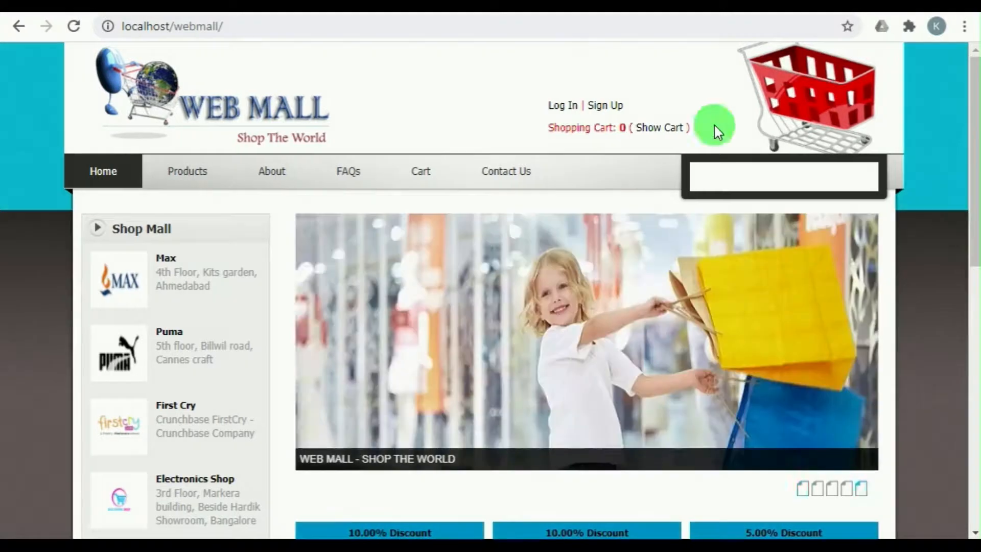
Step: Log in to the Administrator Login Panel with login ID admin and the account password, and look over the Admin Dashboard
scroll(501, 237, down, 10)
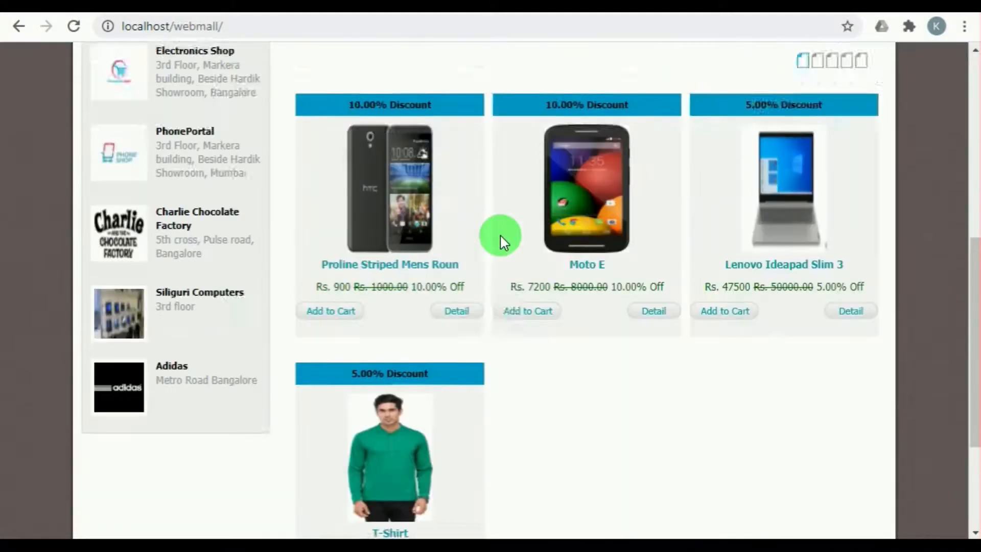
click(448, 491)
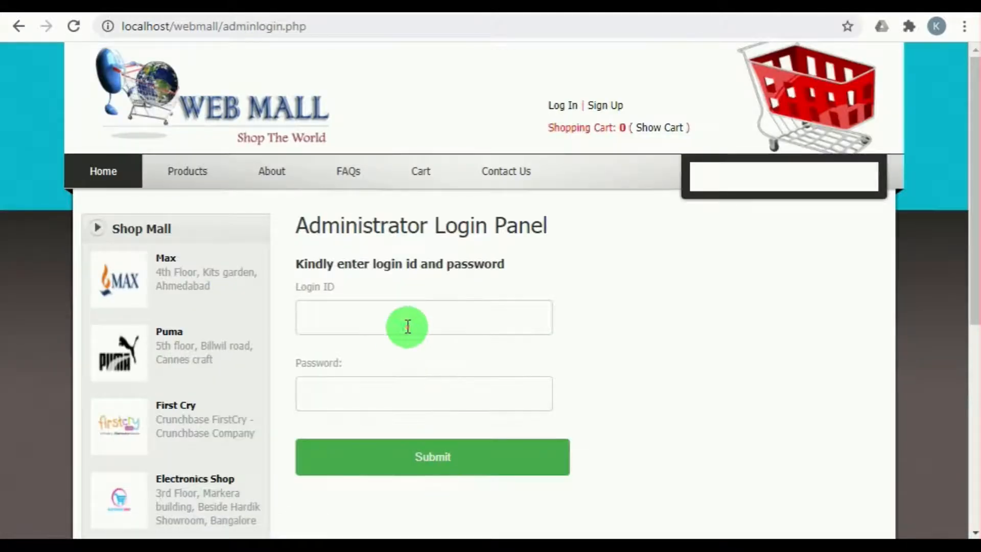
click(407, 327)
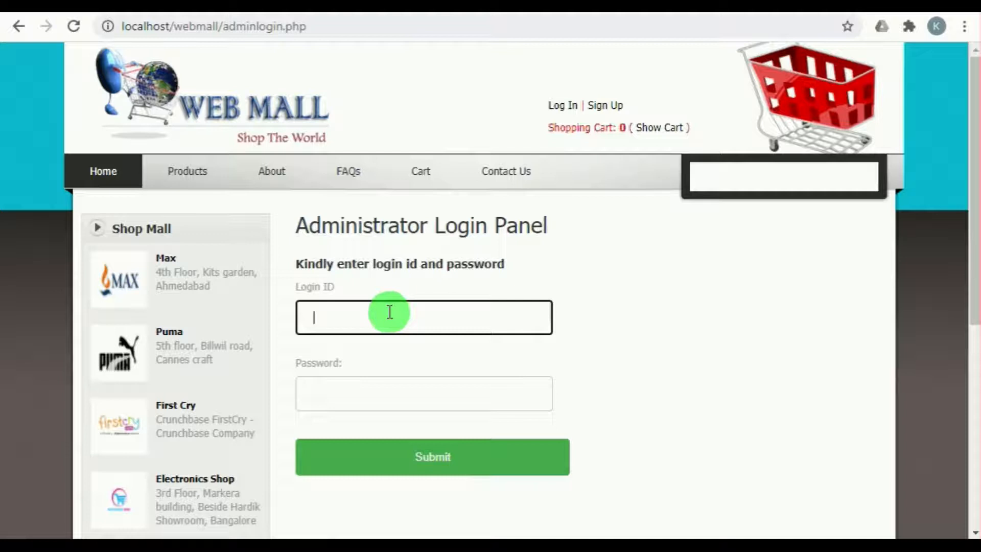
click(389, 329)
click(380, 363)
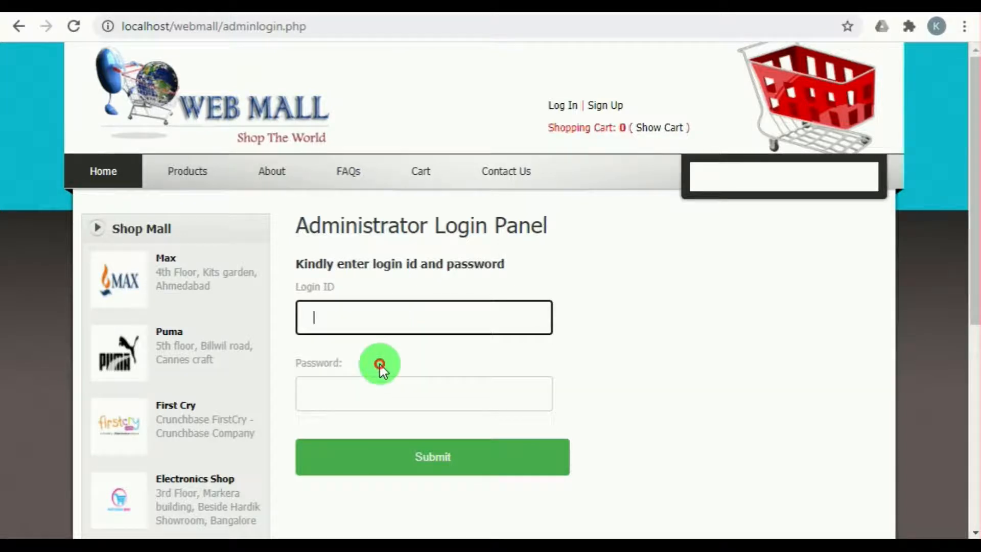
click(348, 395)
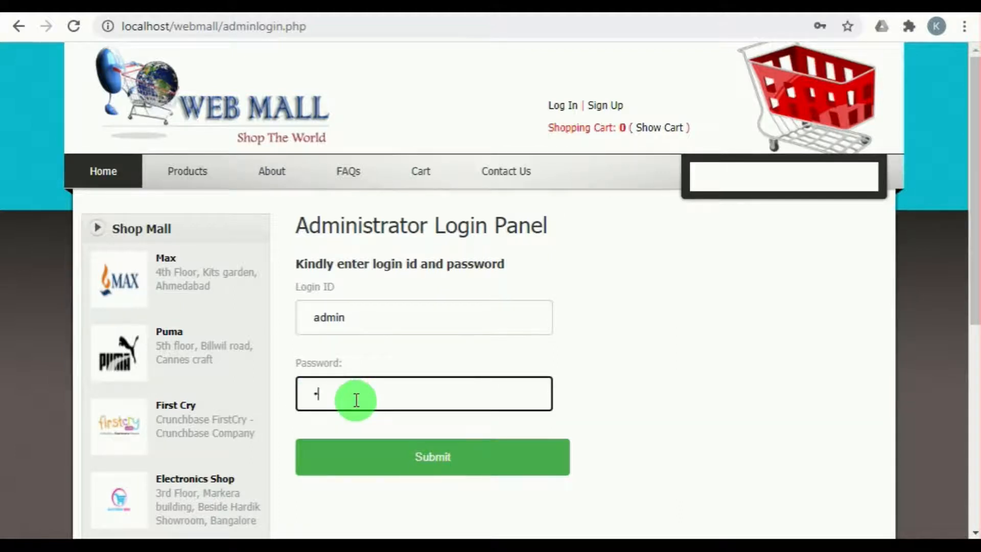
click(454, 460)
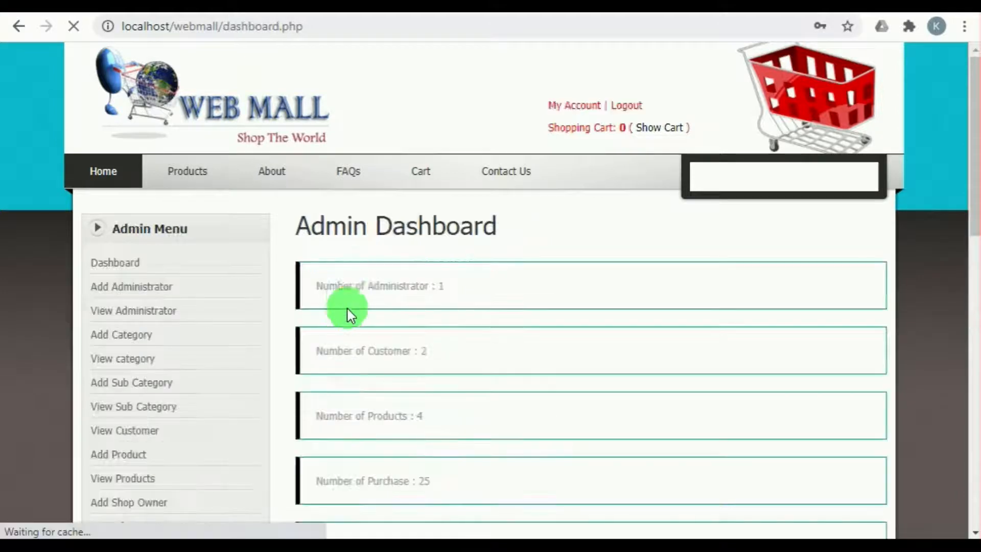
scroll(407, 309, down, 10)
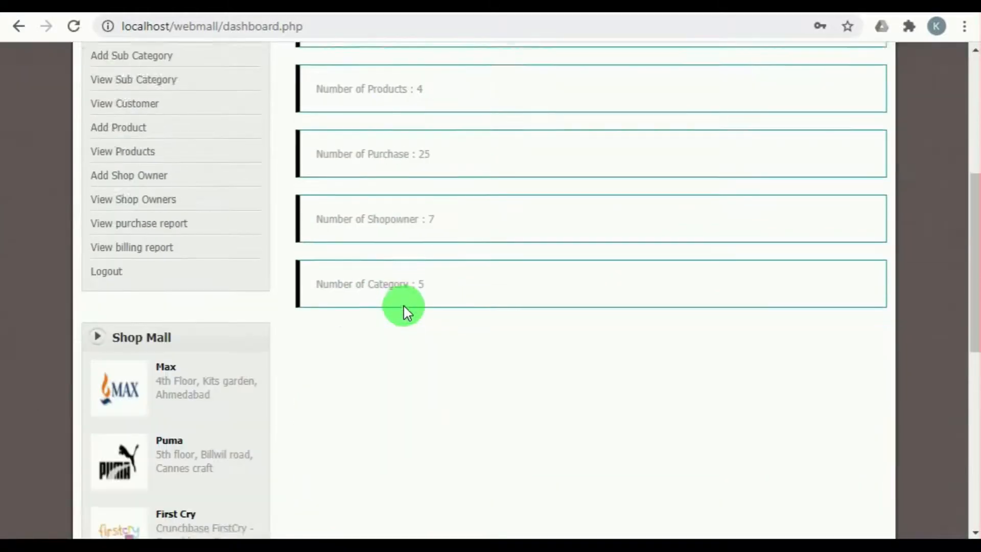
scroll(404, 305, up, 10)
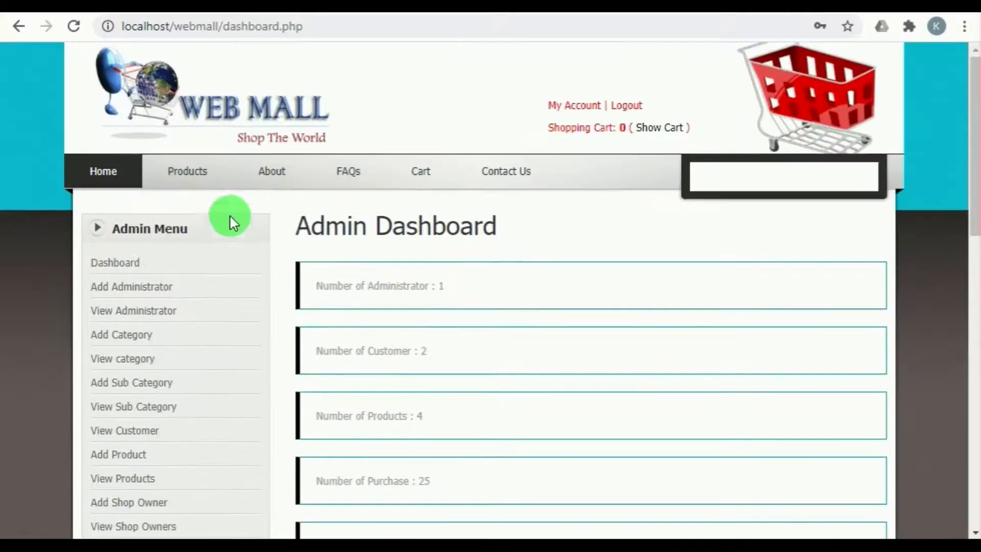
Step: Open the Books product category, switch to the full Products page and look through its items
mouse_move(146, 174)
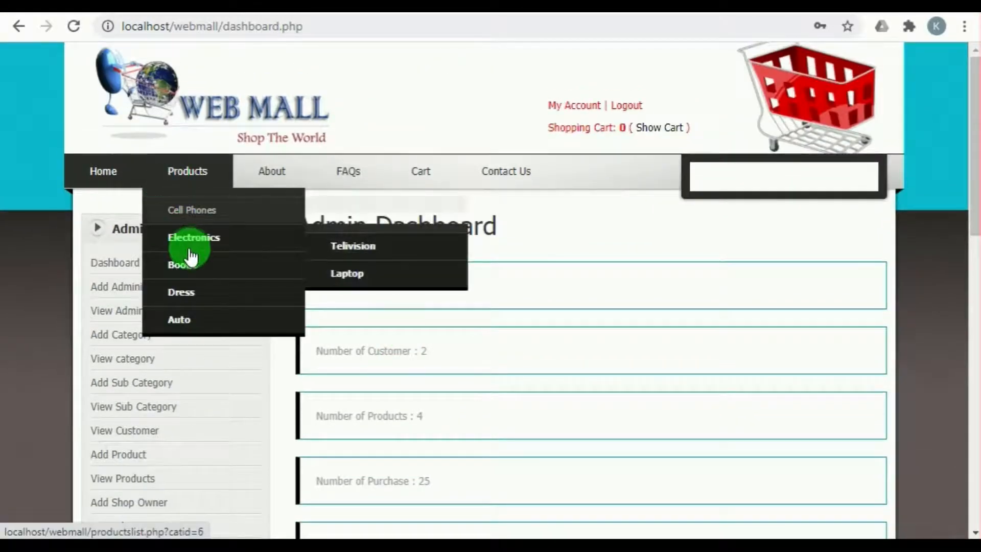
click(188, 274)
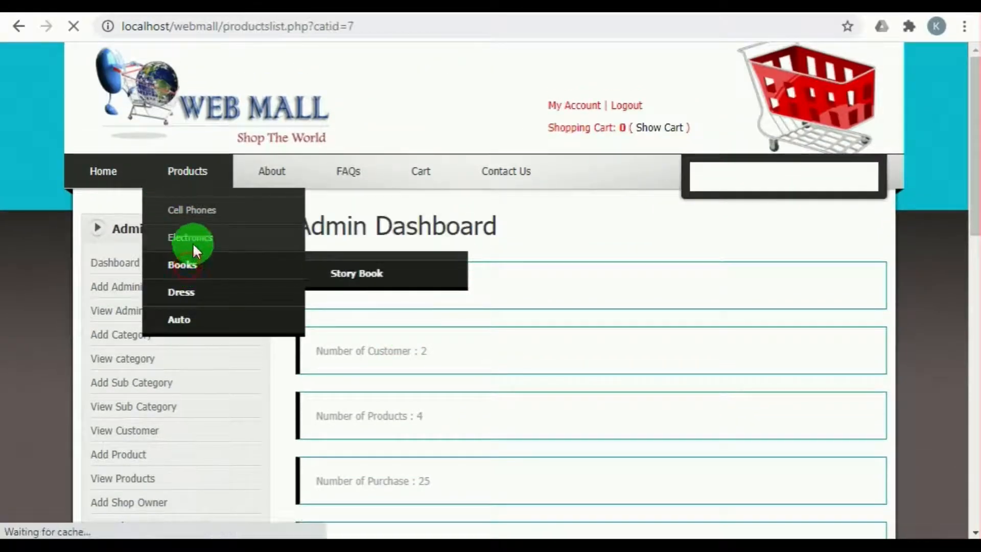
click(179, 190)
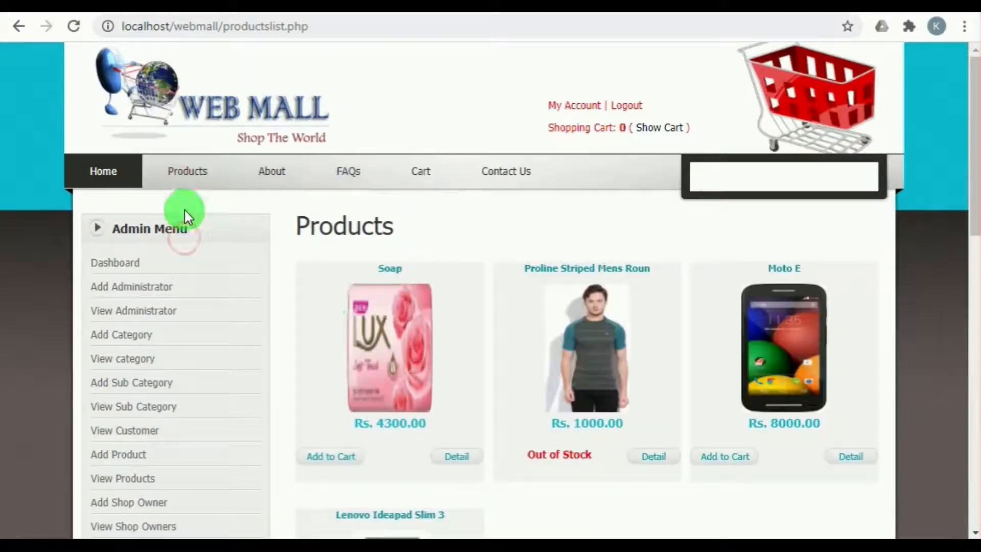
scroll(614, 405, down, 2)
scroll(615, 401, down, 5)
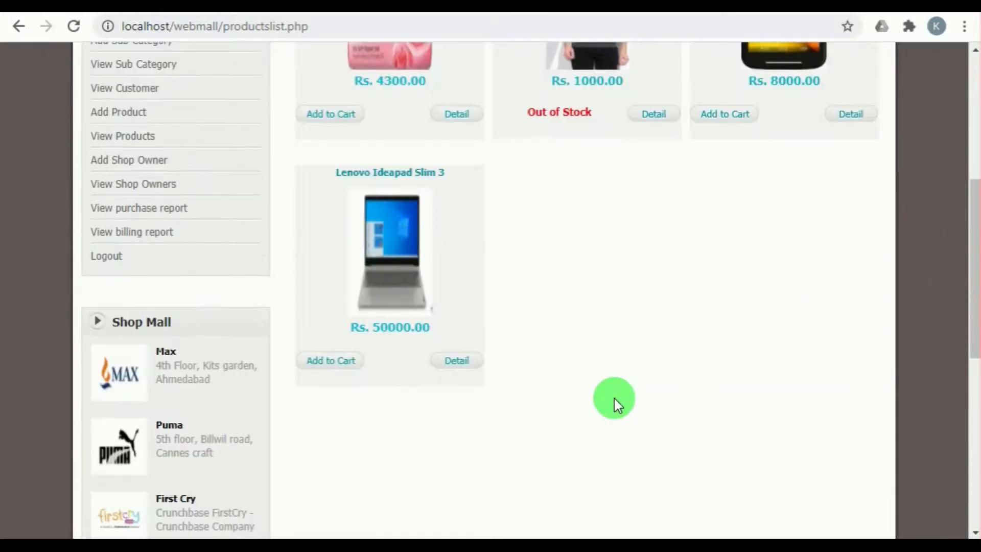
scroll(614, 399, up, 7)
Step: Open the site's About page and read down to the Management Team section
click(271, 180)
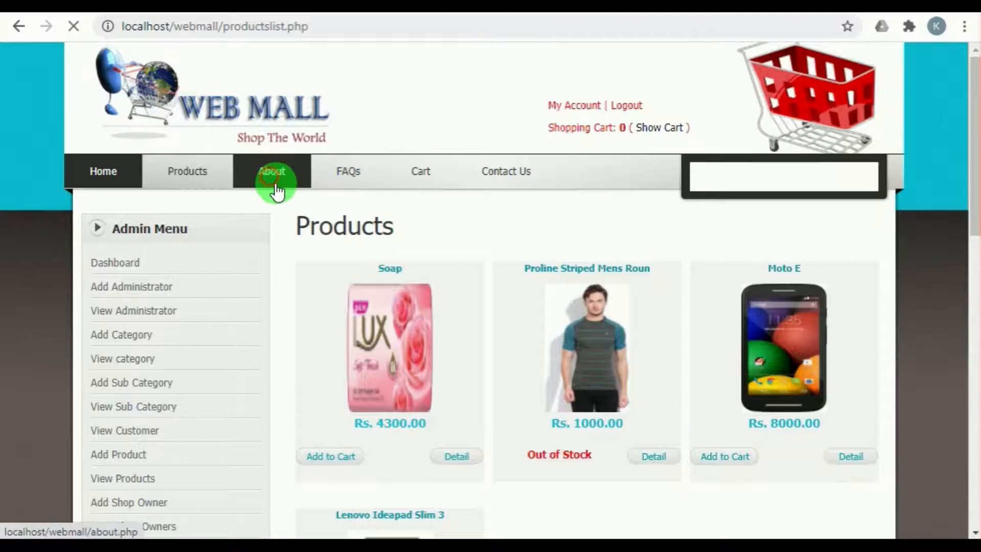
scroll(422, 352, down, 1)
scroll(422, 353, down, 12)
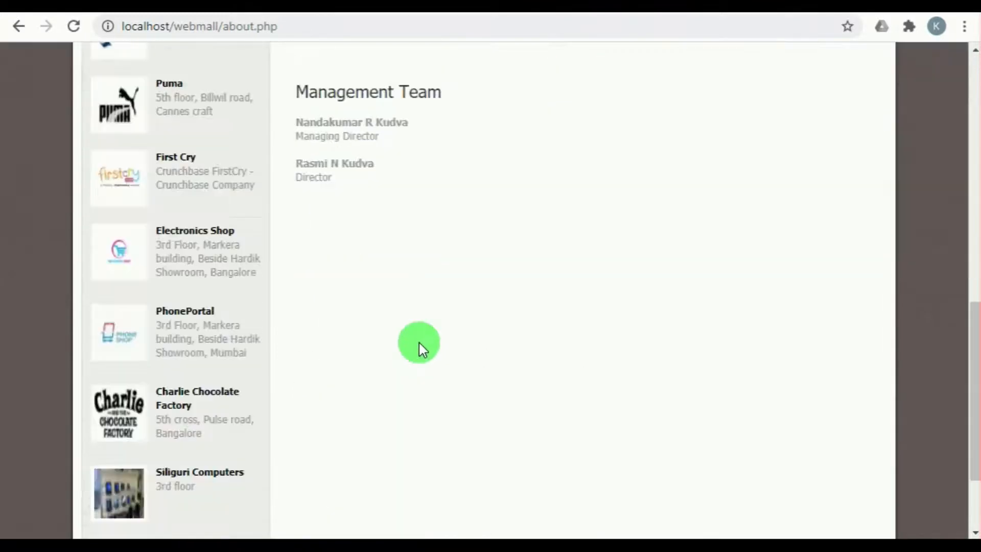
scroll(419, 342, up, 10)
scroll(418, 341, up, 3)
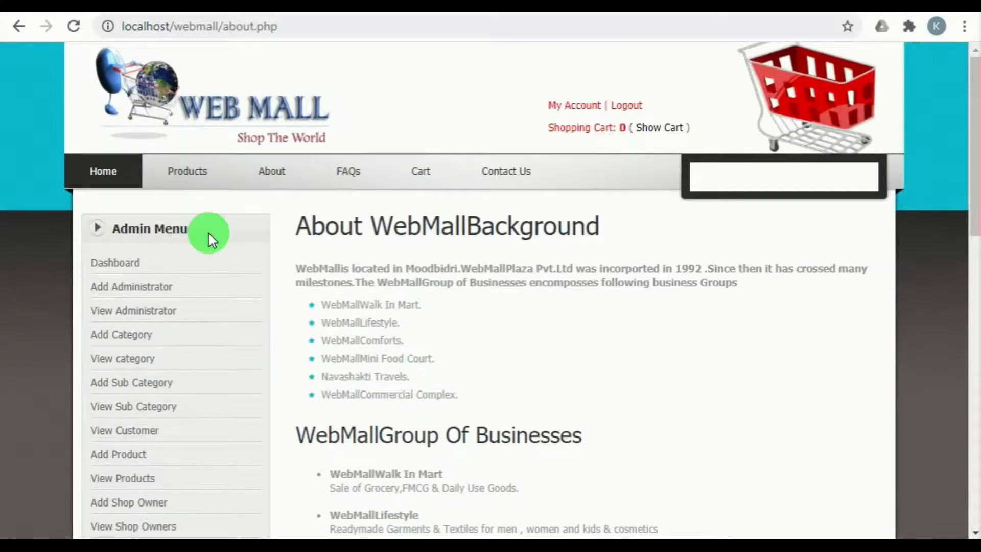
Step: Open the FAQs page and read through its questions down to the privacy policy
click(341, 189)
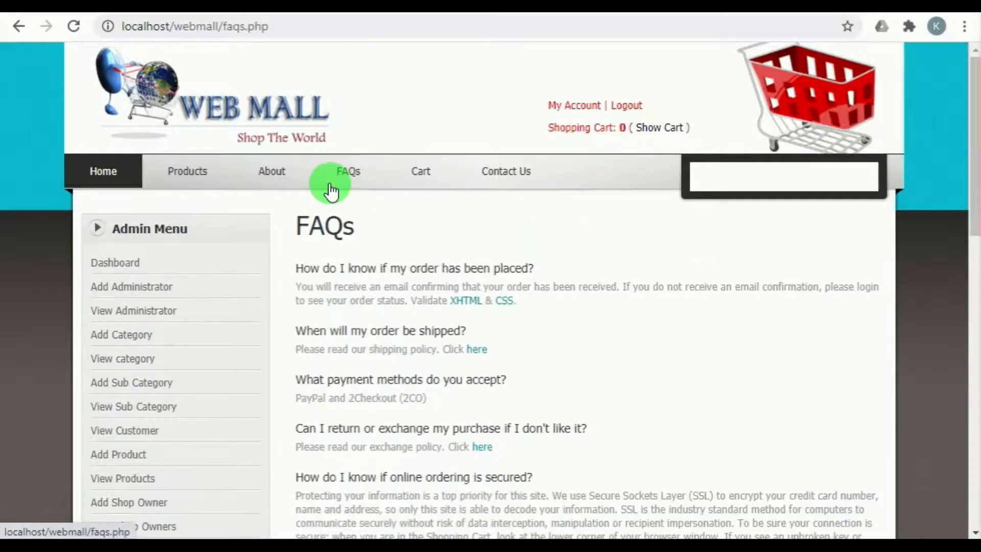
scroll(396, 328, down, 3)
scroll(398, 327, down, 5)
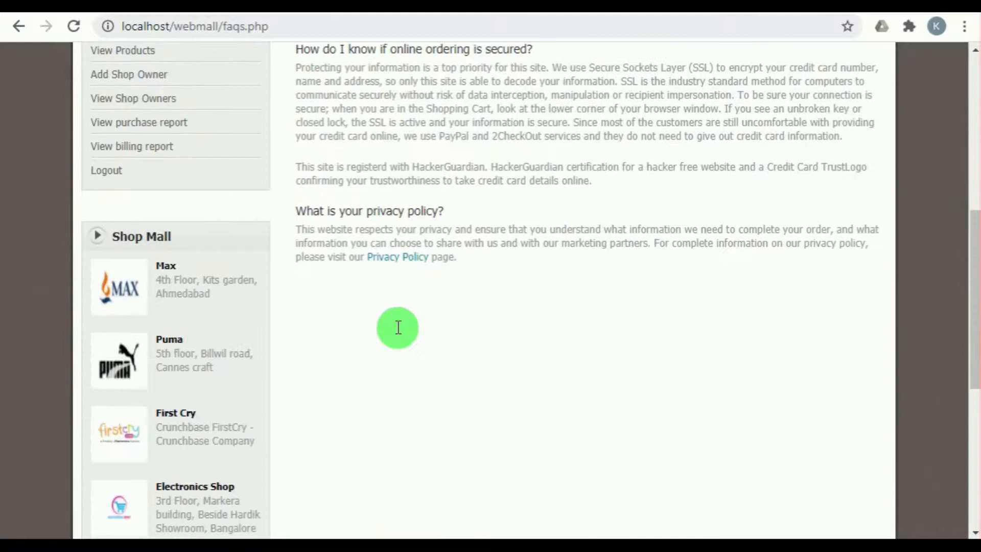
scroll(396, 328, up, 8)
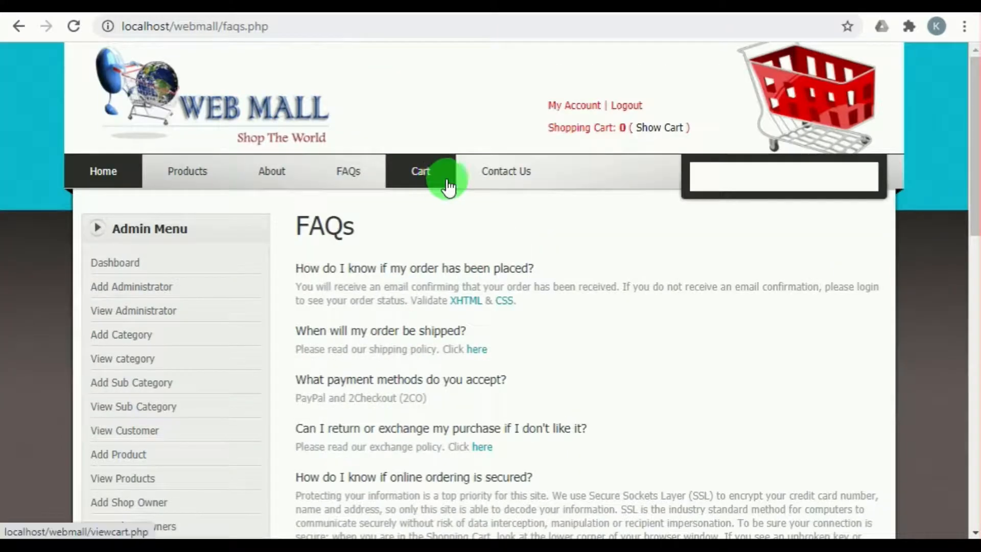
Step: Open the Contact Us page and look through the address details and the embedded map area
click(510, 179)
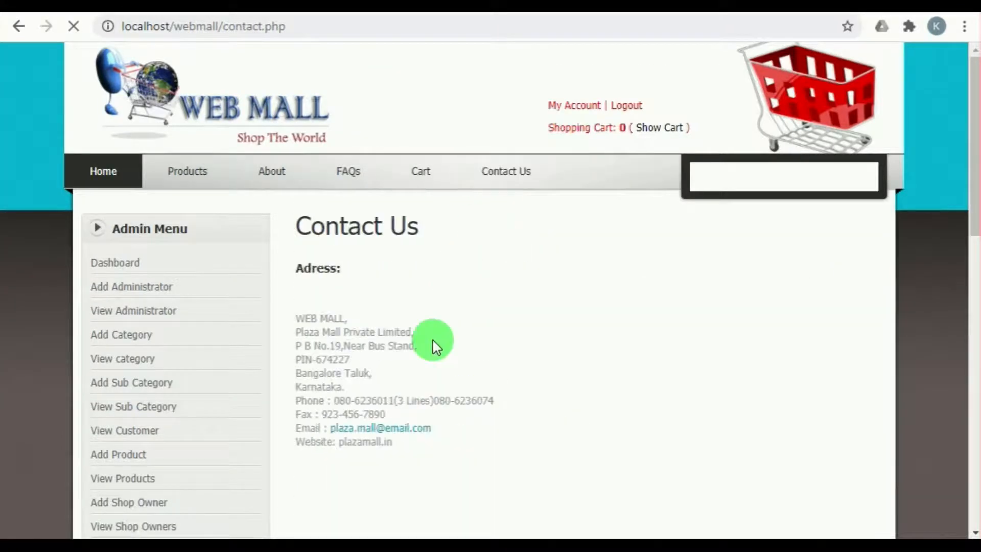
scroll(427, 361, down, 3)
scroll(218, 393, down, 2)
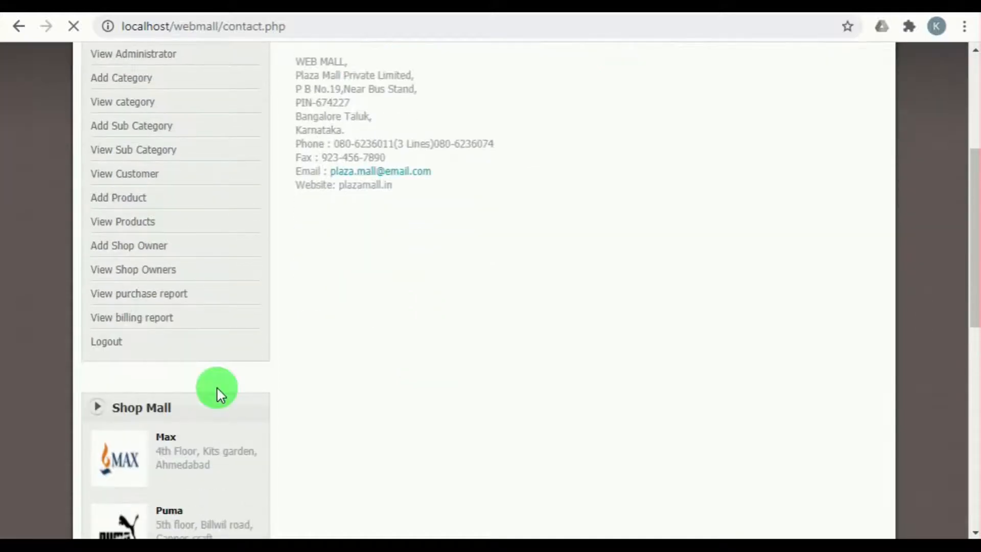
scroll(158, 421, down, 5)
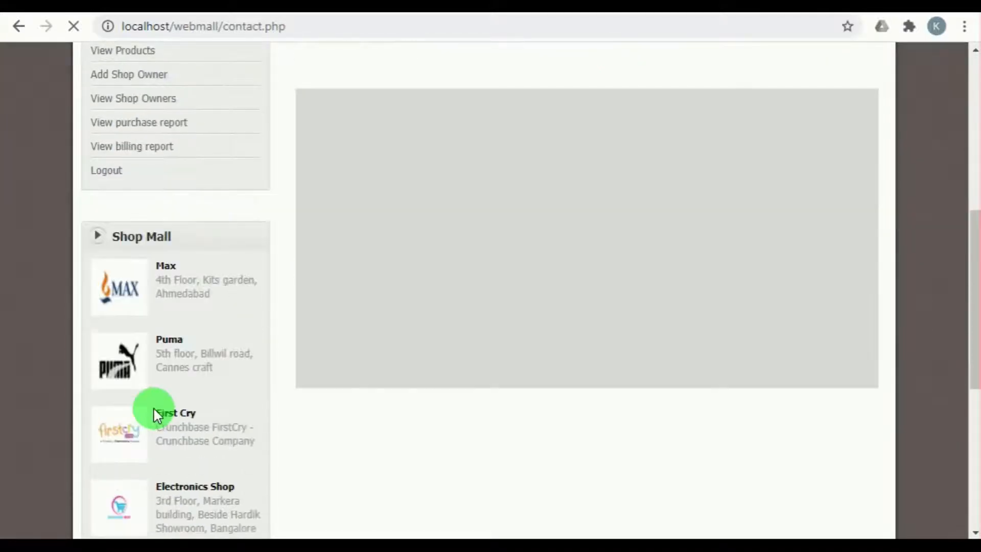
scroll(164, 294, down, 2)
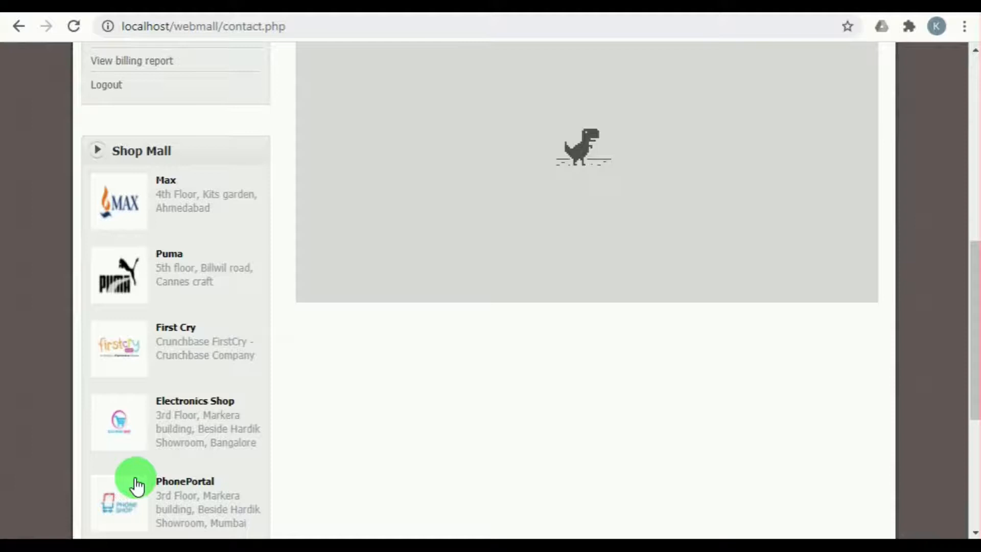
scroll(198, 295, up, 10)
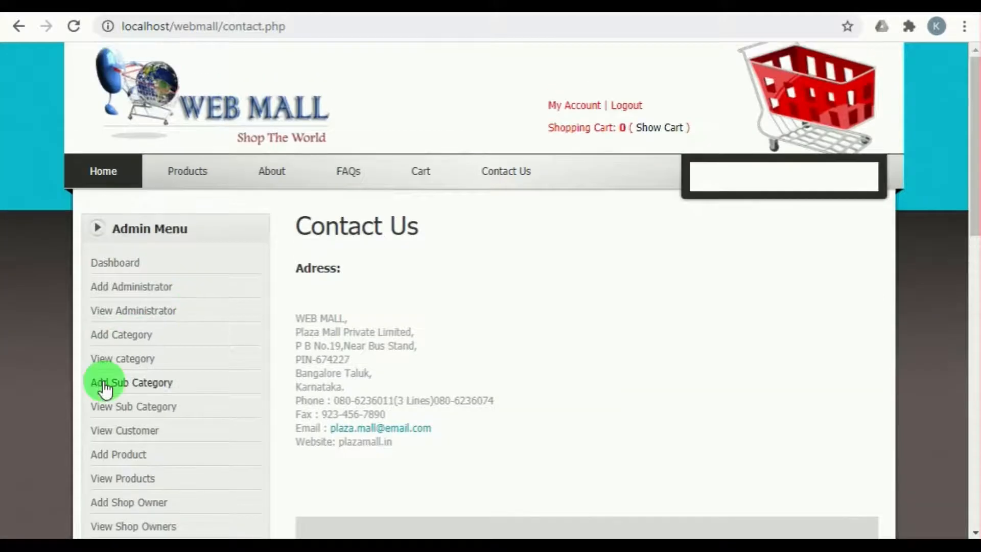
Step: Open the Add Administrator form from the admin options and look through its fields
click(127, 292)
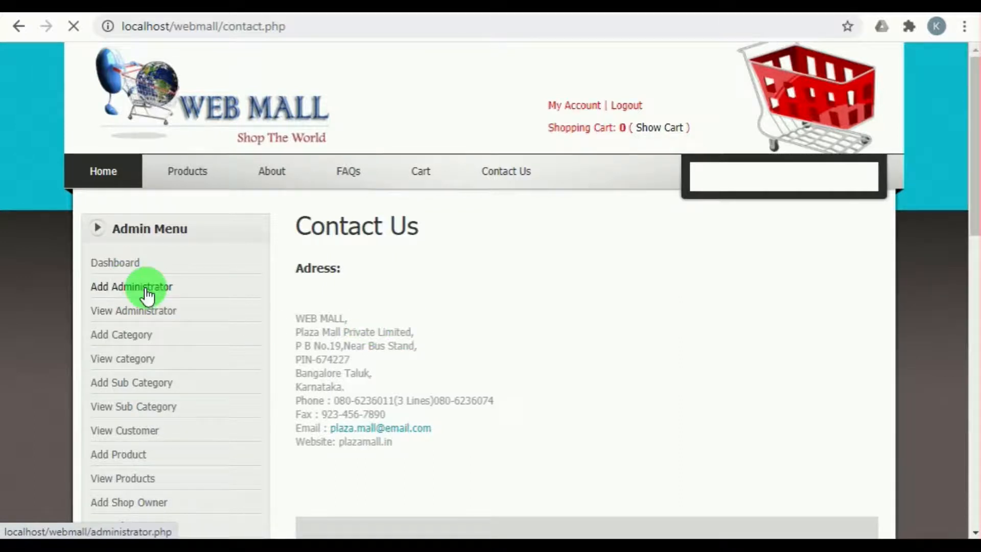
click(143, 286)
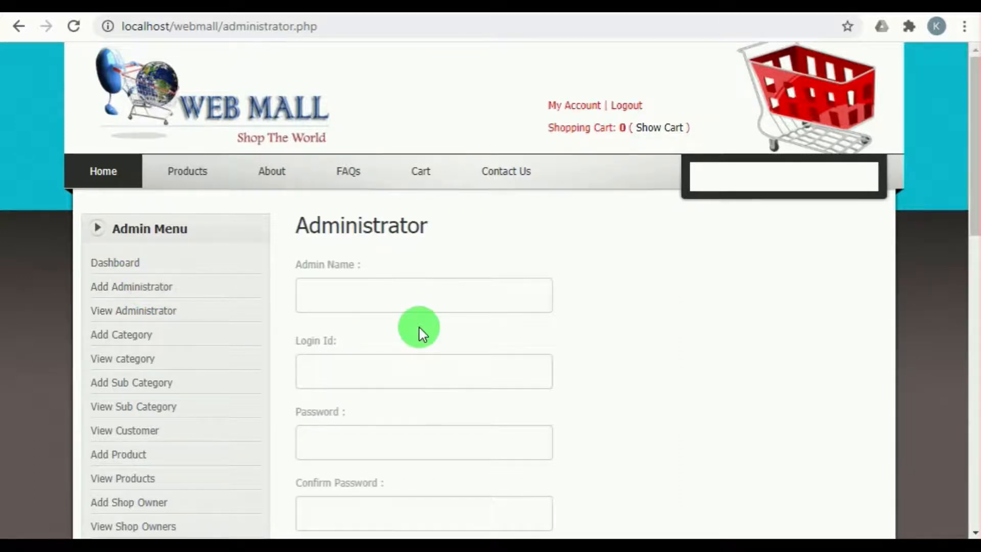
scroll(419, 327, down, 3)
scroll(350, 420, down, 2)
scroll(349, 420, up, 5)
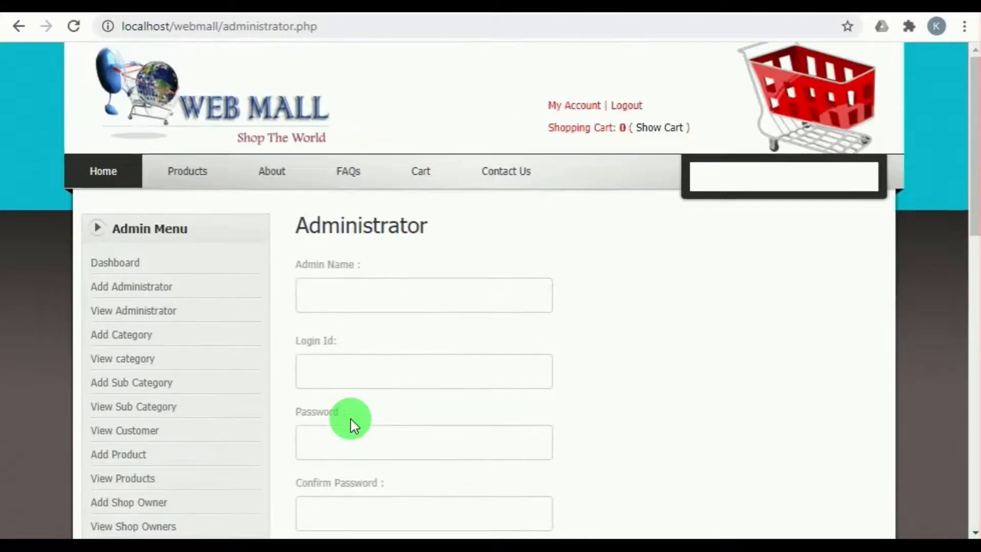
Step: Open the View Administrator page and look over the table of administrators
click(107, 313)
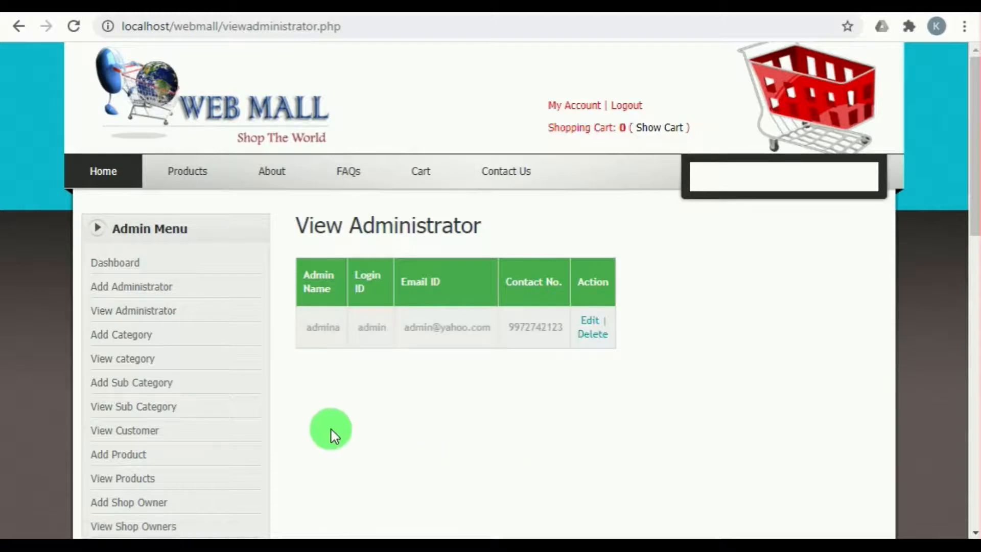
scroll(331, 433, down, 2)
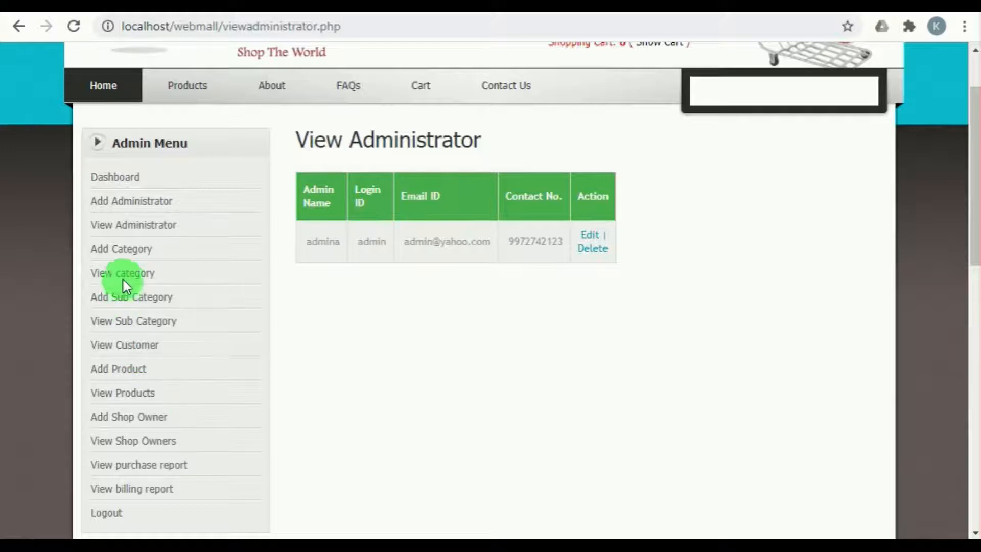
Step: Add a main category named Stationaries with the description Stationaries and review it in the category list
click(122, 251)
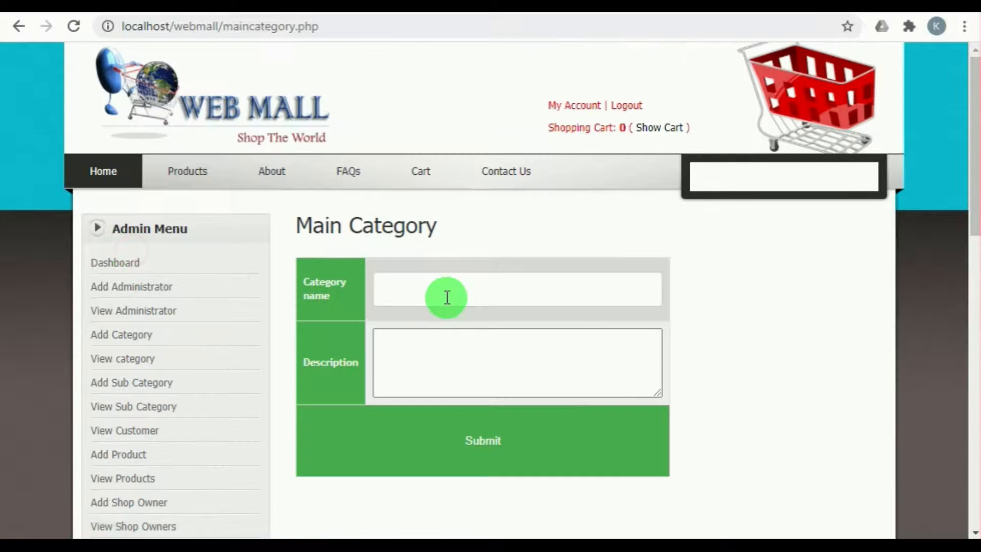
click(447, 297)
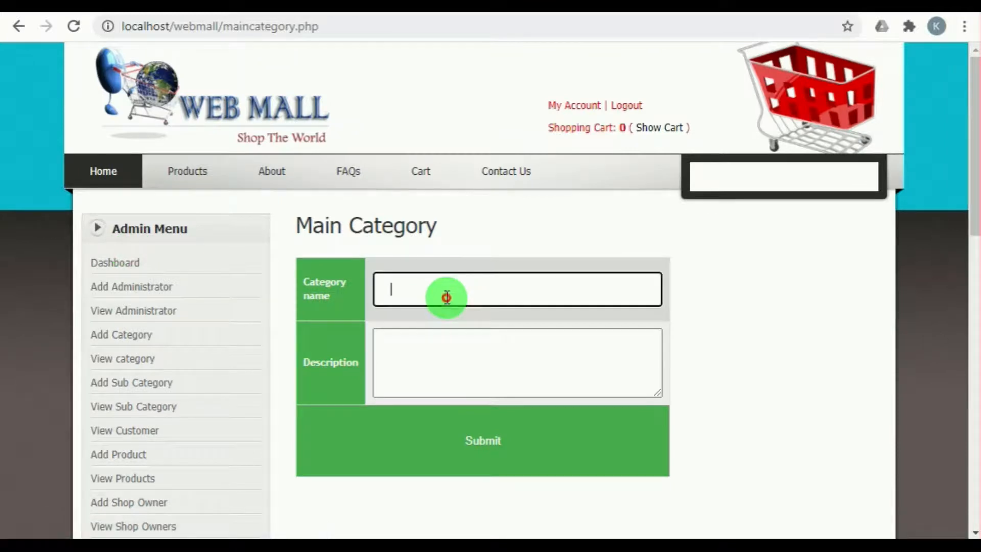
click(440, 360)
click(442, 369)
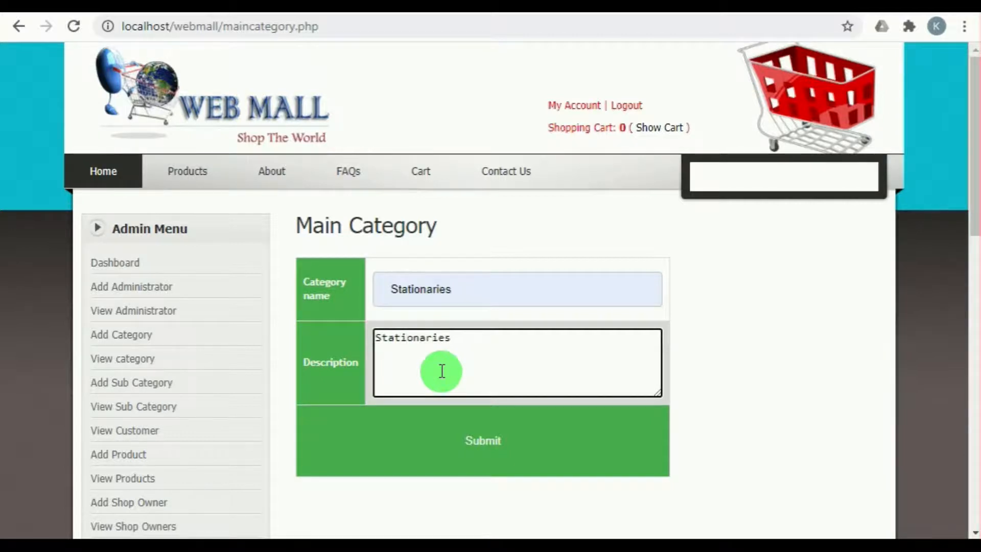
click(452, 441)
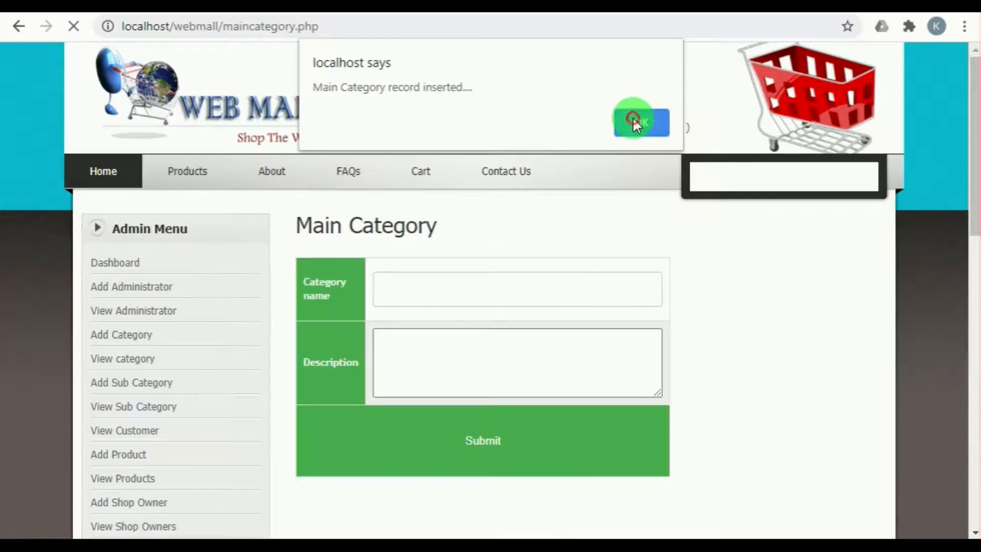
click(634, 121)
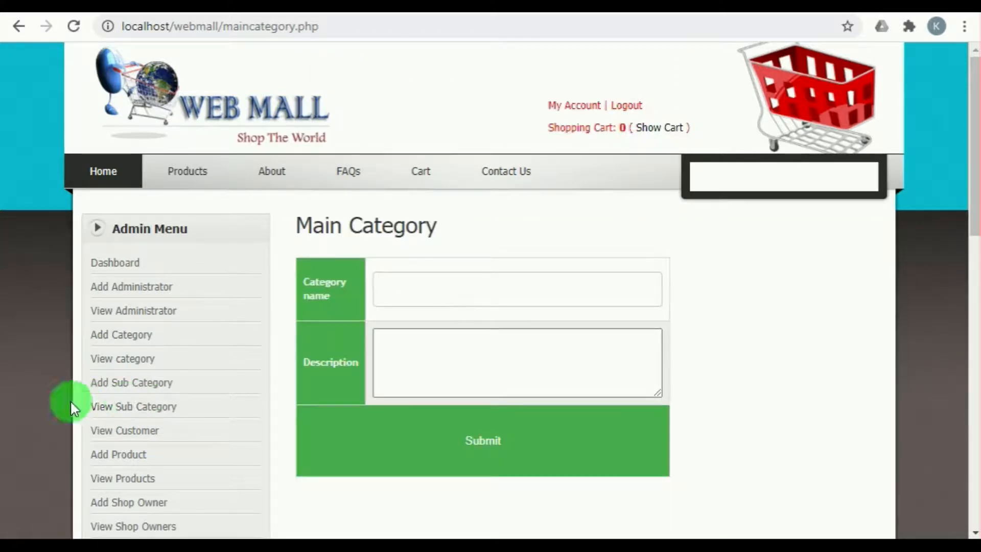
click(121, 361)
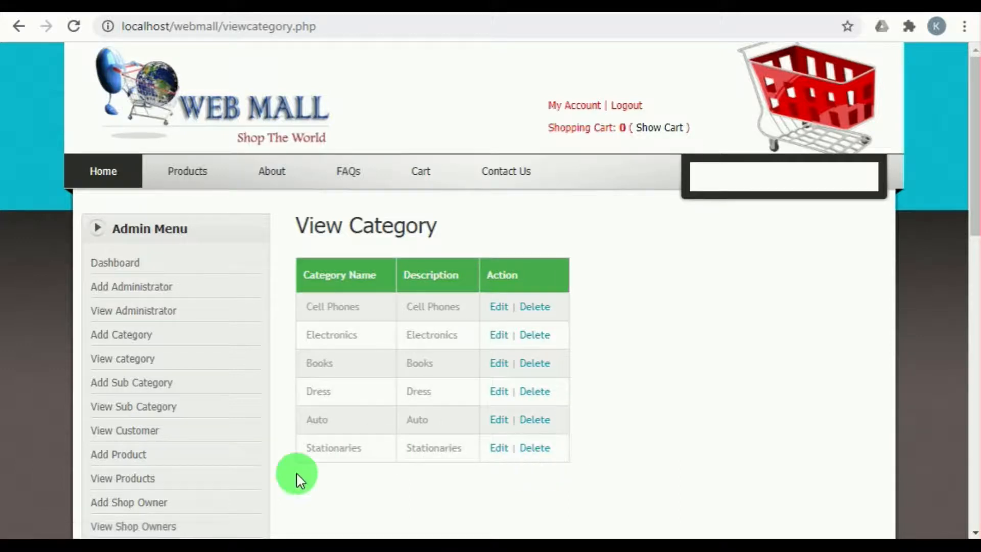
Step: Add a sub category named Pen with the description Pen under the Stationaries main category
click(111, 392)
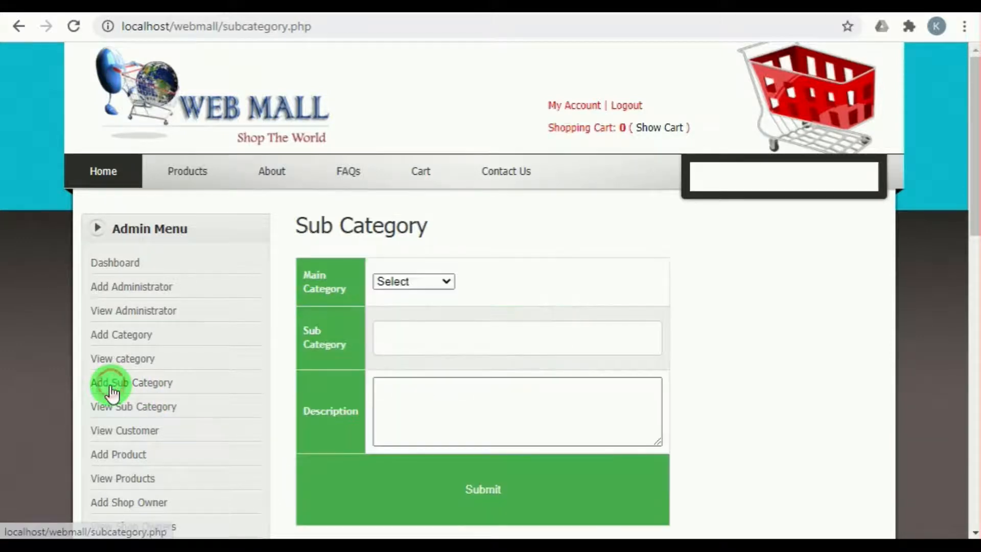
click(400, 287)
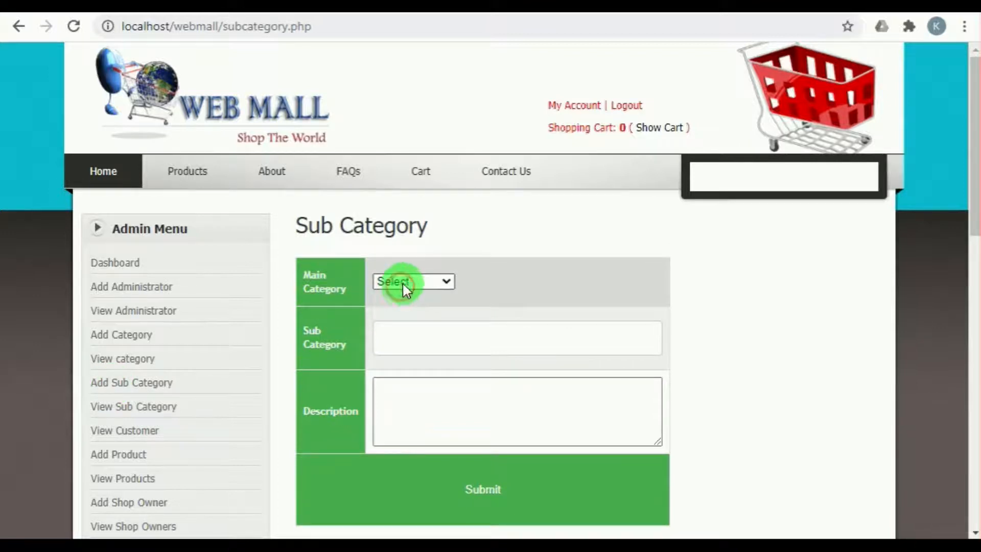
click(407, 380)
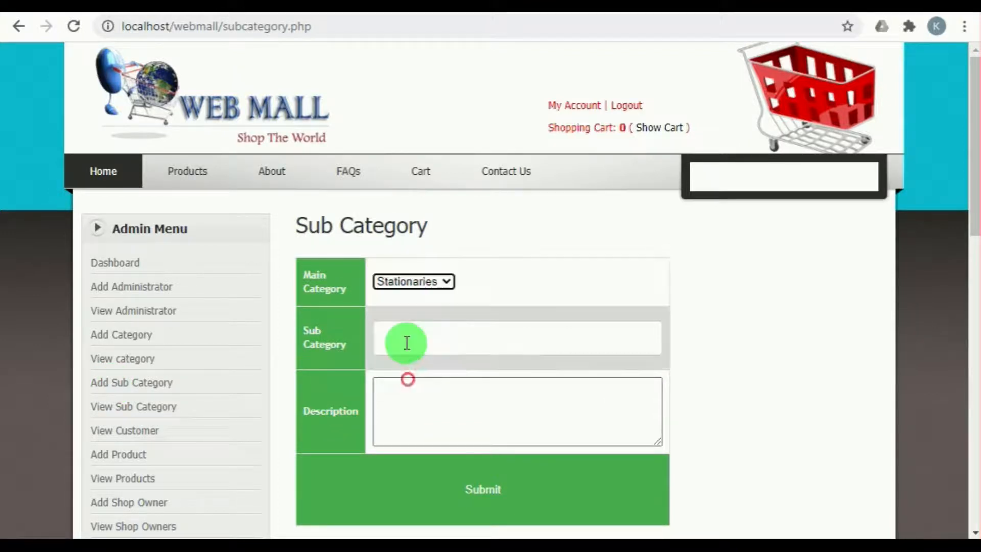
click(410, 338)
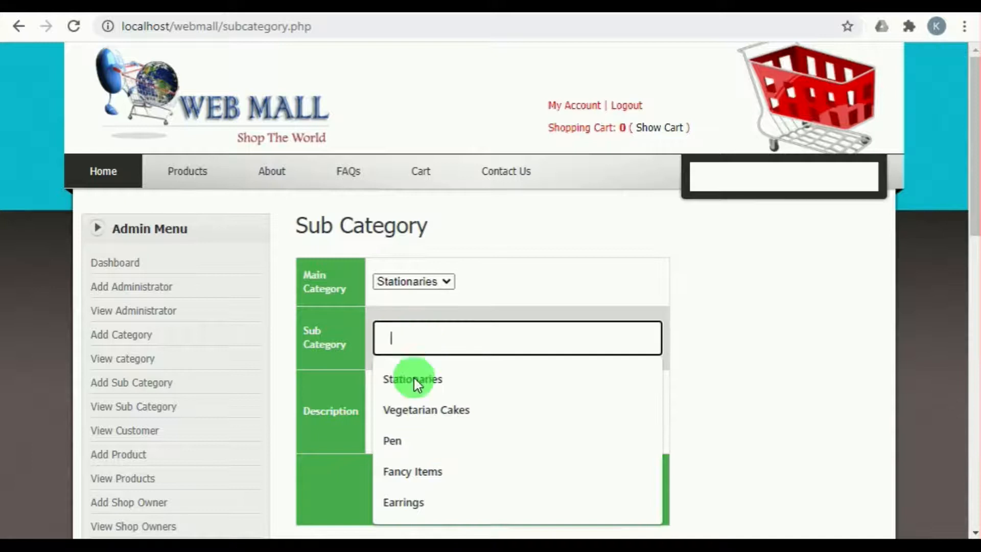
click(408, 441)
click(405, 387)
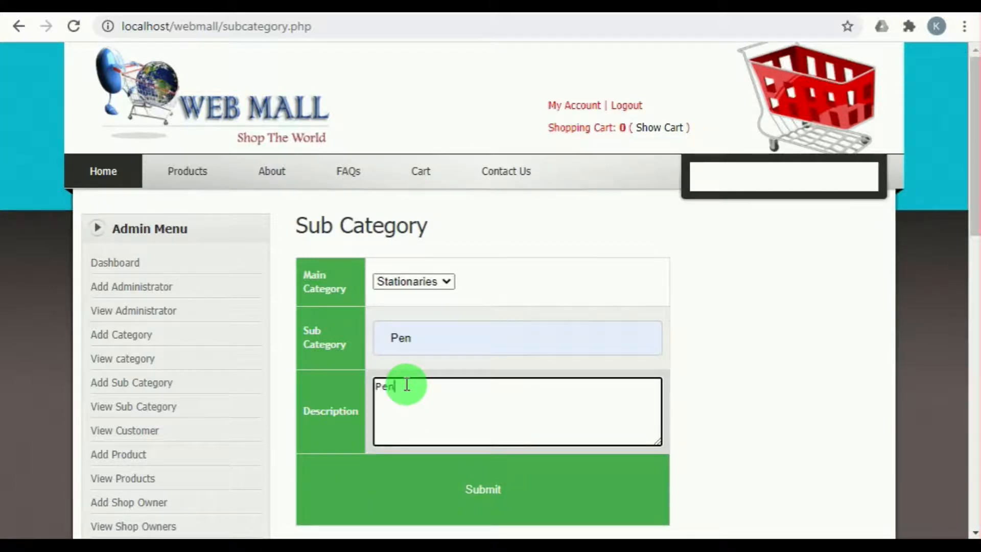
click(471, 475)
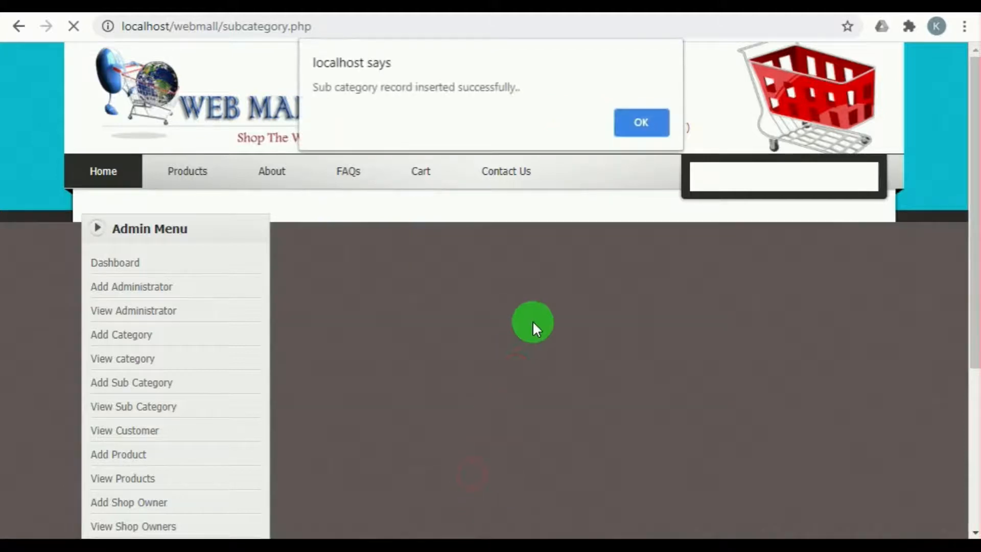
click(631, 122)
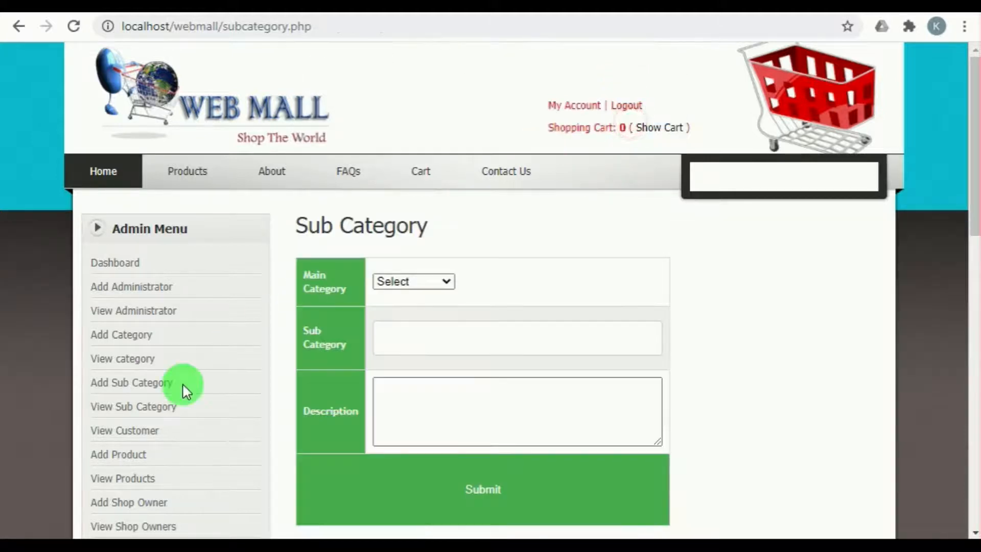
Step: Open the View Subcategory page and look through the table down to its last row
click(147, 409)
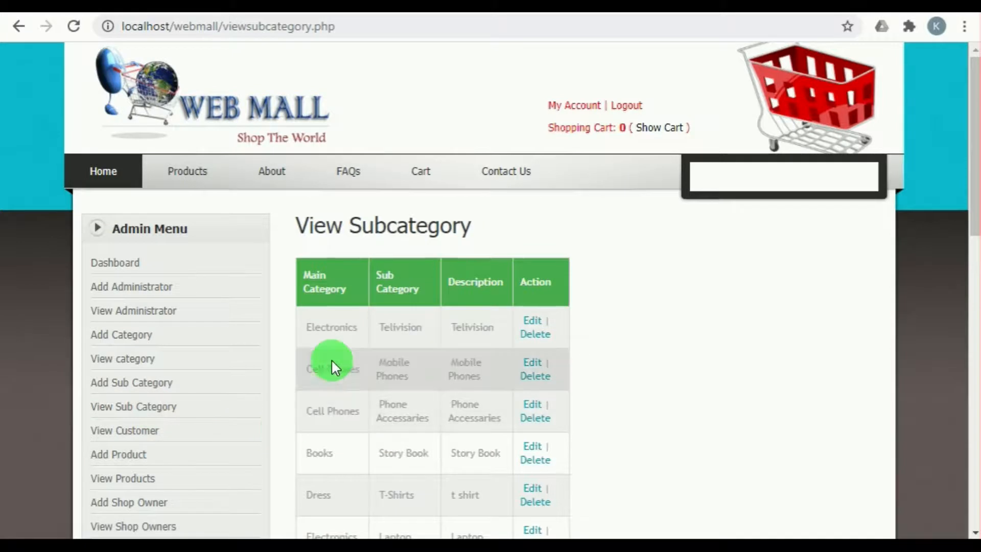
scroll(351, 210, down, 5)
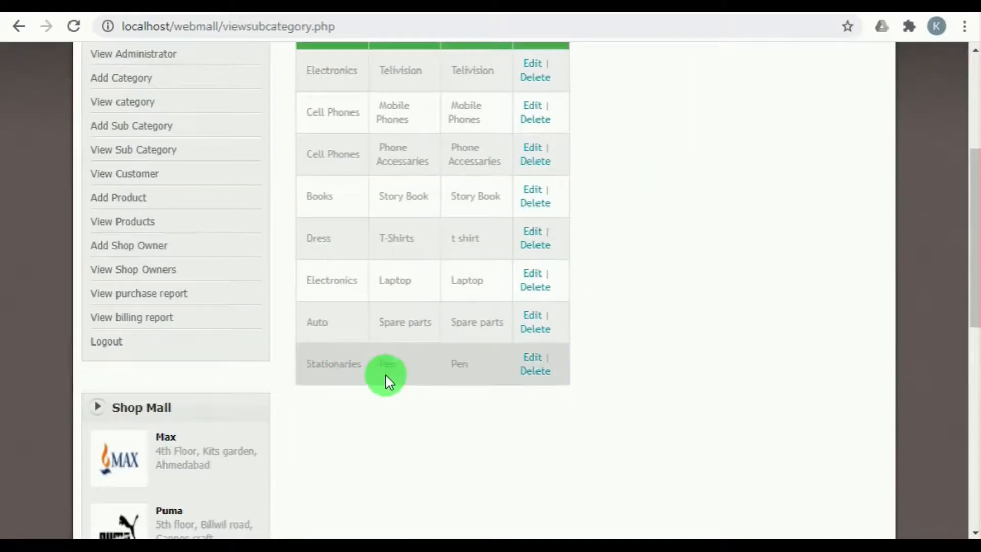
scroll(349, 418, up, 2)
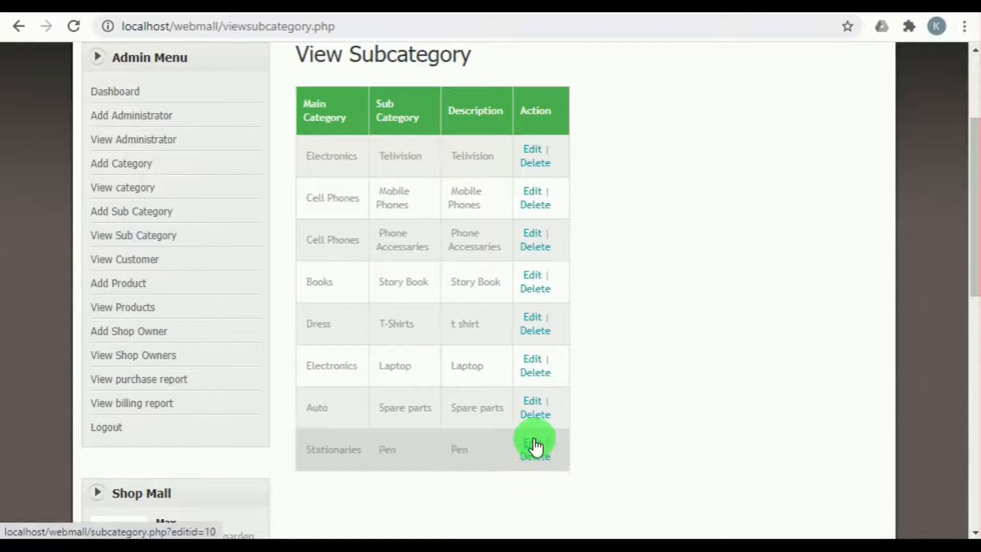
Step: Open the View Customer page and look across the customer table to its Action column
click(121, 260)
scroll(661, 396, down, 1)
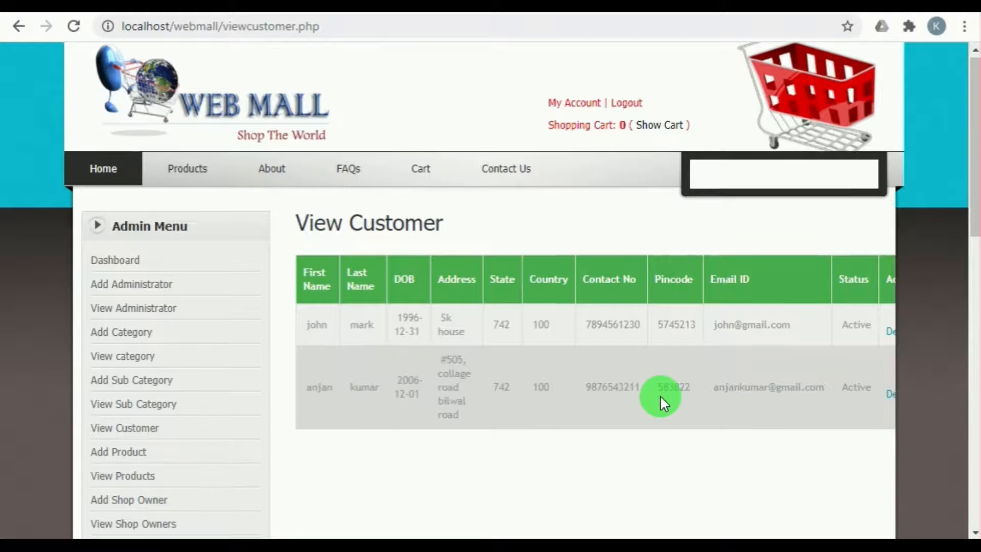
scroll(660, 397, down, 1)
drag(626, 482, 667, 489)
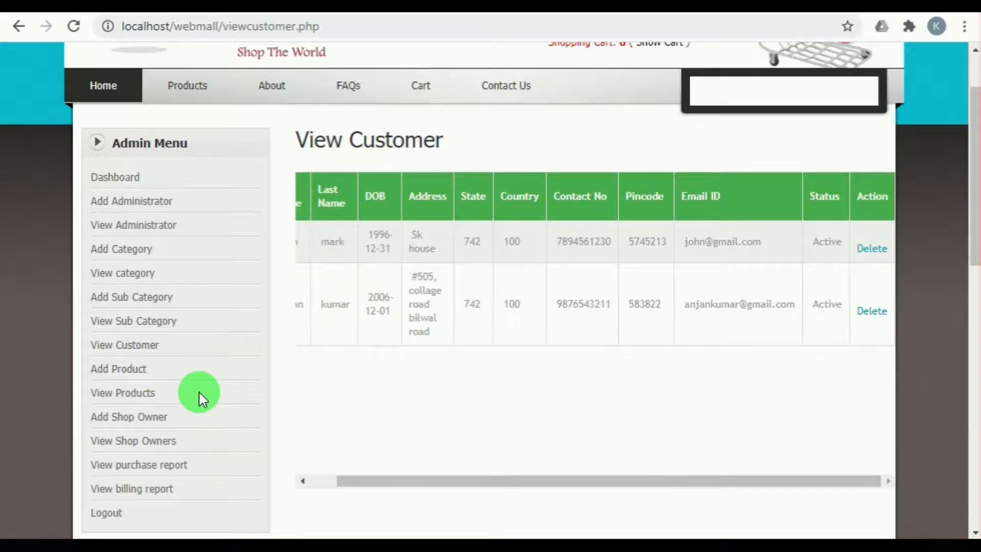
Step: Open the Add Shop Owner form from the admin options
click(141, 419)
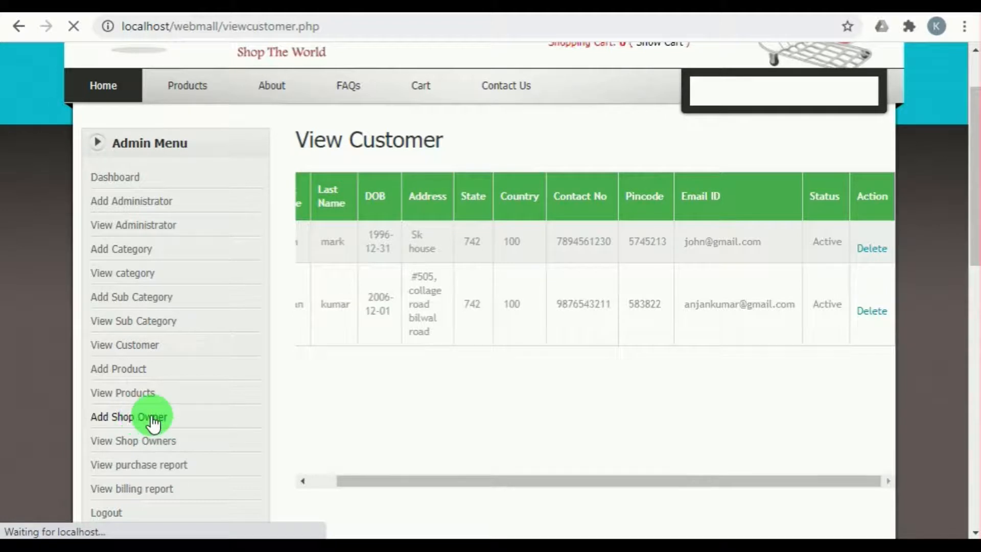
scroll(440, 282, up, 2)
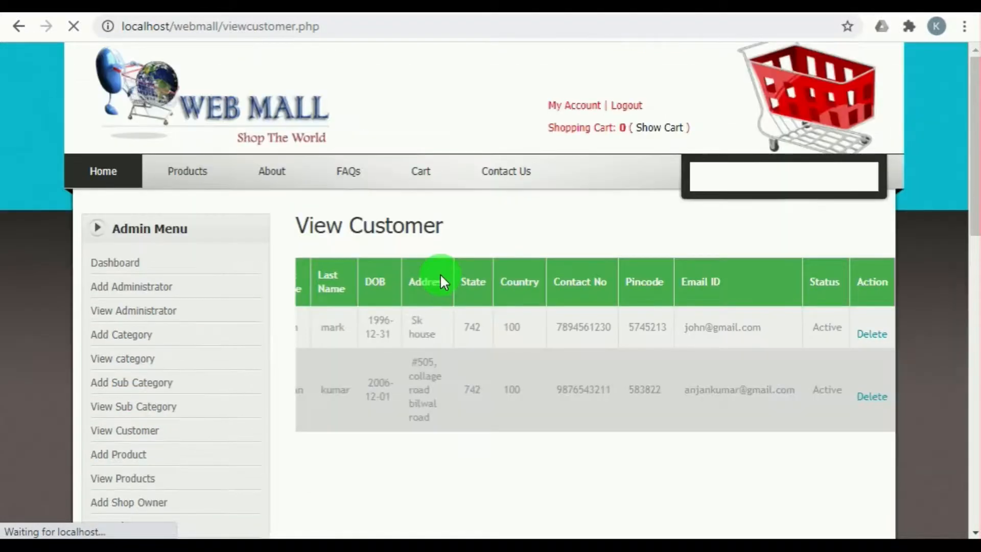
scroll(379, 324, down, 6)
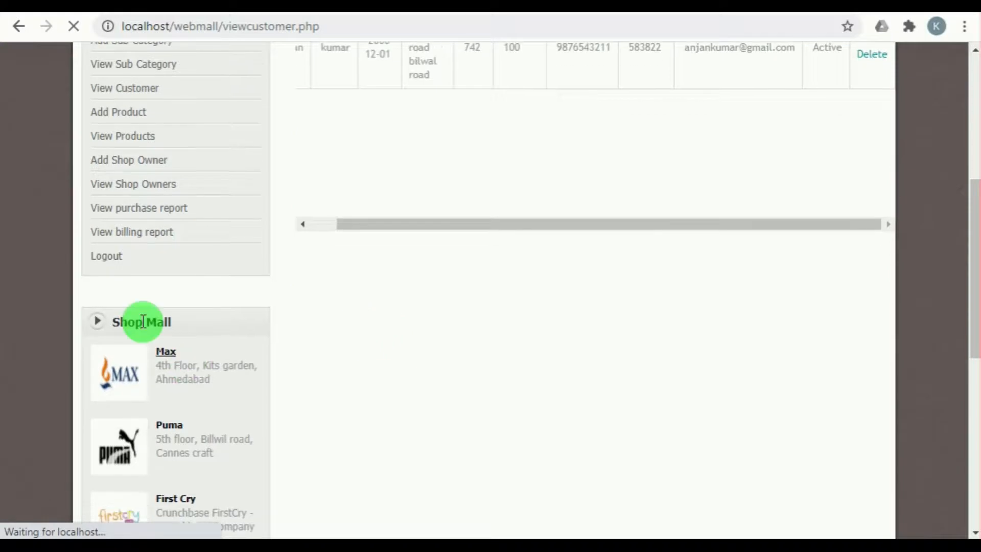
click(121, 164)
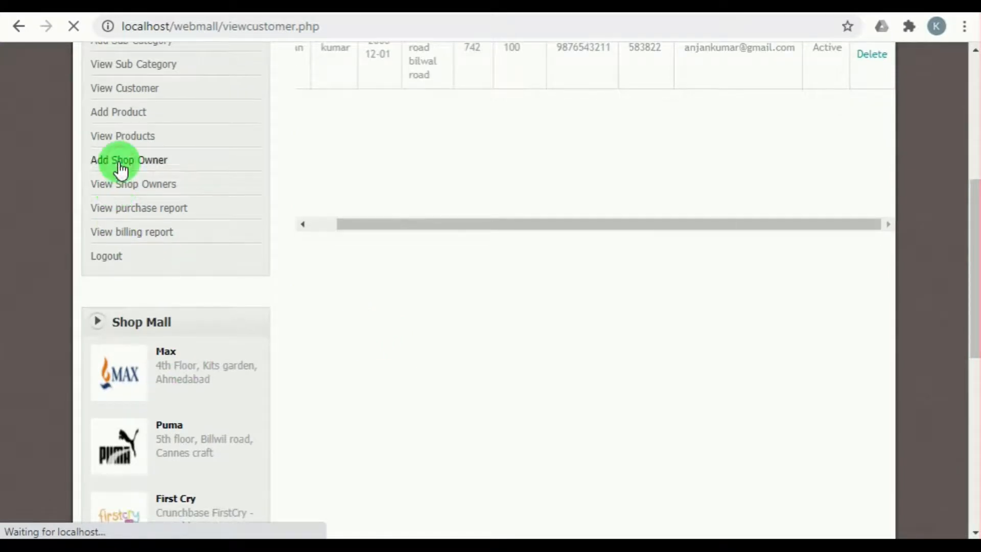
scroll(510, 199, up, 6)
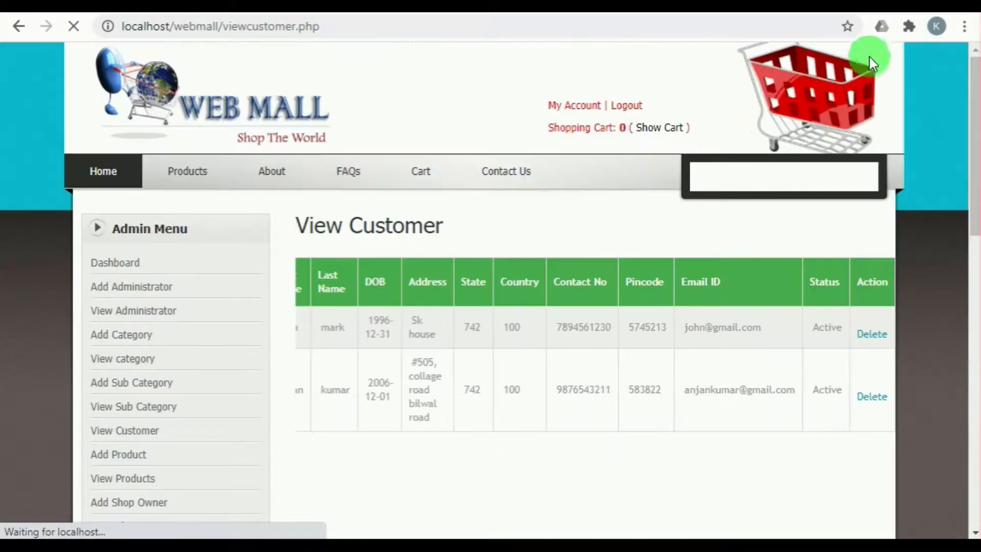
Step: Enter Adidas as the shop owner's company name and fill in the address with the first saved suggestion
click(363, 286)
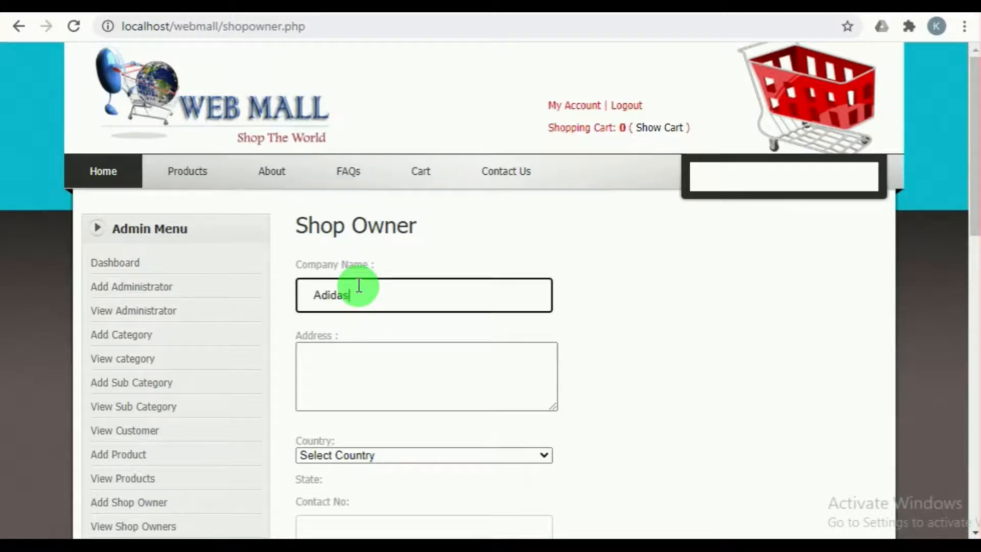
click(352, 372)
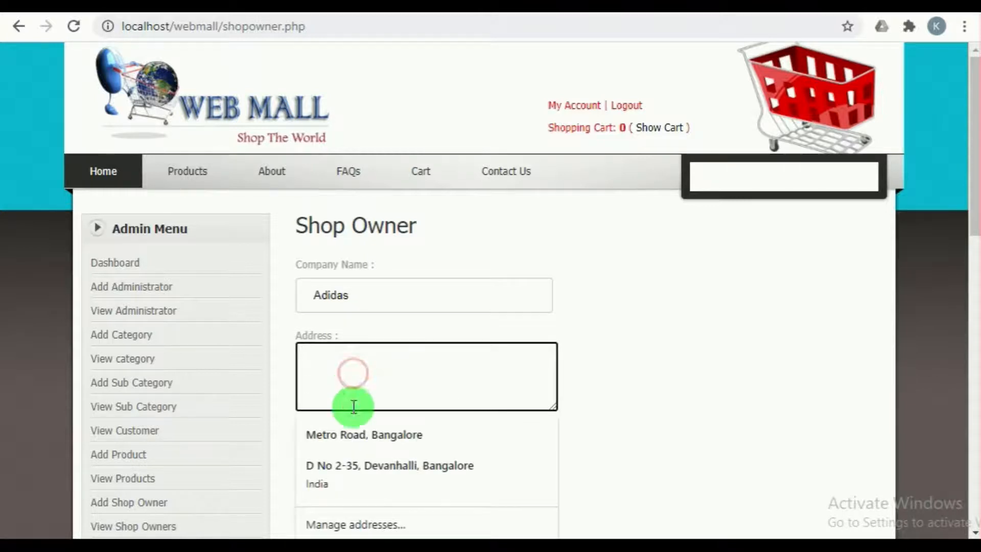
click(357, 436)
Step: Set the shop owner's country to India and the state to Karnataka
scroll(347, 392, down, 2)
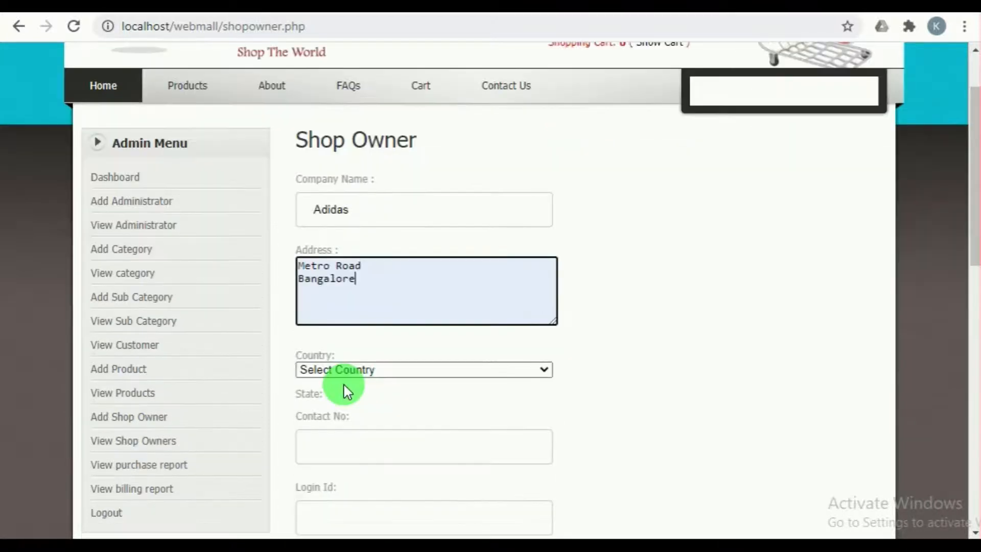
click(346, 371)
scroll(357, 280, down, 10)
scroll(355, 272, down, 20)
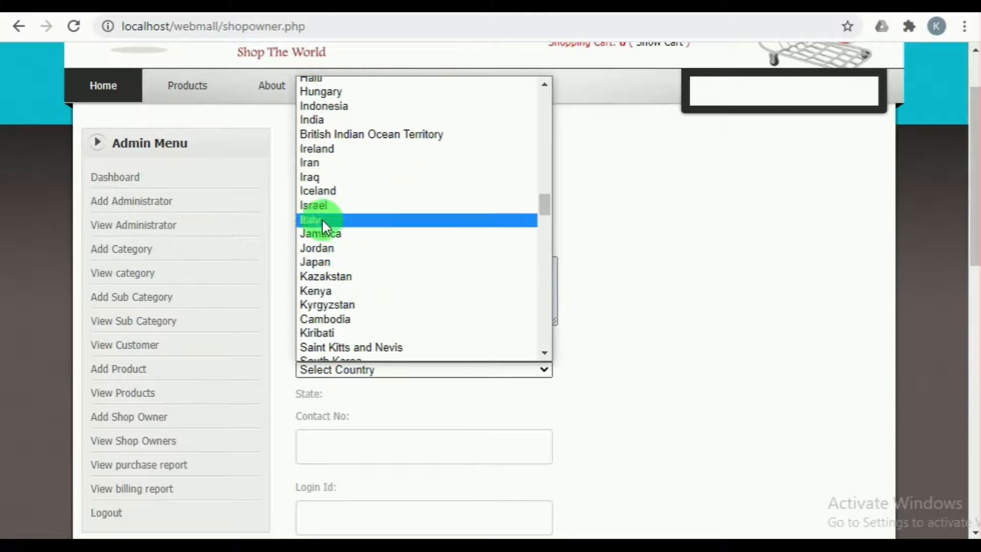
click(335, 119)
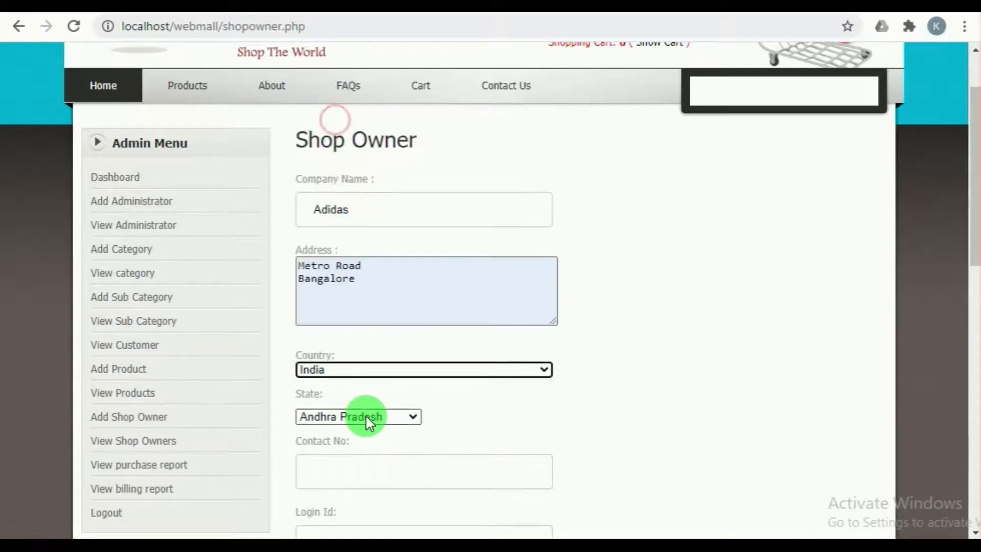
click(365, 415)
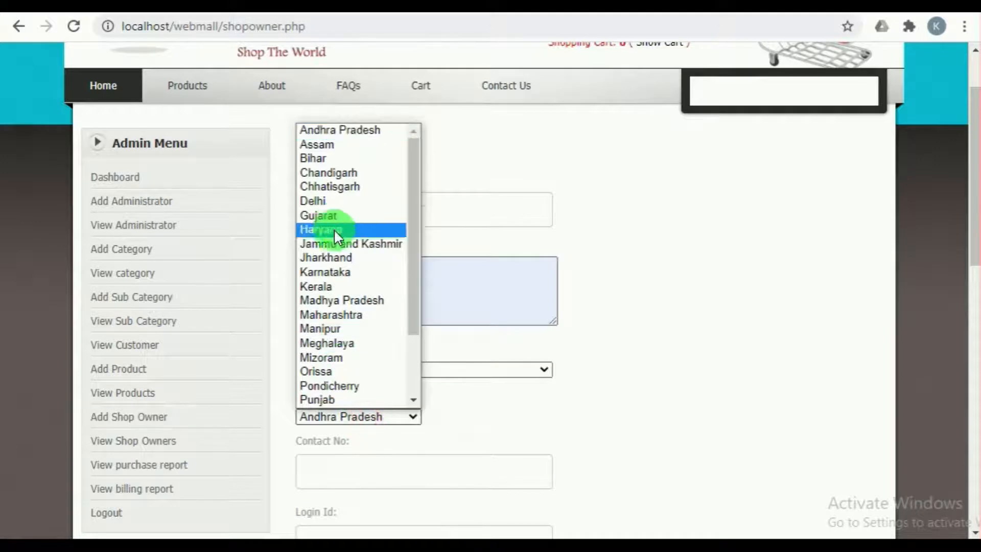
click(340, 272)
Step: Fill in the shop owner's contact number and enter the company's e-mail address as the login ID
scroll(374, 460, down, 2)
click(355, 392)
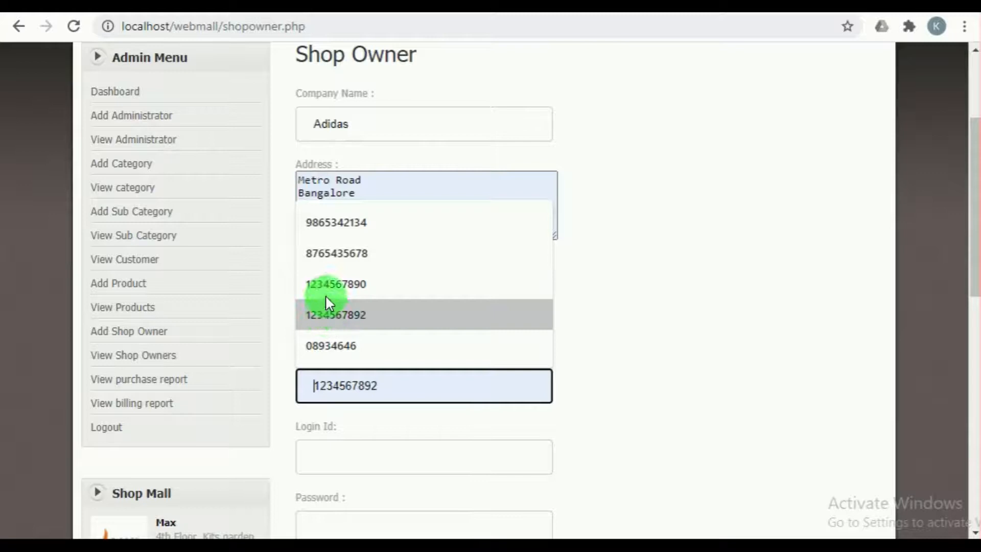
click(329, 229)
click(348, 463)
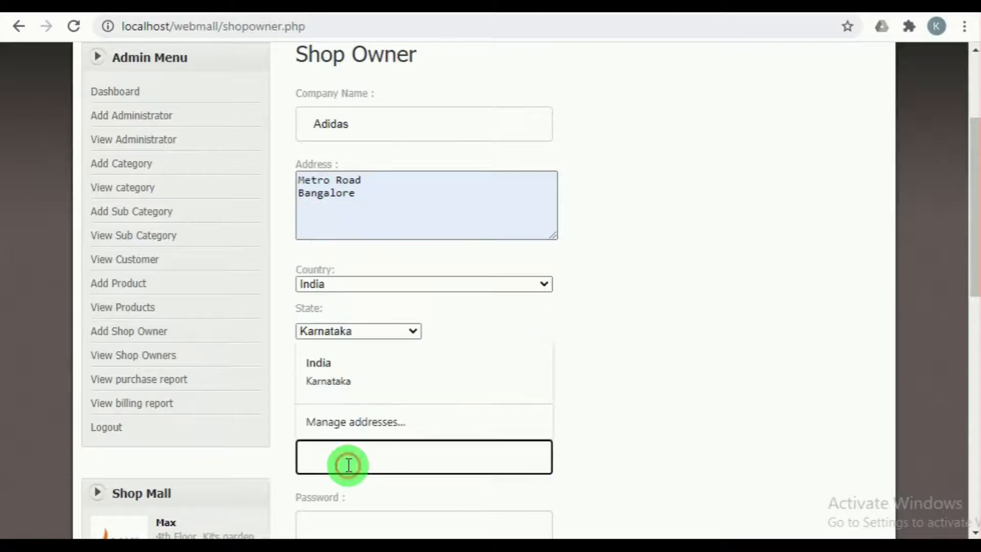
text(adid)
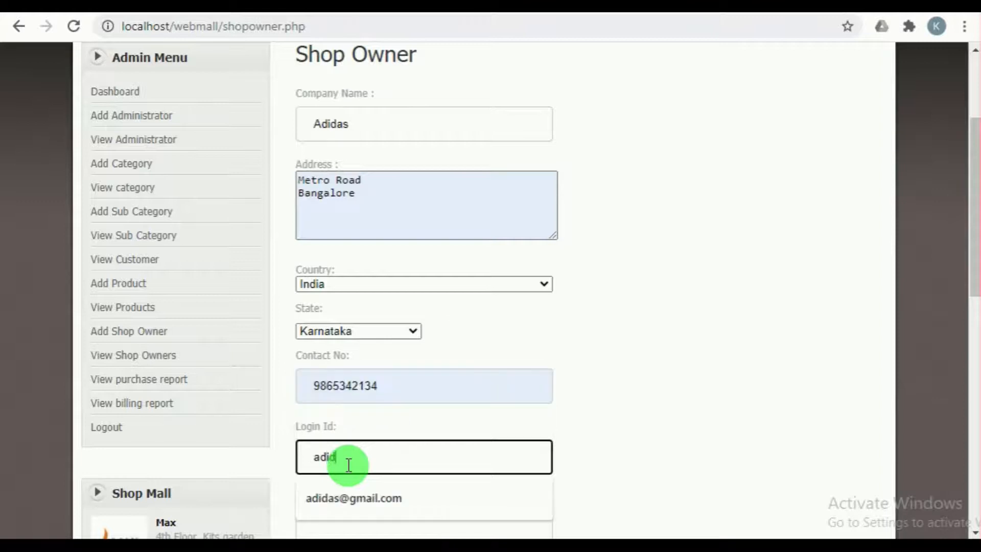
text(as)
click(356, 492)
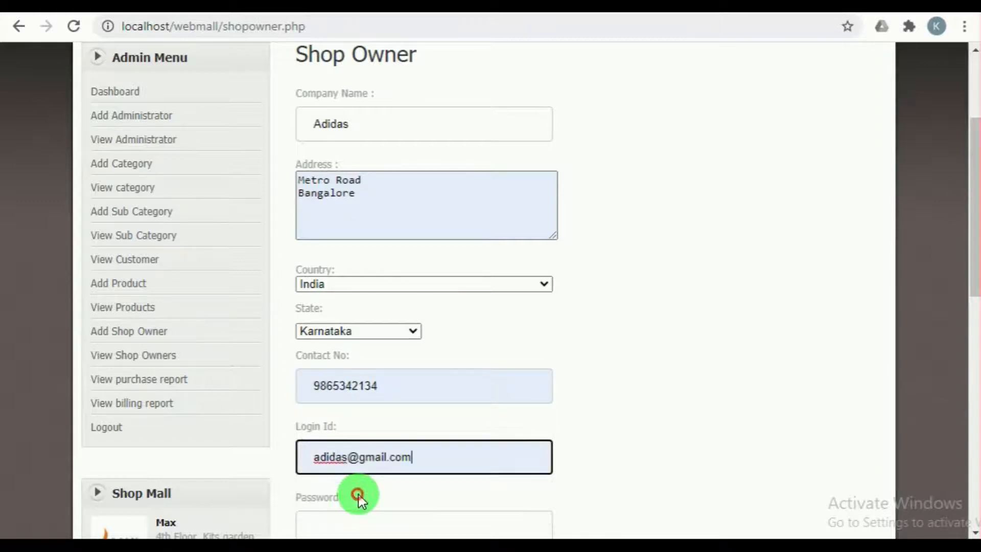
Step: Enter the shop owner's account password and repeat it in the password confirmation
scroll(357, 499, down, 2)
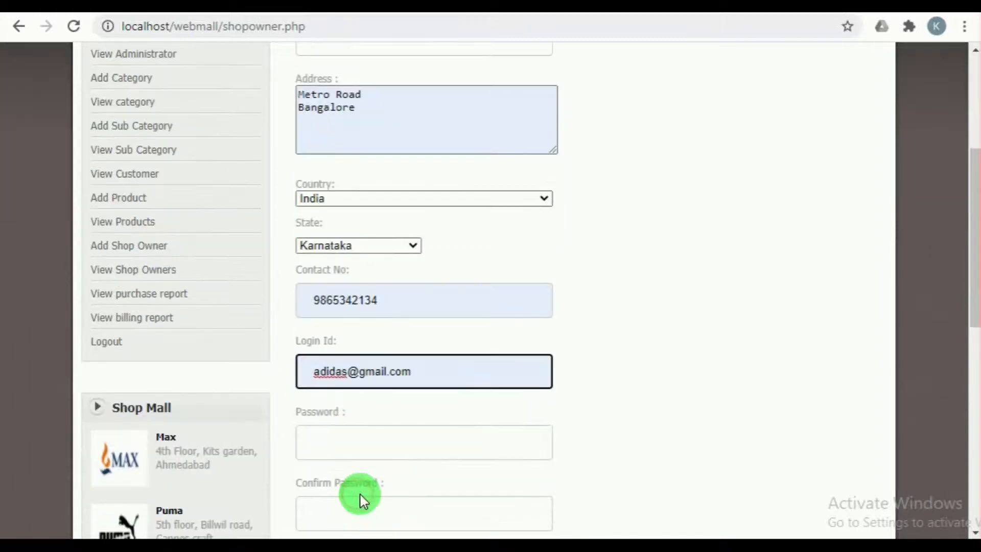
triple_click(379, 372)
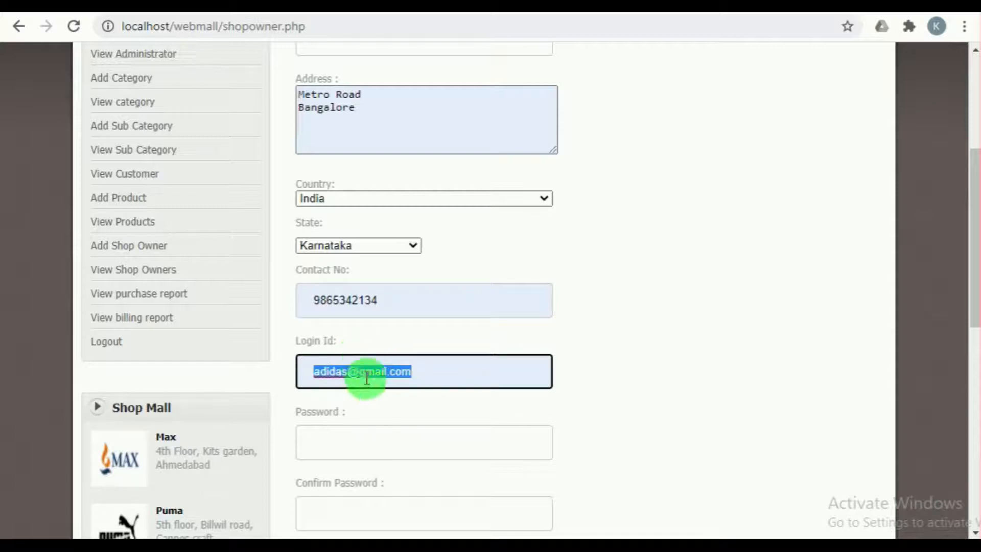
click(369, 443)
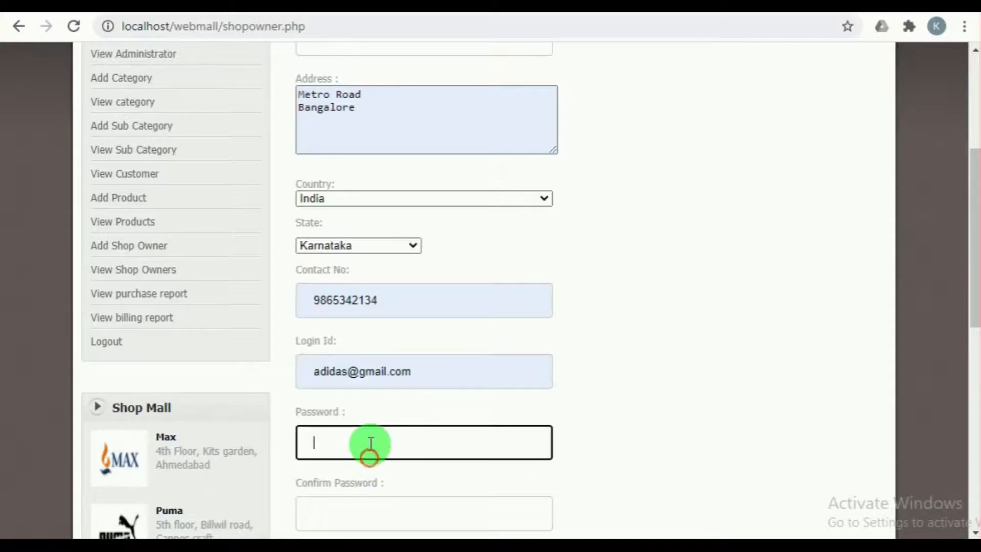
scroll(371, 443, down, 2)
key(ctrl+v)
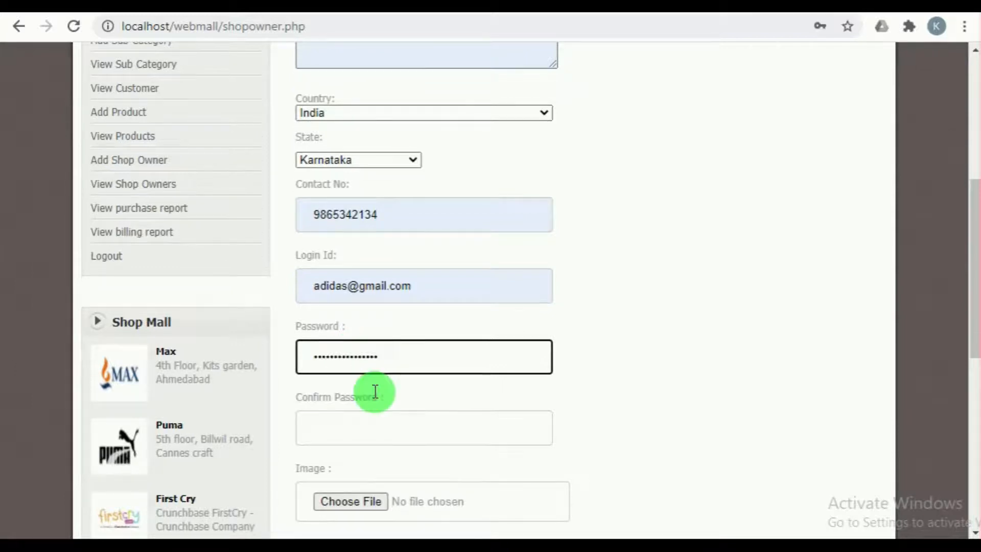
click(369, 422)
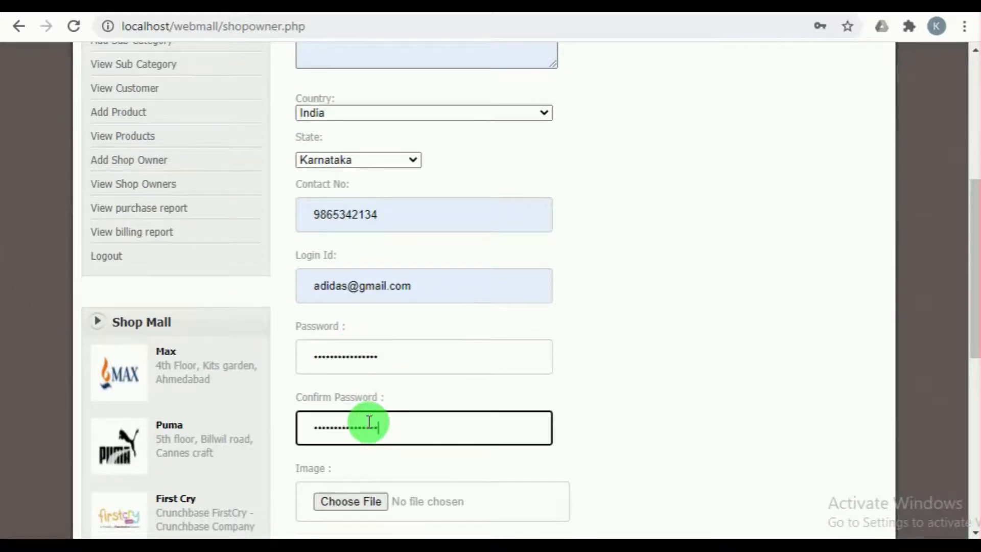
Step: Attach puma.png, the Adidas logo from the webmall images folder, as the shop owner's image
scroll(369, 422, down, 2)
click(355, 414)
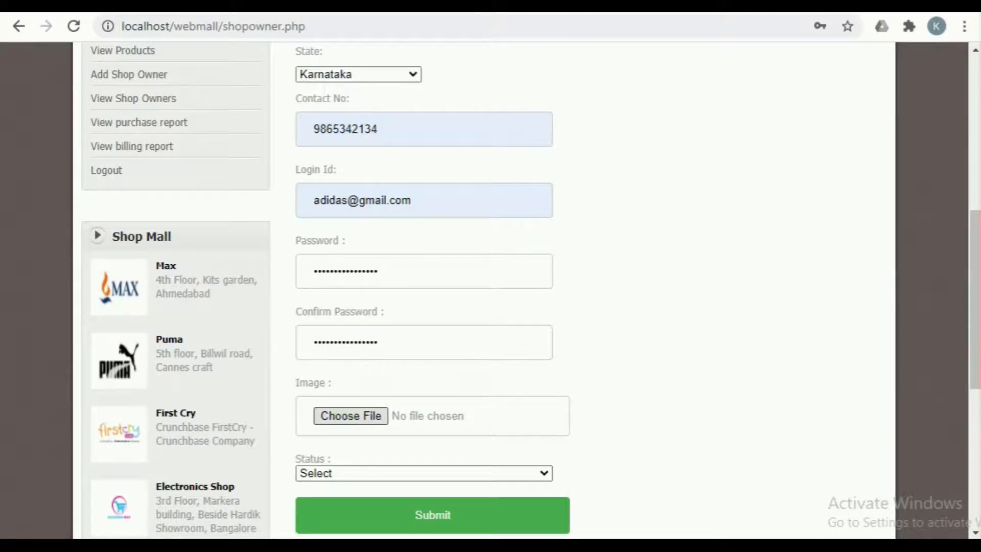
click(390, 151)
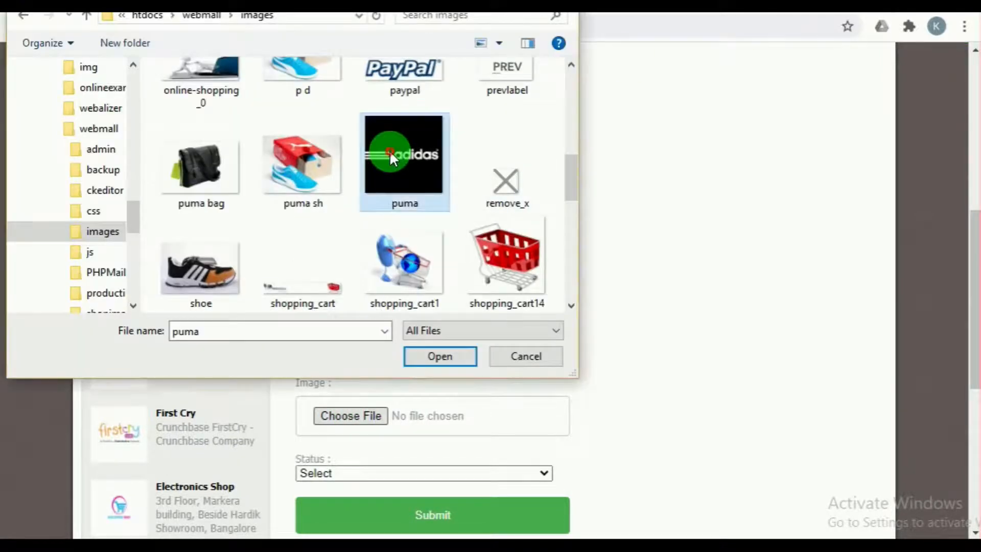
click(422, 348)
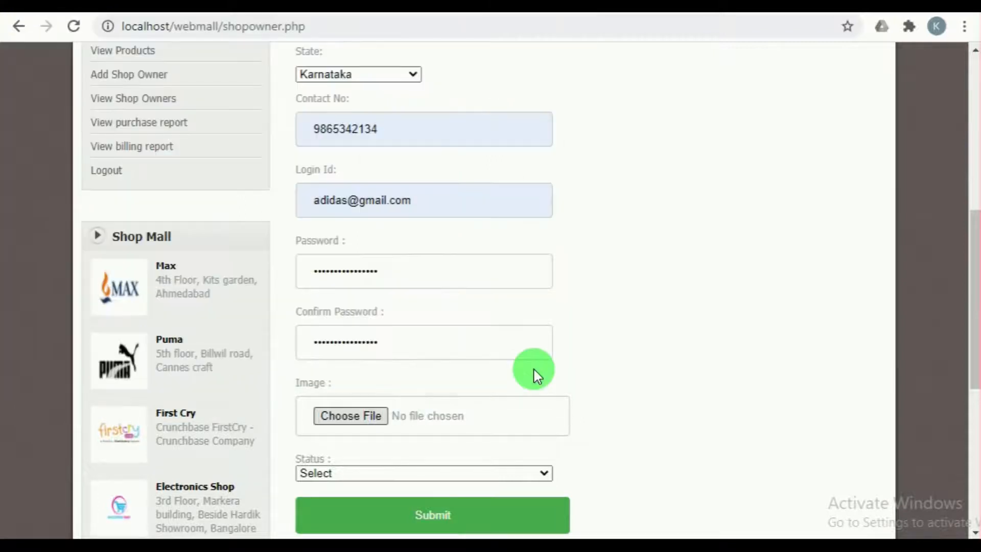
Step: Set the shop owner's status to Active, submit the record and dismiss the confirmation message
scroll(535, 376, down, 3)
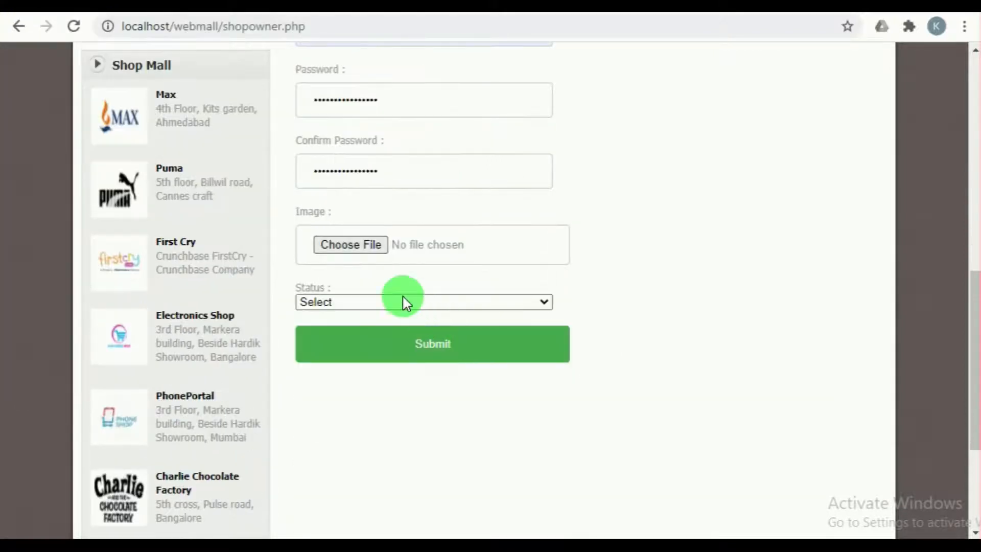
click(345, 301)
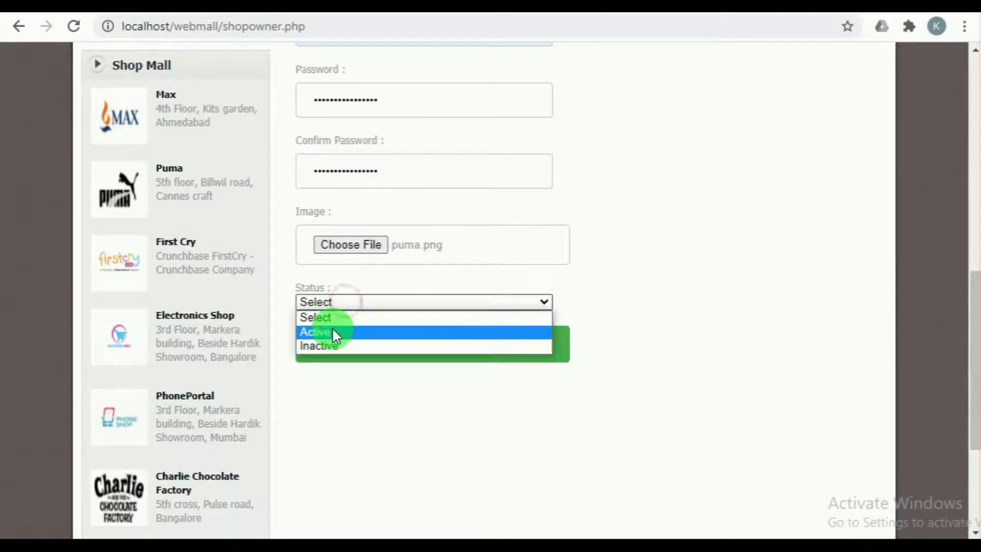
click(332, 332)
click(430, 344)
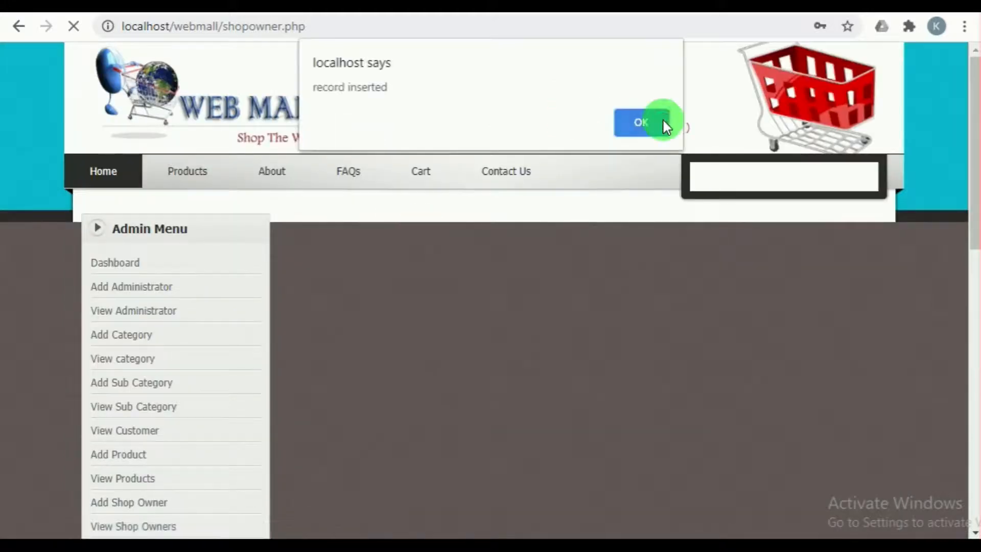
click(663, 124)
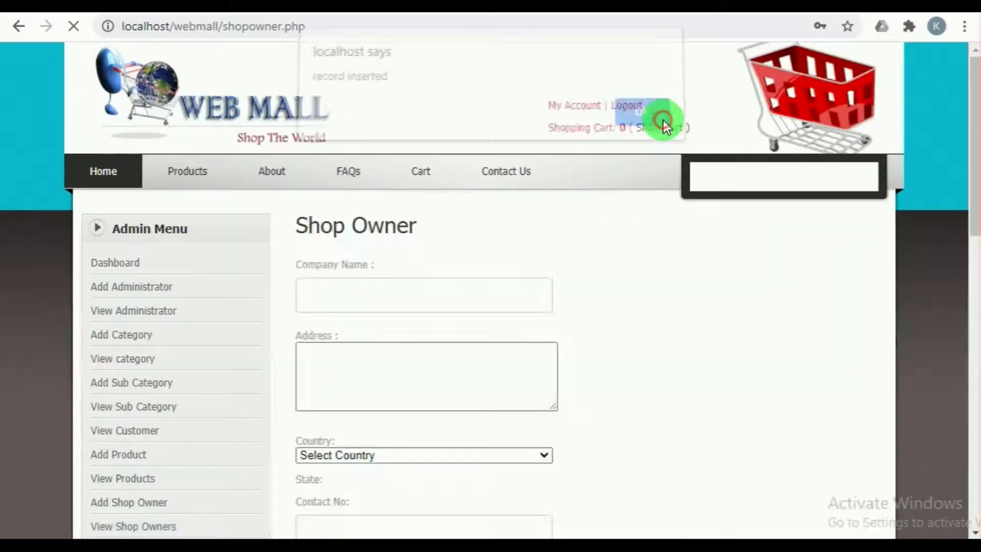
Step: Open the list of shop owners and check it for the Adidas record
scroll(361, 376, down, 1)
scroll(361, 377, down, 2)
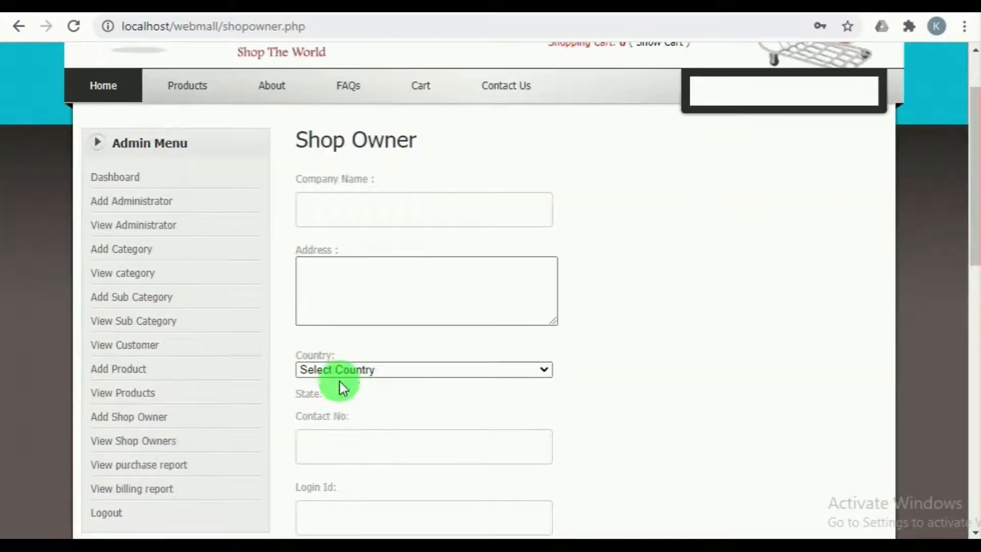
click(117, 443)
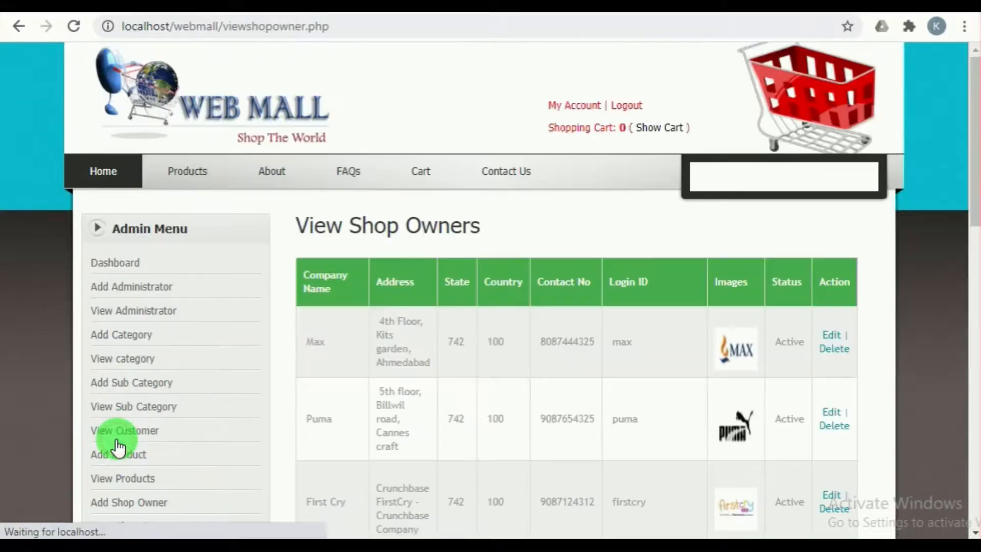
scroll(317, 412, down, 5)
scroll(391, 411, down, 8)
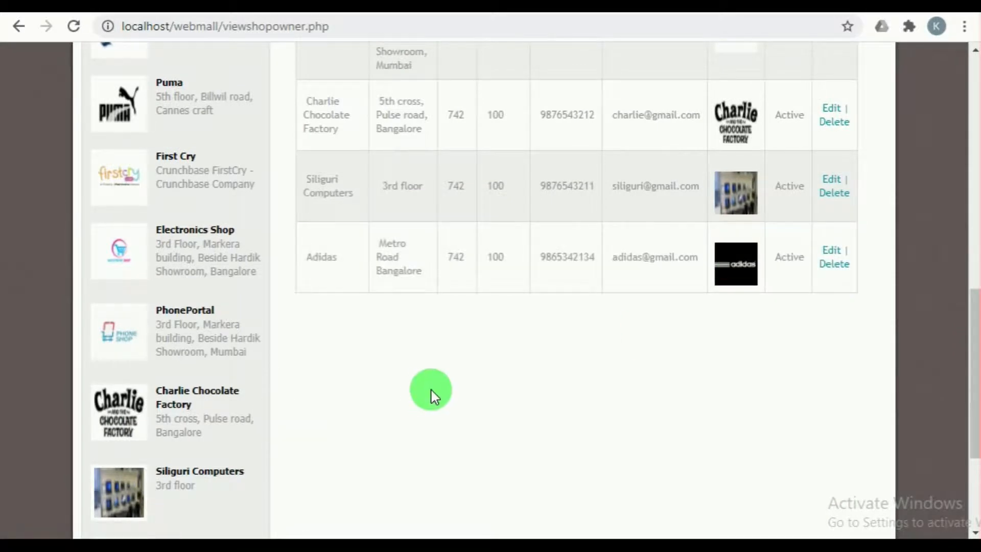
scroll(435, 391, up, 13)
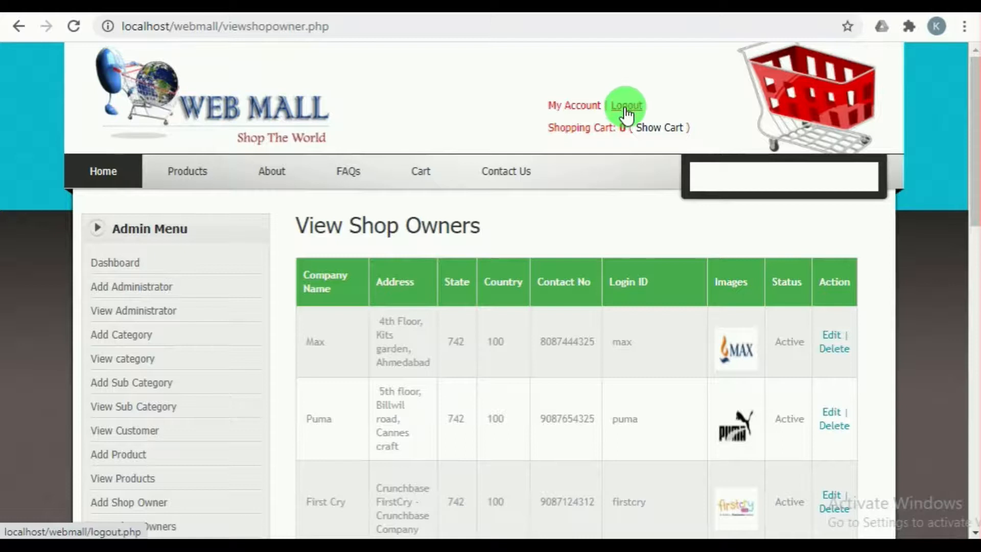
Step: Log out of the administrator account and open the shop owner login page from the home page
click(625, 108)
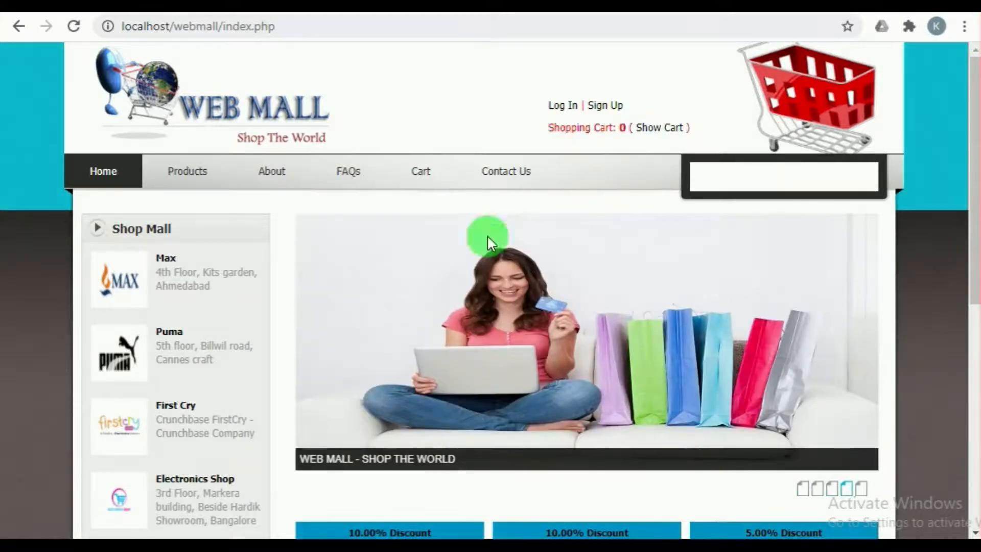
scroll(459, 278, down, 5)
scroll(457, 274, down, 4)
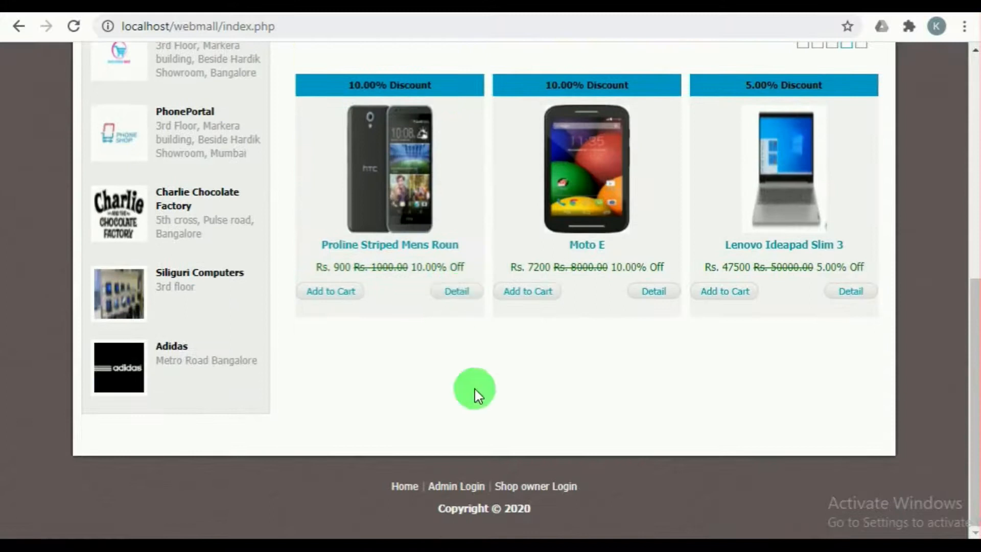
click(541, 487)
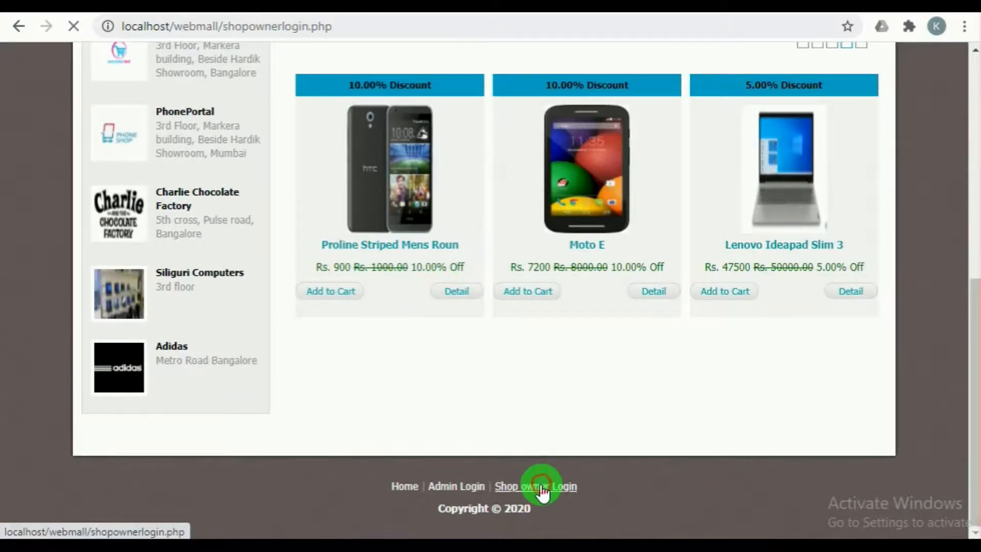
Step: Log in as the Adidas shop owner with the company's e-mail address and the account password
click(373, 315)
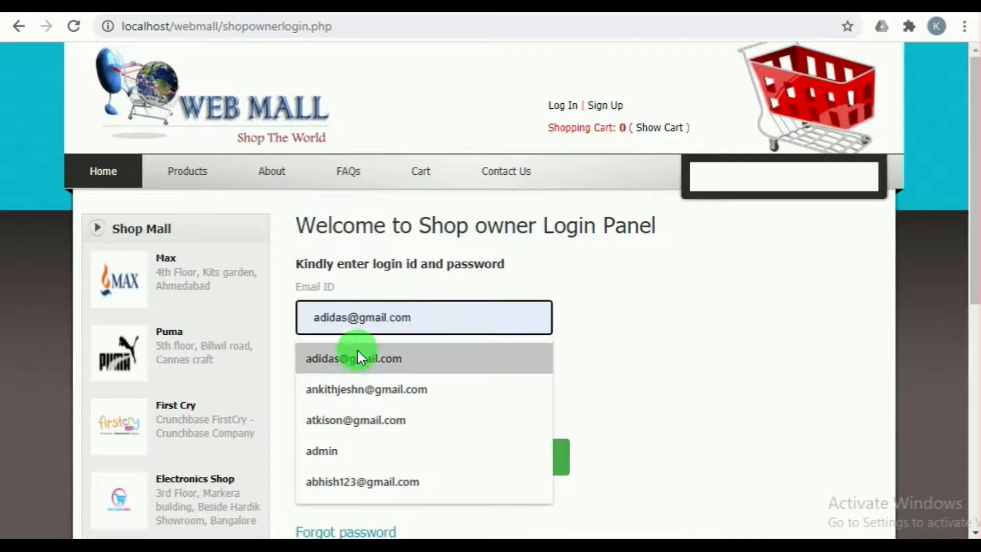
click(345, 358)
triple_click(333, 315)
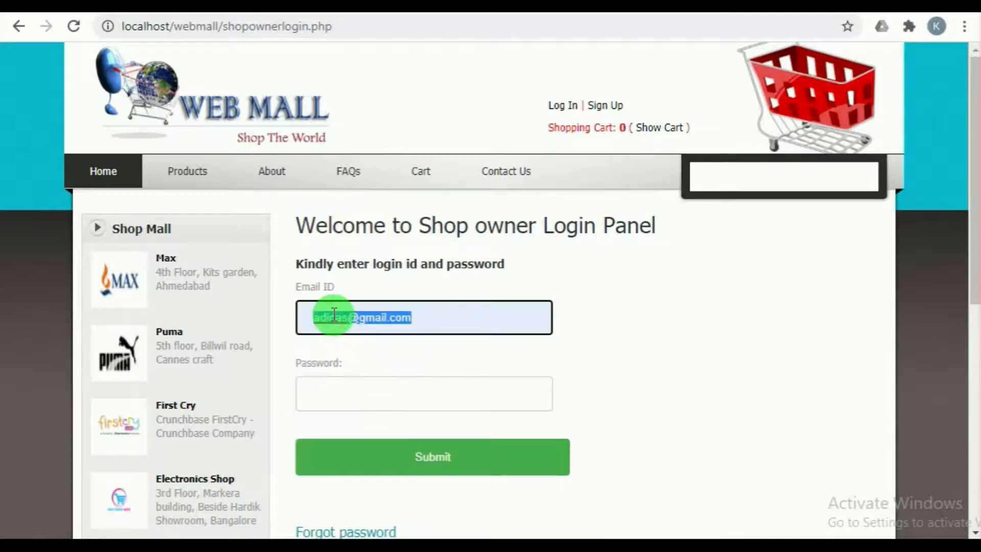
click(355, 399)
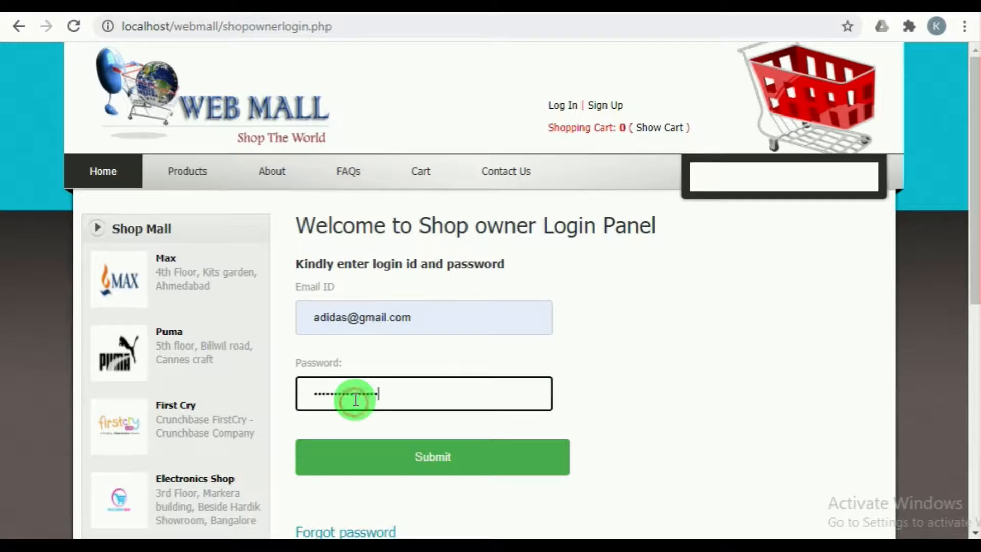
click(409, 456)
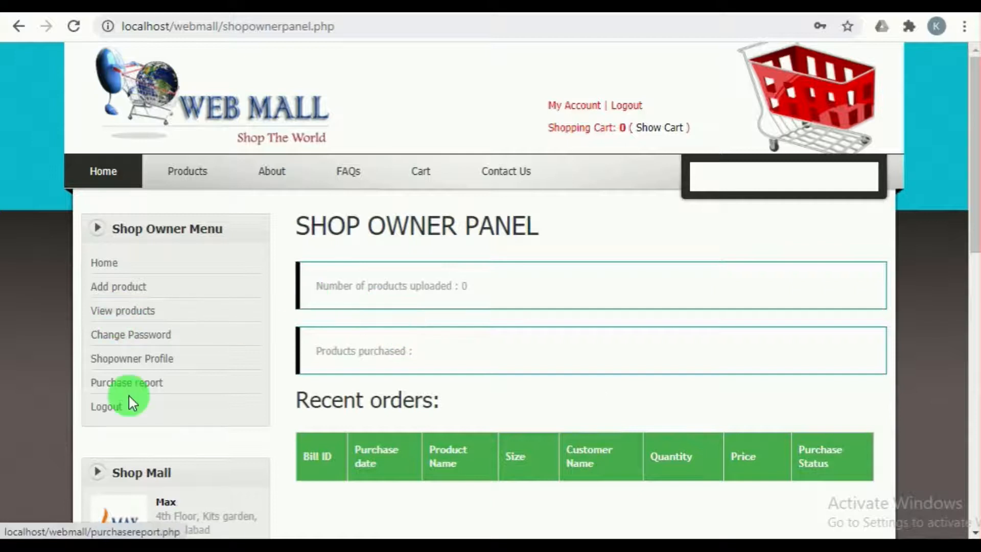
Step: Open the shop owner profile page and review the company's details
click(122, 360)
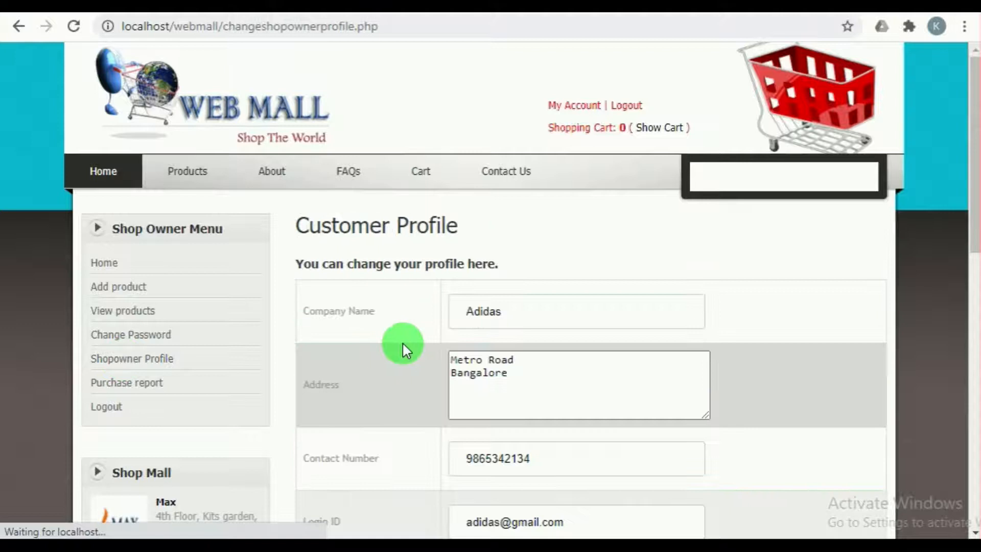
scroll(495, 347, down, 3)
scroll(444, 324, up, 4)
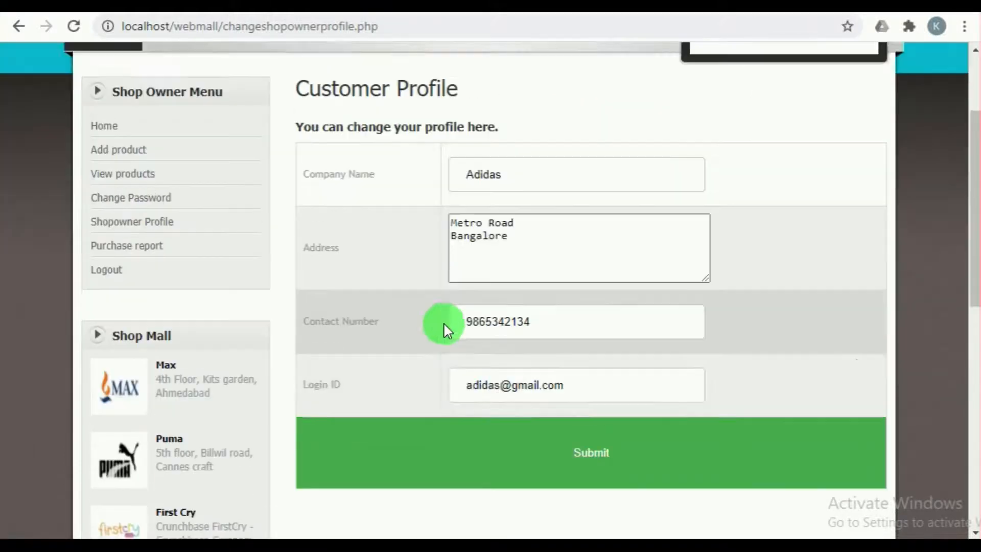
scroll(501, 380, down, 2)
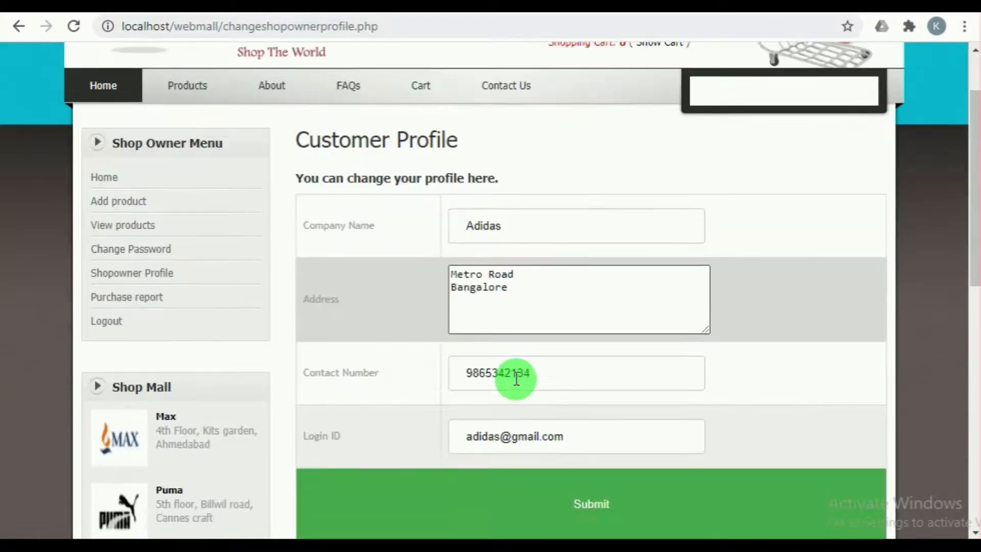
Step: Open the shop owner's Change Password page and look over its form
click(112, 255)
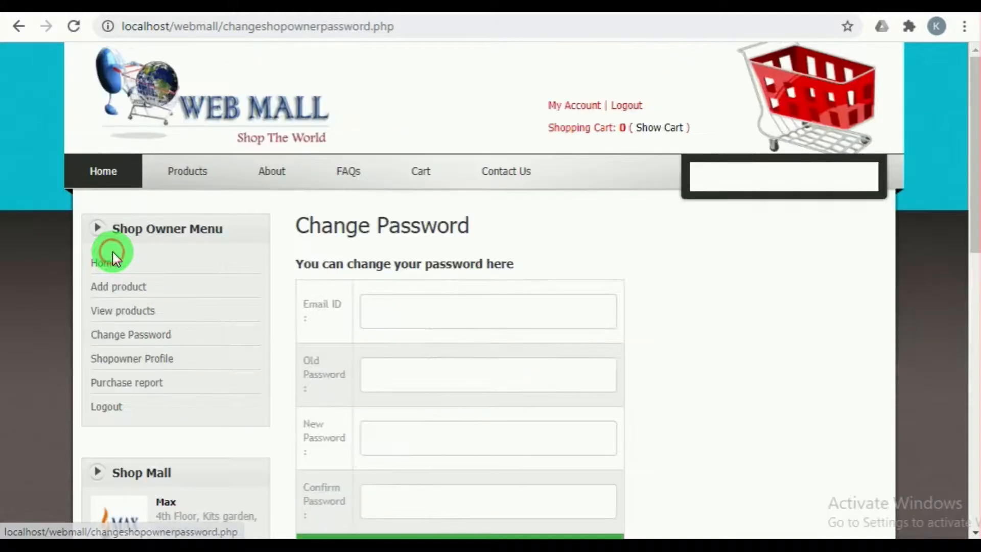
scroll(434, 312, down, 3)
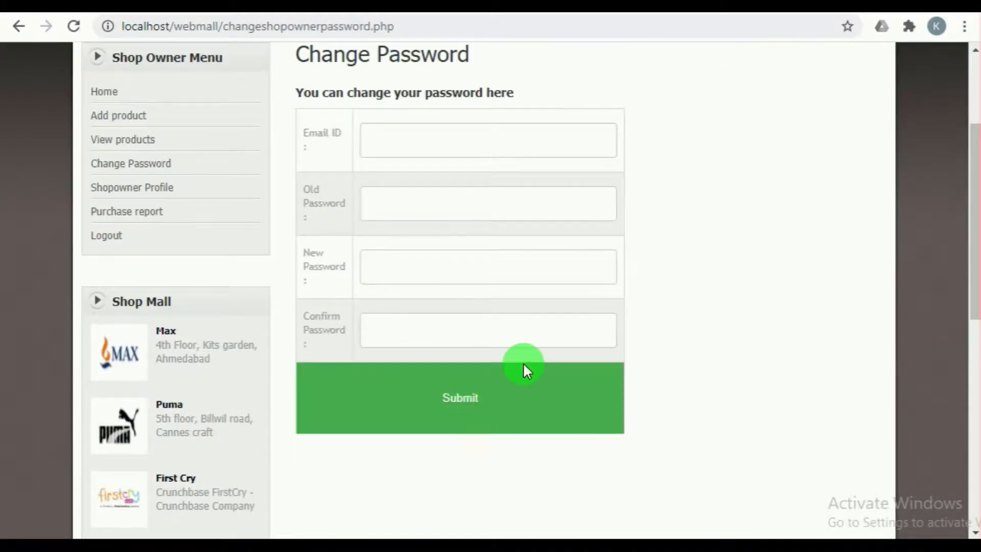
scroll(526, 368, up, 3)
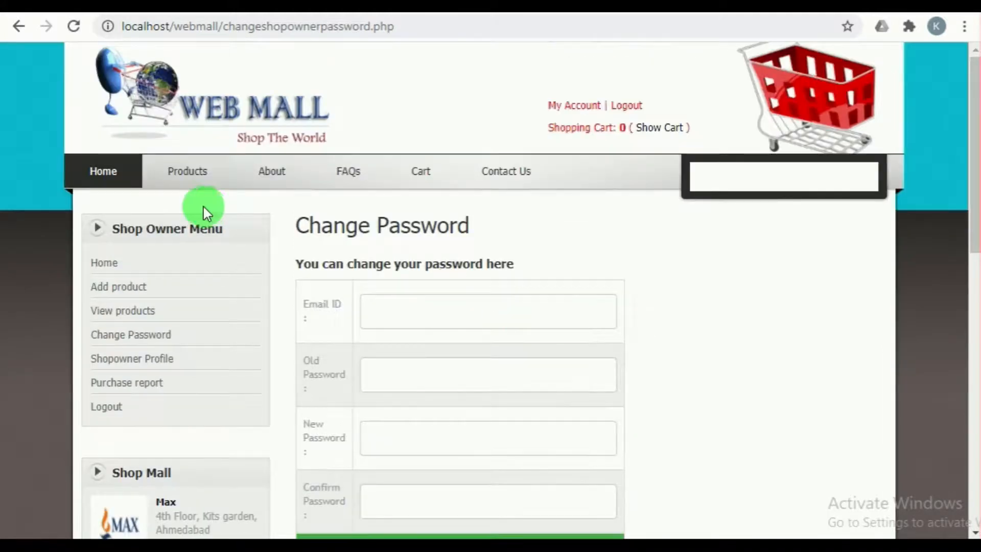
Step: Look through the site's About page and FAQs page while logged in as the shop owner
click(267, 176)
scroll(418, 372, down, 5)
scroll(418, 372, up, 5)
click(350, 173)
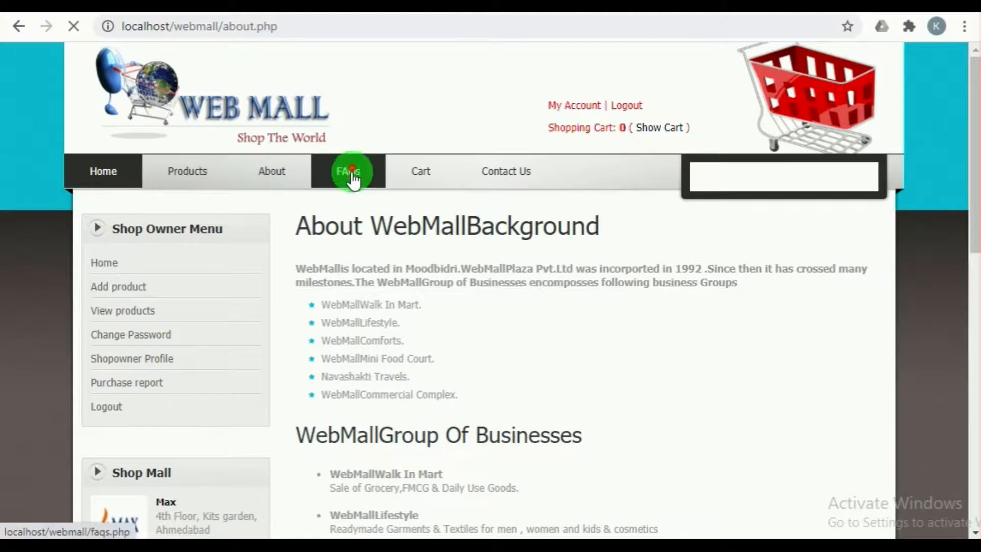
scroll(418, 310, down, 1)
scroll(417, 307, down, 5)
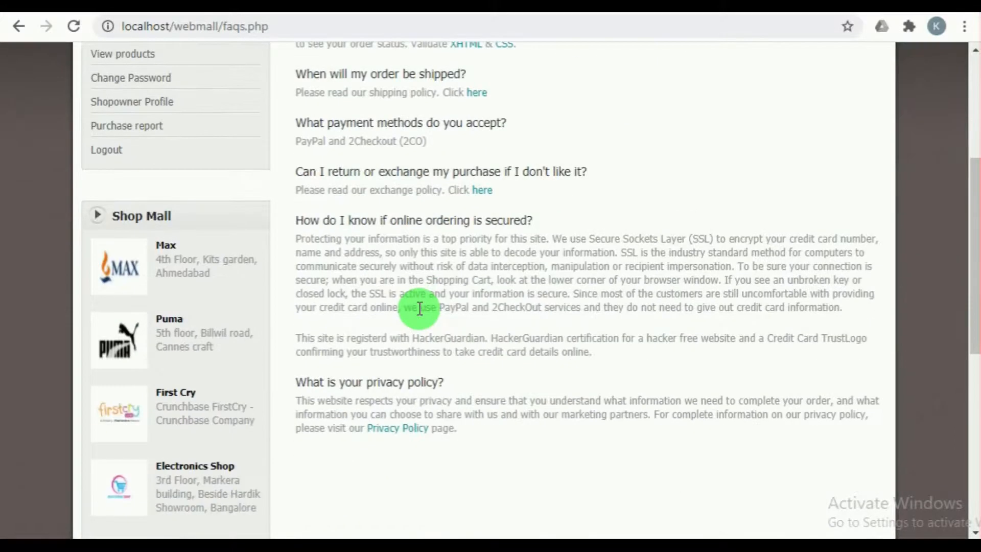
scroll(416, 306, up, 5)
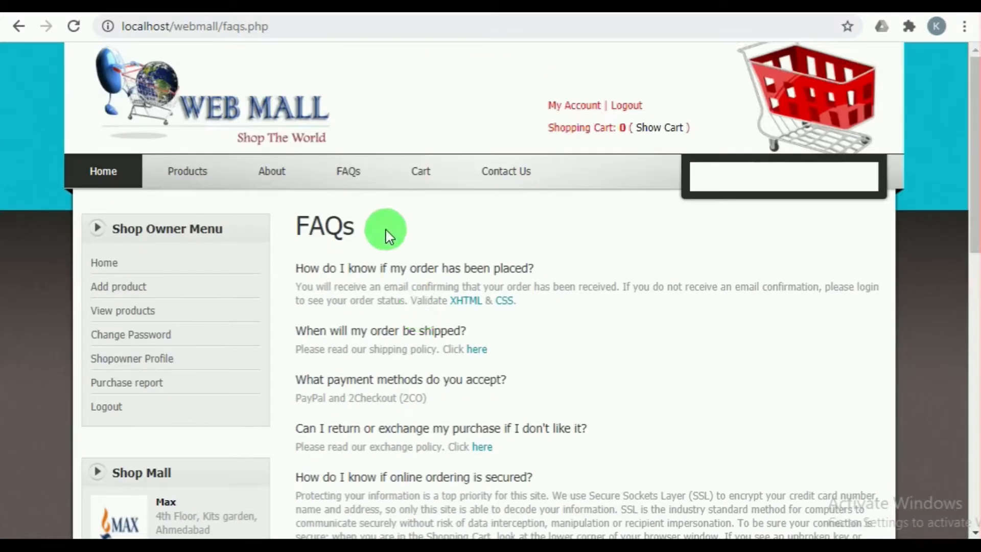
Step: Open the shop owner's form for adding a product and fill in the product name with a saved suggestion
click(117, 289)
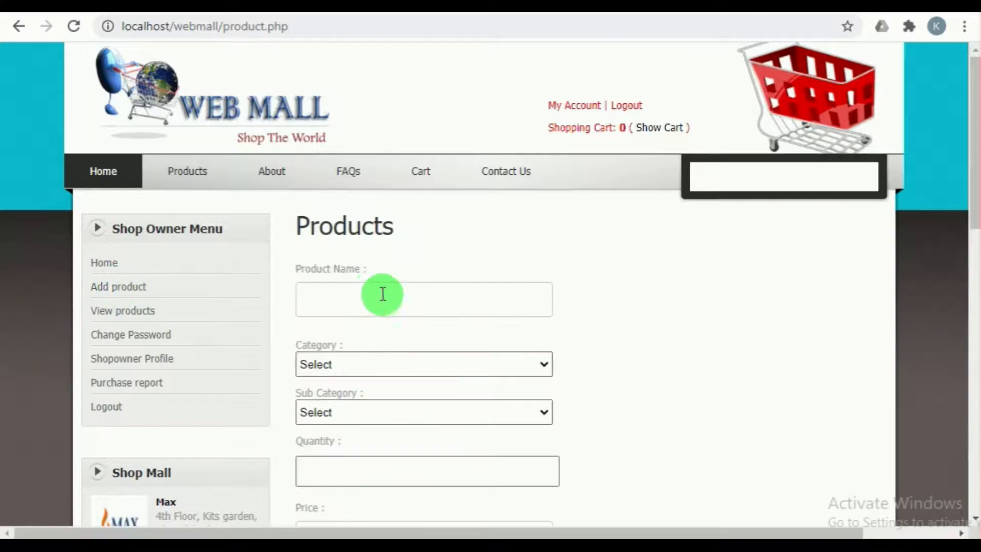
click(337, 295)
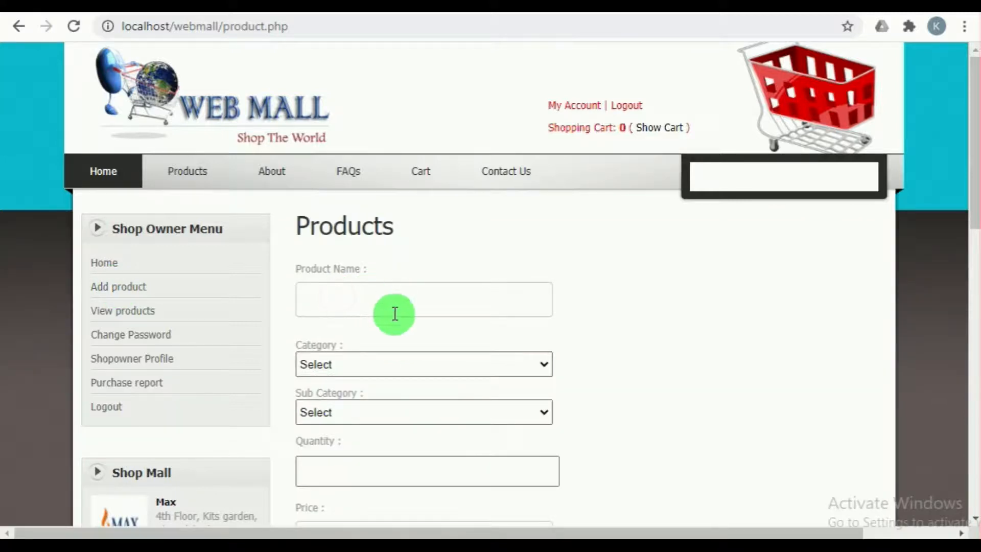
scroll(394, 312, down, 5)
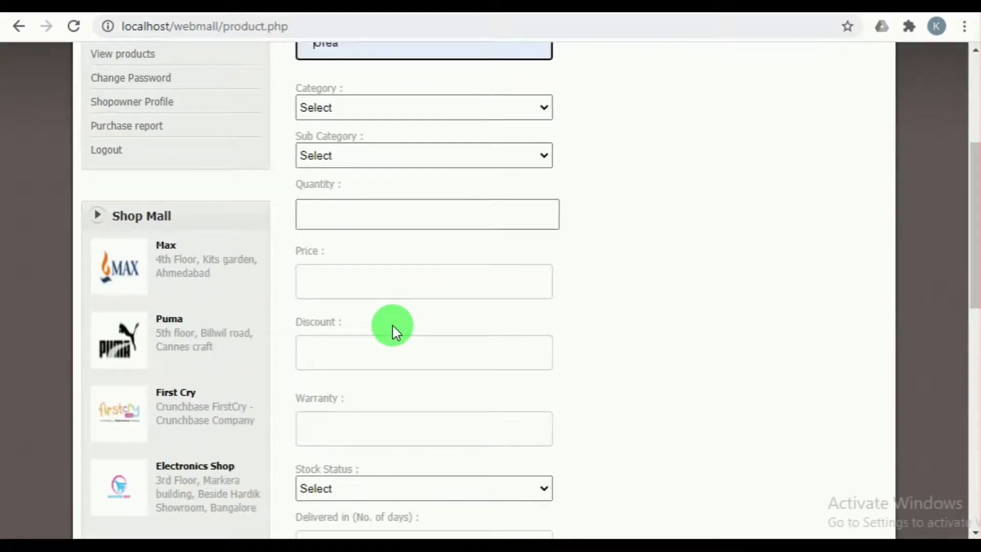
Step: Complete the product name as T-Shirt and choose the category Dress with the sub category T-Shirts
scroll(394, 327, up, 5)
click(369, 293)
click(345, 371)
click(370, 367)
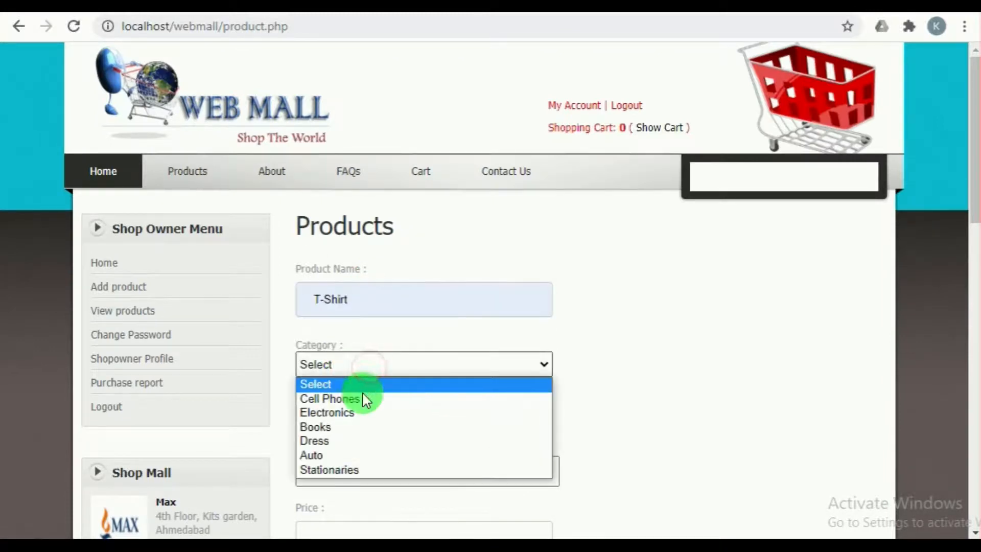
click(349, 440)
click(362, 412)
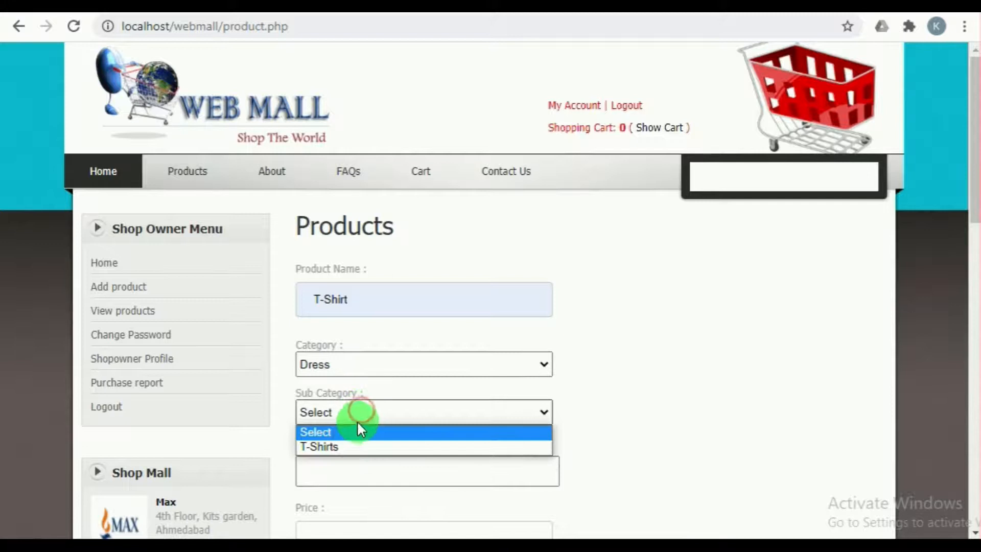
click(357, 446)
Step: Set the T-Shirt product's quantity to 10 and its price to 500
click(343, 476)
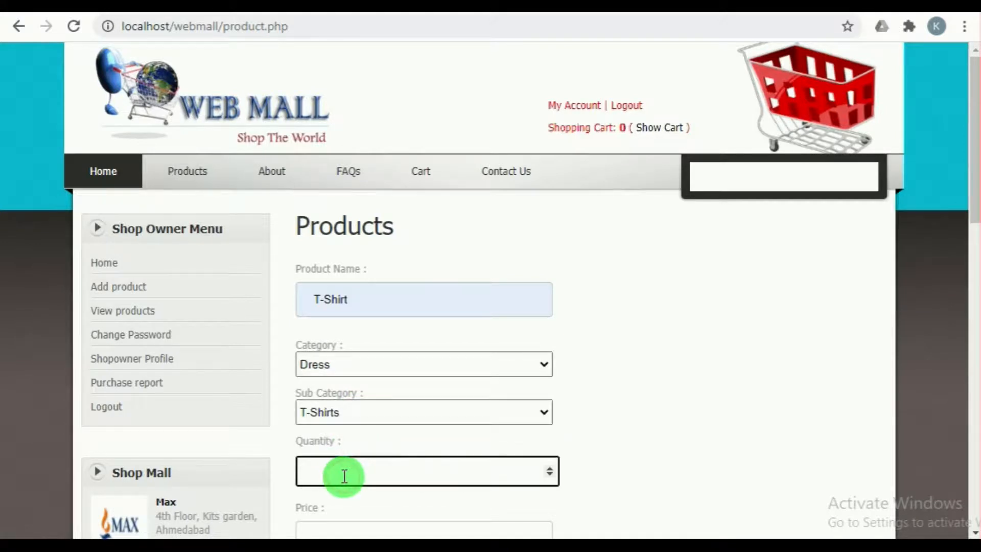
text(10)
scroll(344, 476, down, 2)
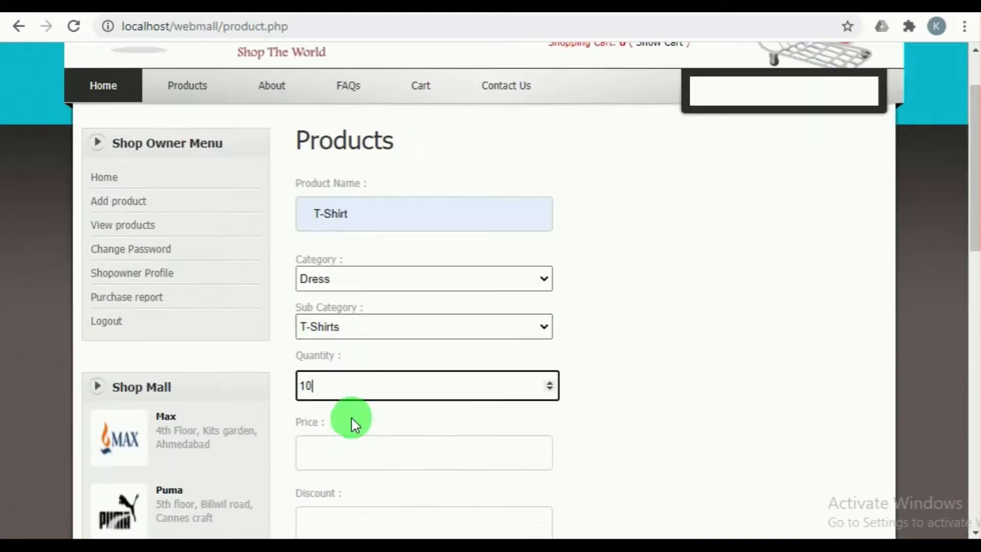
click(344, 456)
click(328, 353)
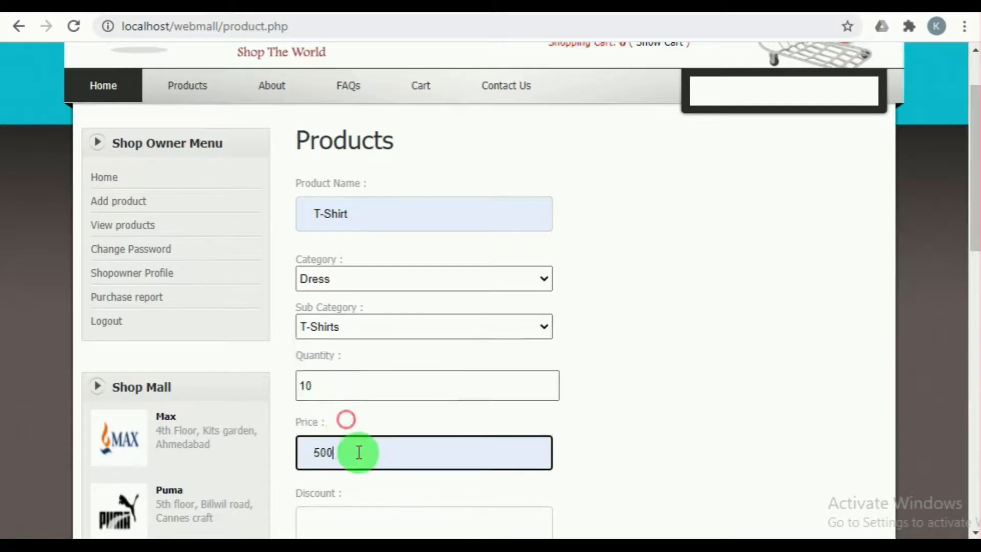
Step: Set the product's discount to 5 and its warranty to 3 months
scroll(358, 450, down, 2)
click(333, 357)
click(332, 423)
click(332, 428)
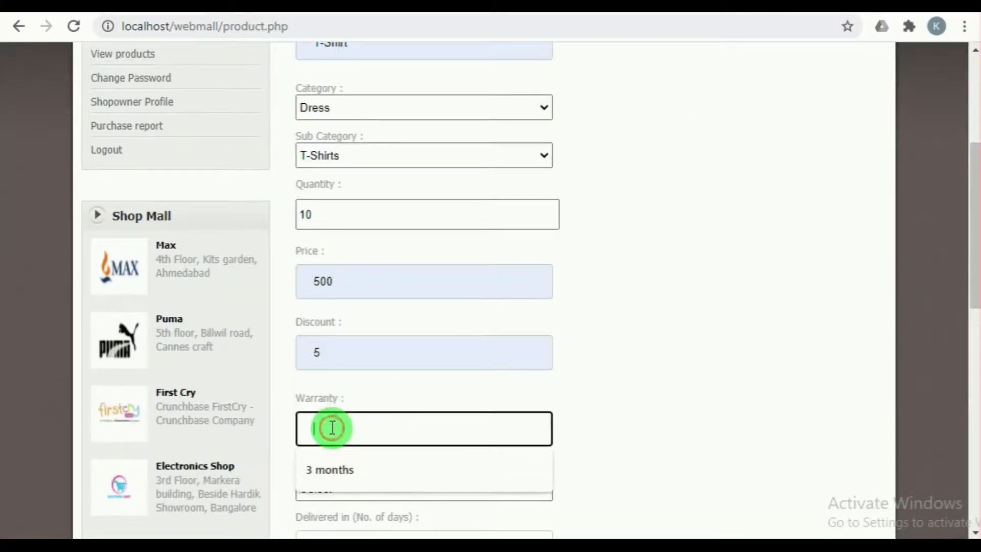
click(342, 468)
Step: Set the stock status to Available and the delivery time to 5 days
scroll(406, 407, down, 3)
click(377, 326)
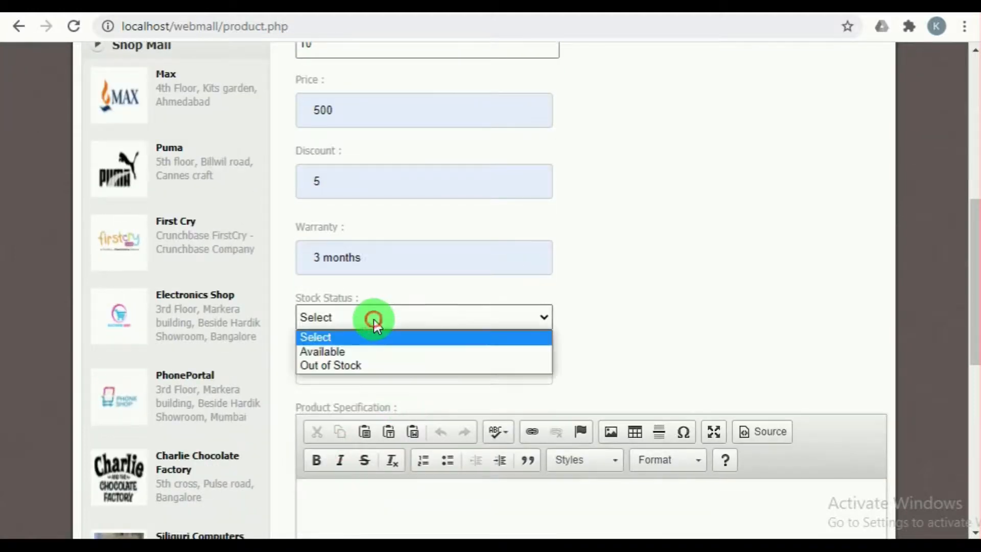
click(371, 352)
click(367, 369)
click(344, 408)
Step: Write the product specification as "Tshirts with different colors and size"
scroll(344, 409, down, 2)
click(372, 424)
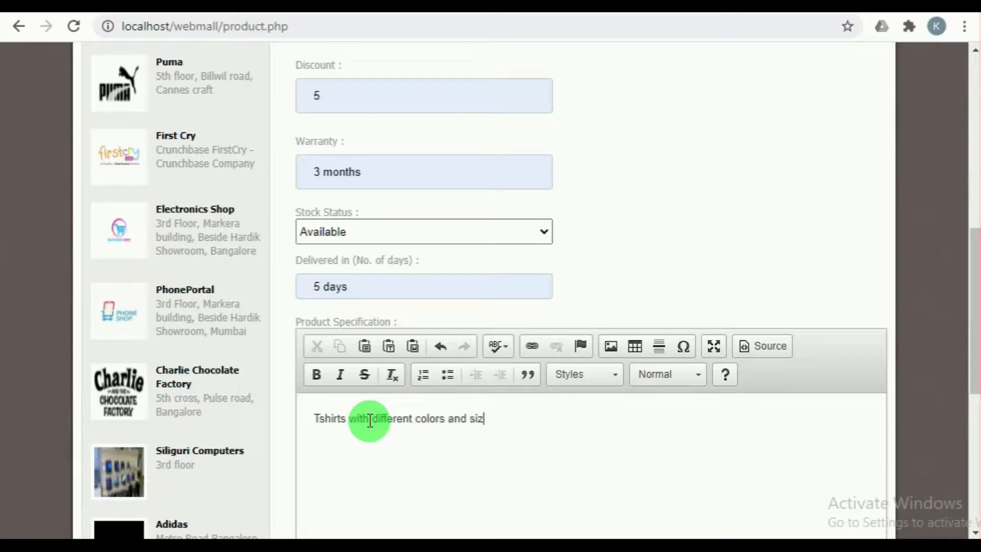
scroll(369, 418, down, 3)
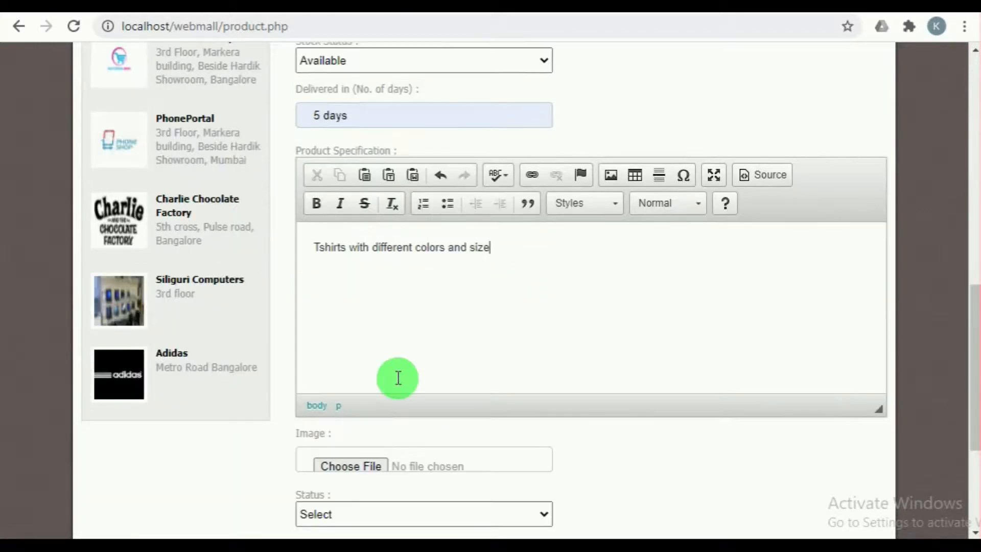
Step: Attach the green henley picture 9304tsx-henley-8-tsx-s-400x400-imadu99xezxewstt from the productimage folder as the product image
scroll(396, 376, down, 2)
click(348, 381)
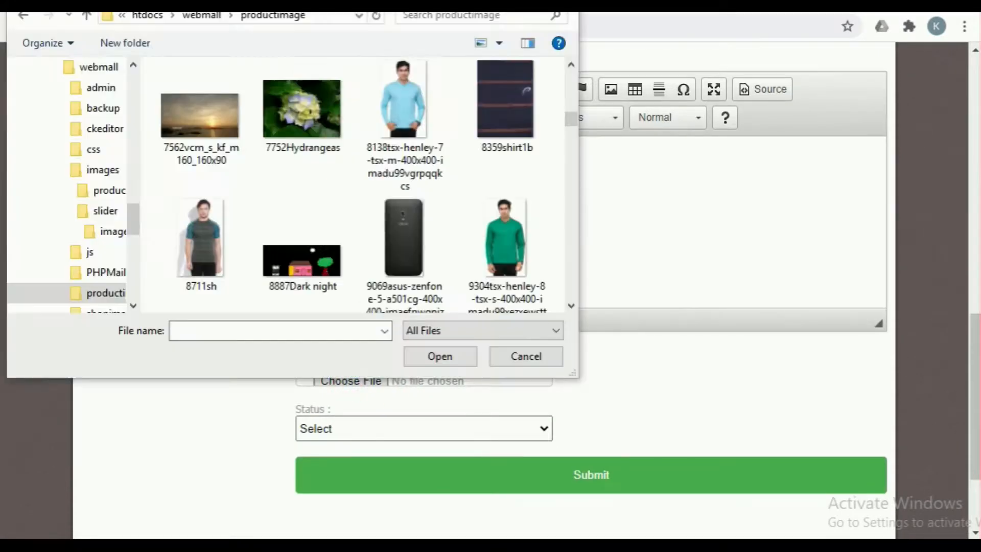
click(488, 221)
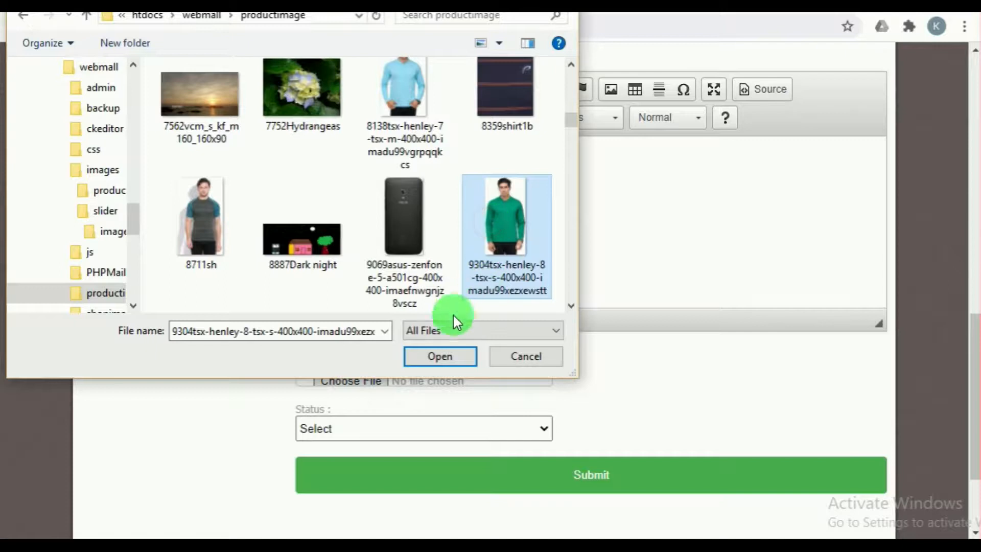
click(450, 357)
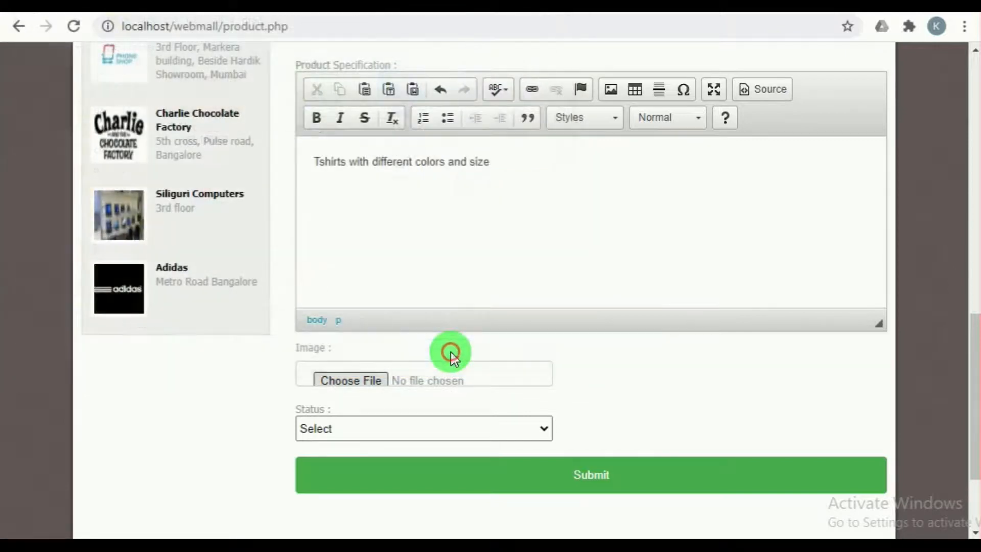
Step: Set the product's status to Active and submit the new product, acknowledging the confirmation
click(395, 428)
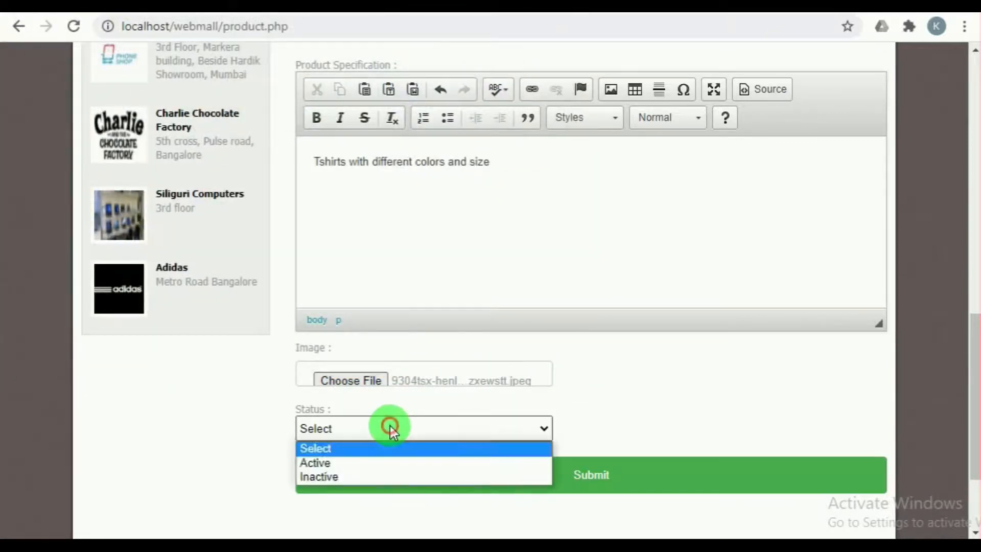
click(460, 462)
click(581, 470)
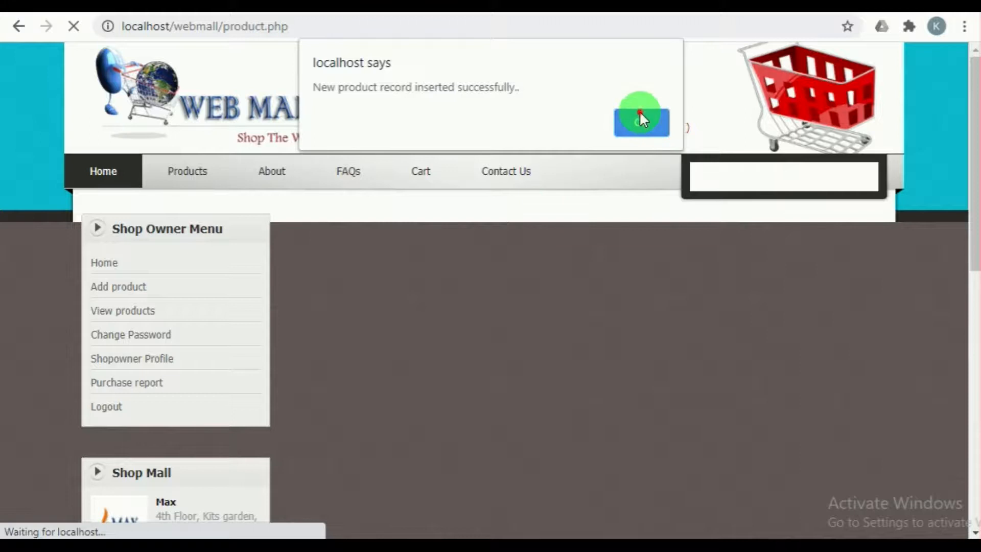
click(641, 122)
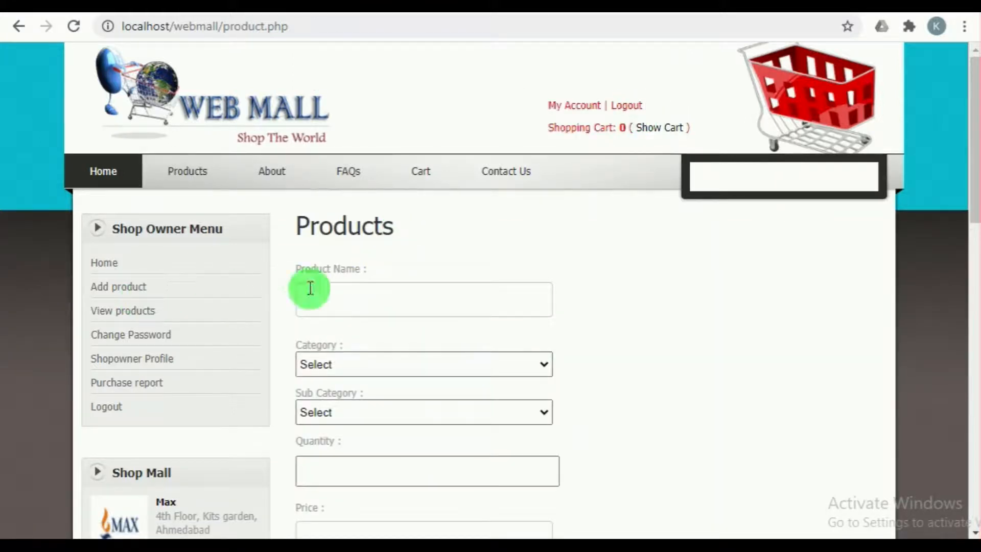
Step: Open the shop owner's product list and look across all columns of the T-Shirt record
click(106, 312)
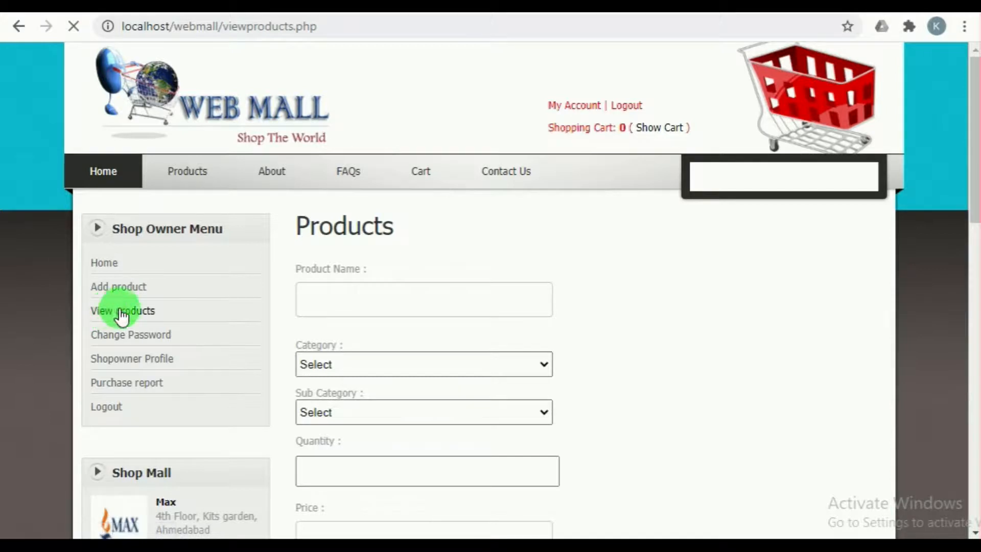
scroll(588, 434, down, 2)
scroll(588, 434, down, 2)
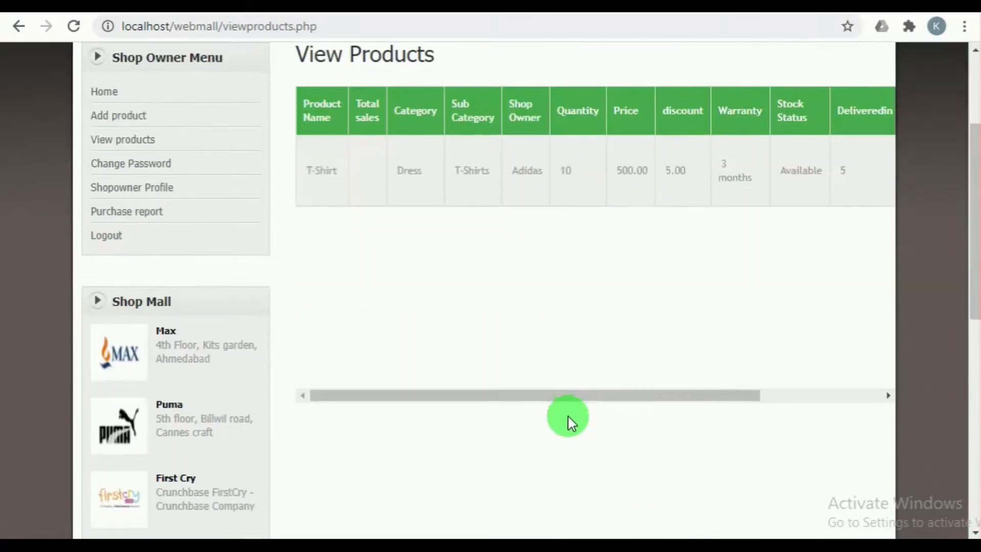
drag(563, 396, 690, 416)
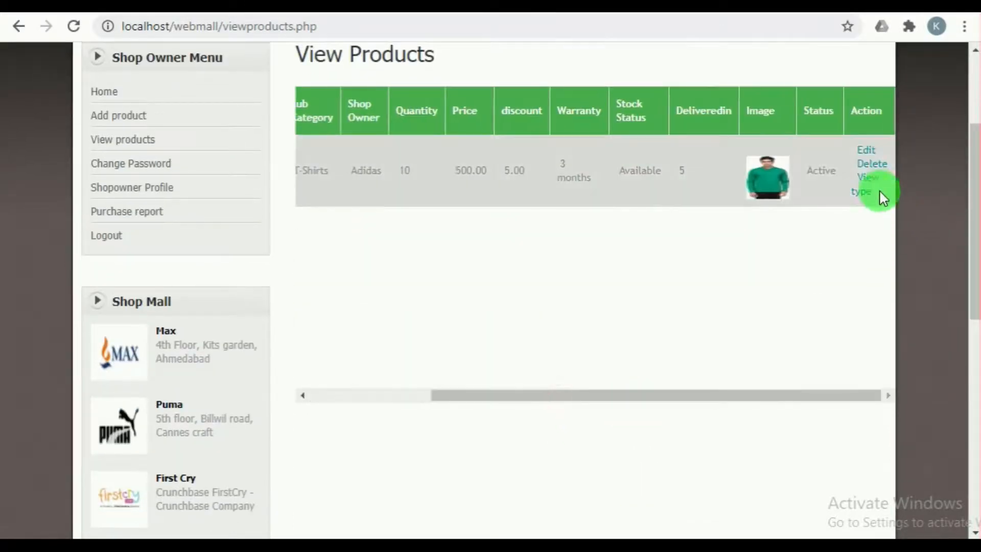
Step: Open the T-Shirt's type page, enter size XL and attach the light blue henley picture 8138tsx-henley-7 as its color
click(867, 185)
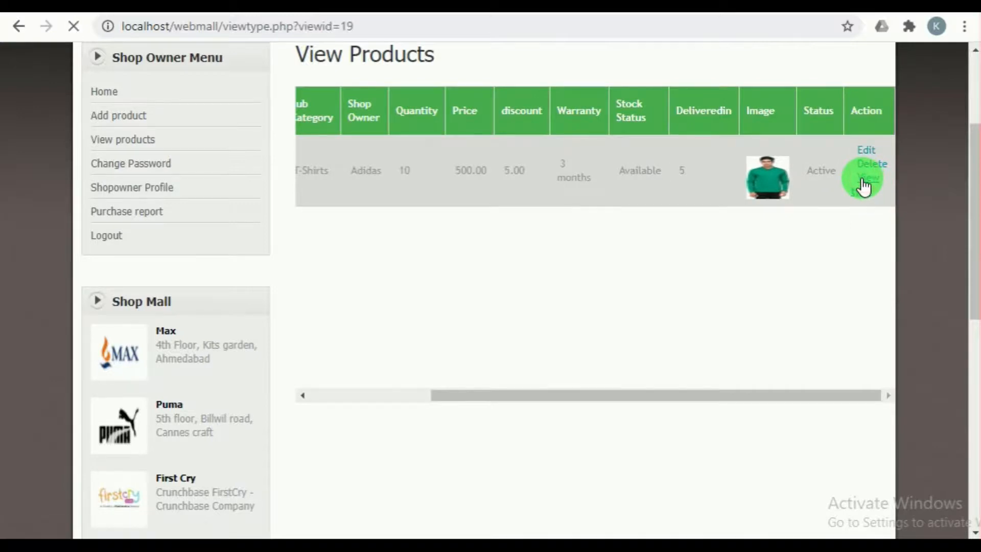
click(405, 299)
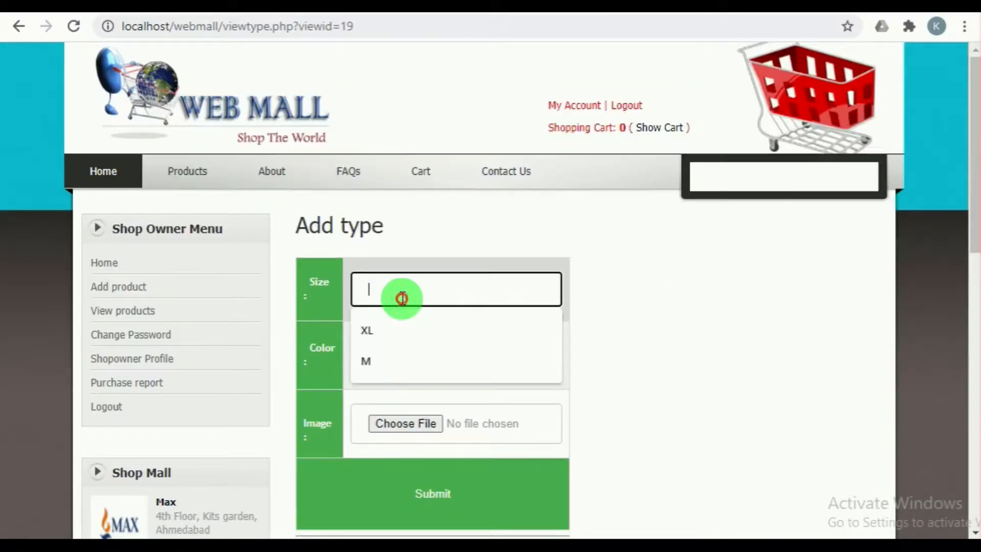
click(394, 327)
click(402, 354)
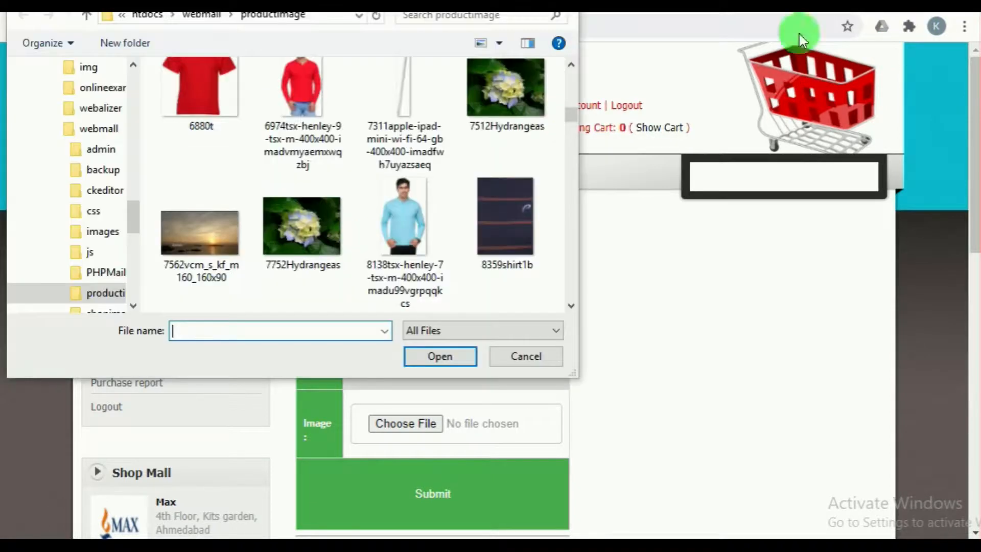
click(415, 245)
click(440, 356)
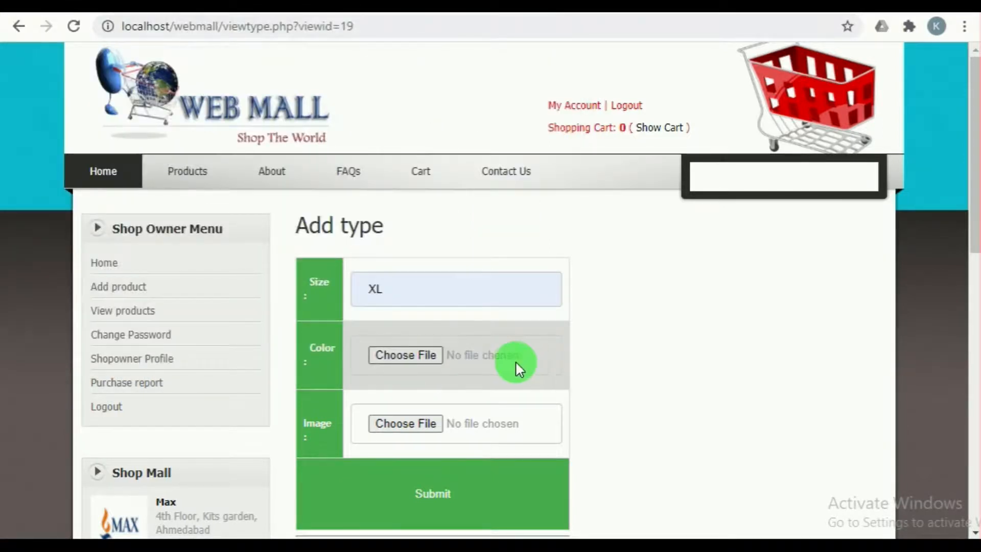
Step: Attach the light blue henley picture 8138tsx-henley-7 as the XL type's image and submit the type
scroll(506, 360, down, 2)
click(402, 334)
click(403, 339)
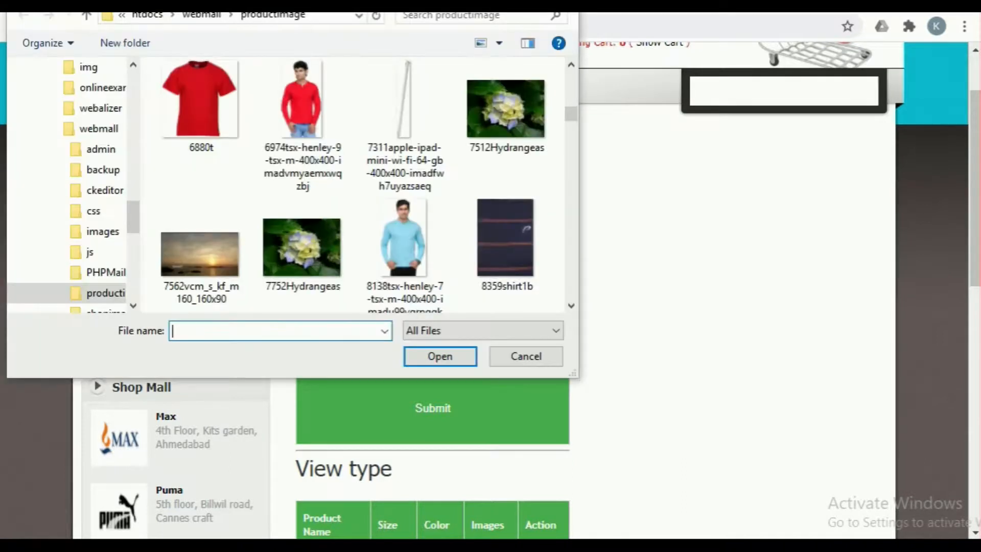
click(406, 215)
click(428, 349)
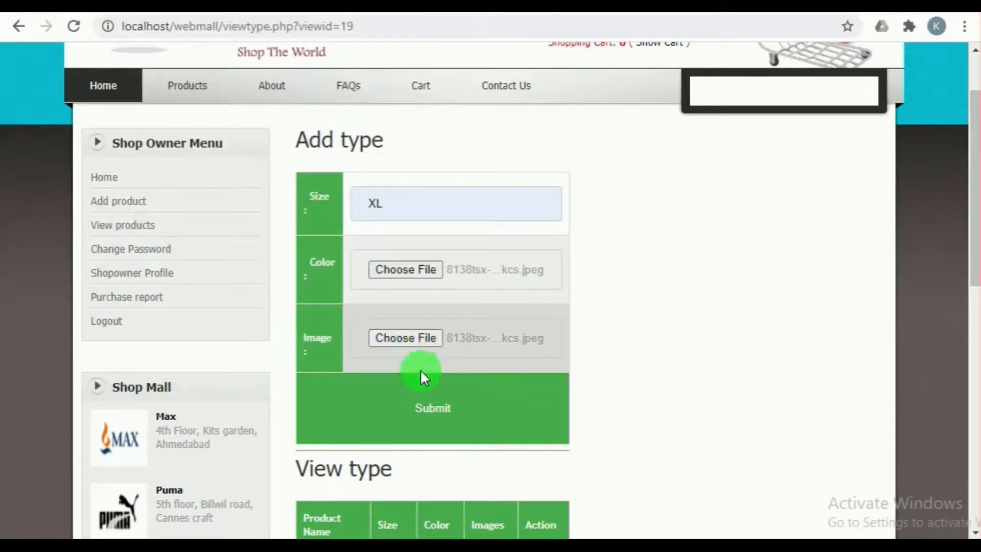
scroll(416, 373, down, 2)
click(433, 322)
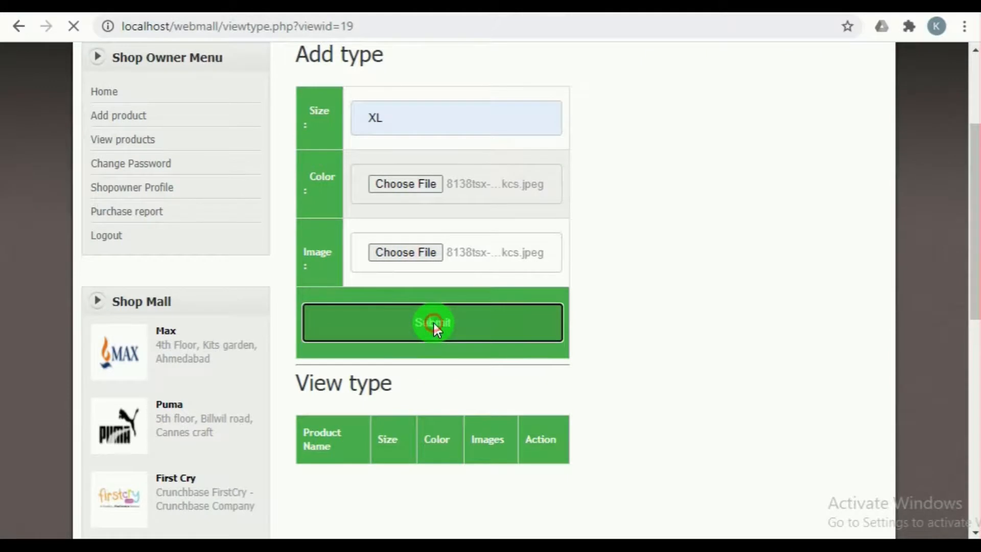
click(641, 125)
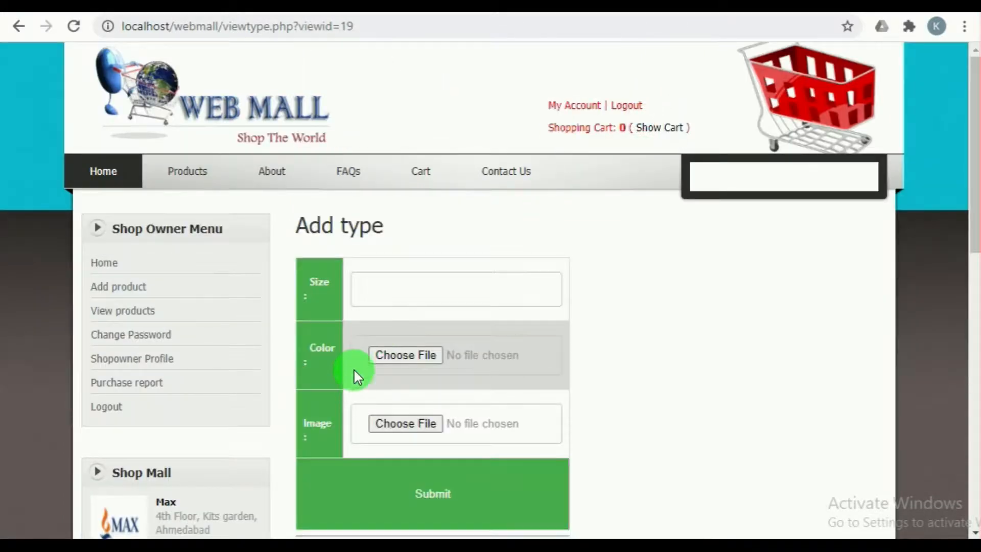
Step: Enter size M for another T-Shirt type and attach the red henley picture 6974tsx-henley-9 as its color
click(387, 281)
click(378, 354)
click(407, 357)
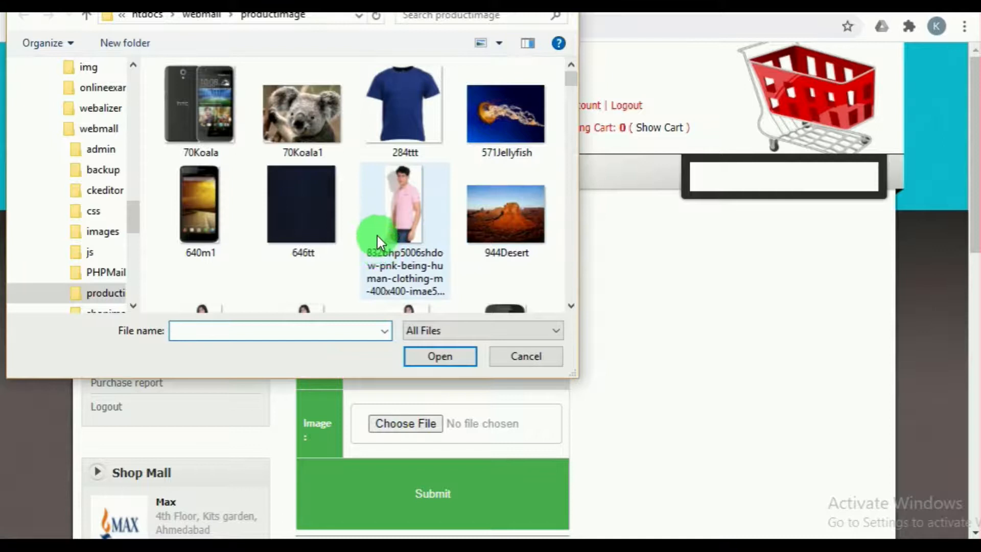
scroll(377, 235, down, 15)
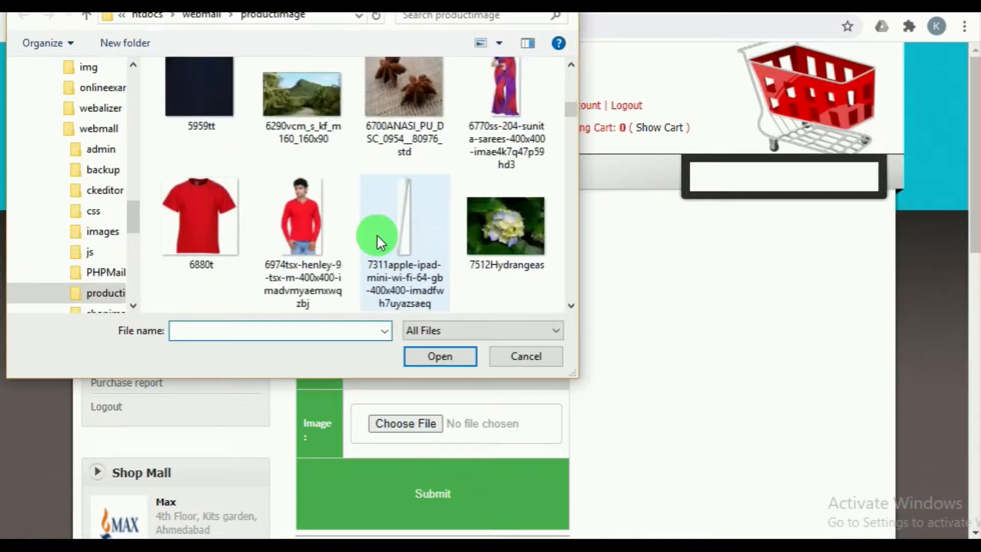
click(311, 216)
click(437, 355)
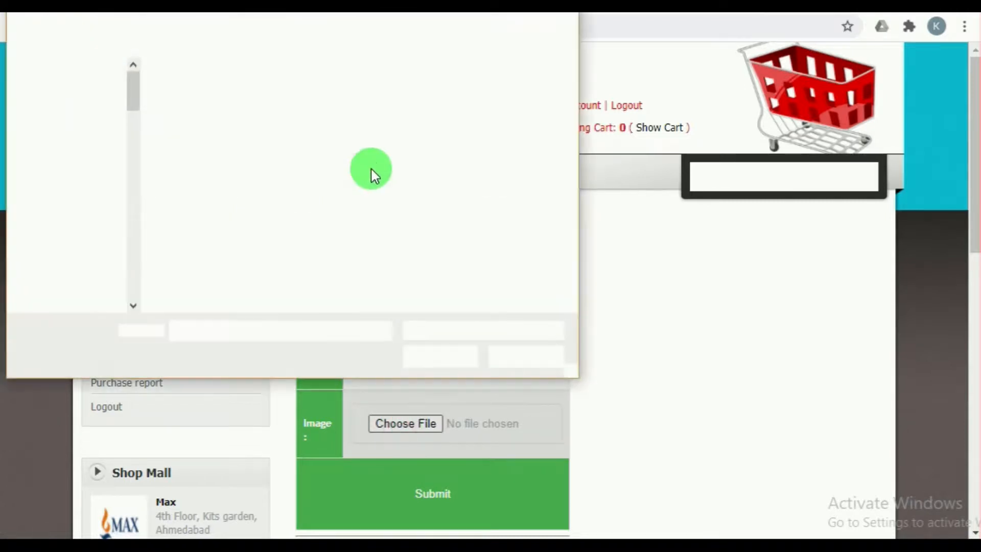
Step: Attach the red henley picture 6974tsx-henley-9 as the M type's image, submit the type and review the product's type list
scroll(385, 163, down, 3)
scroll(385, 164, down, 6)
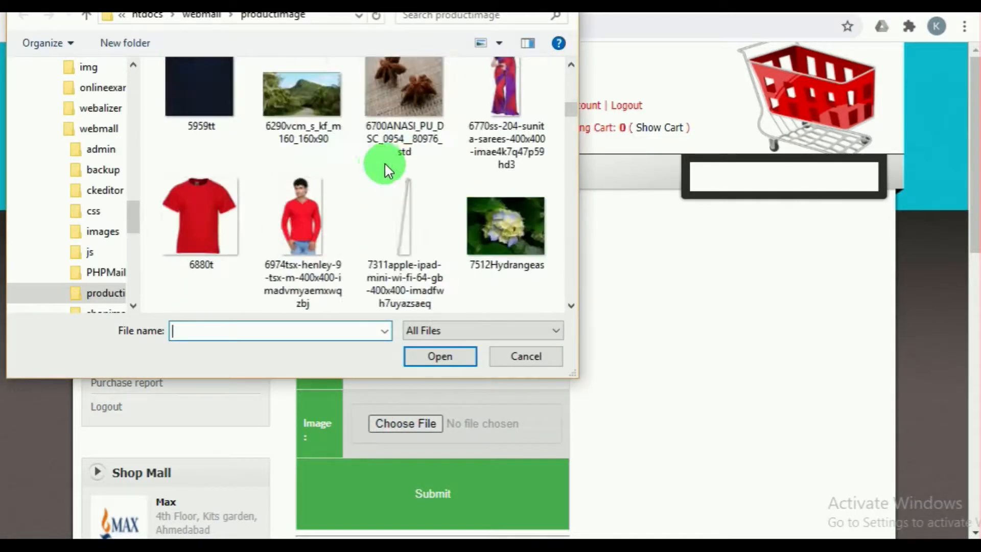
click(325, 188)
click(439, 357)
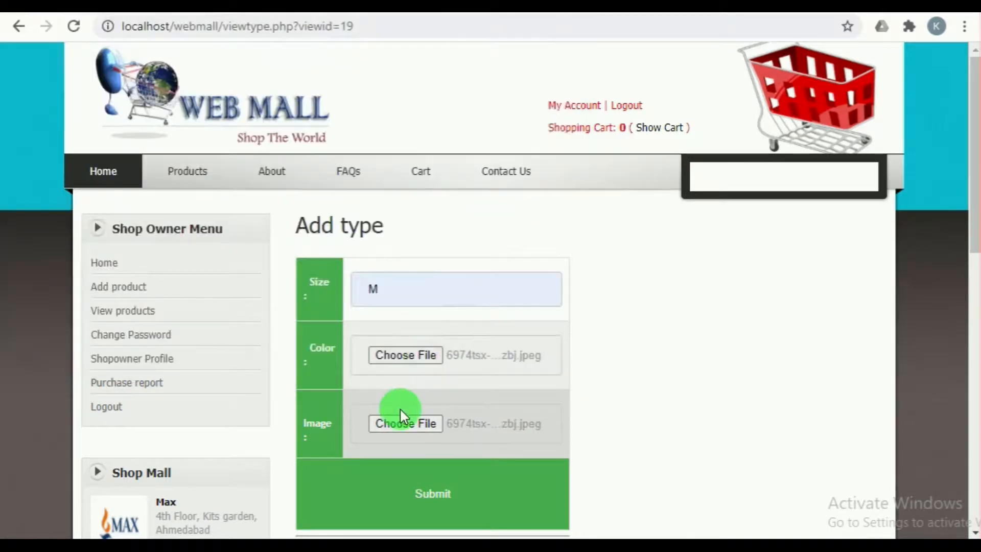
scroll(404, 408, down, 2)
click(422, 409)
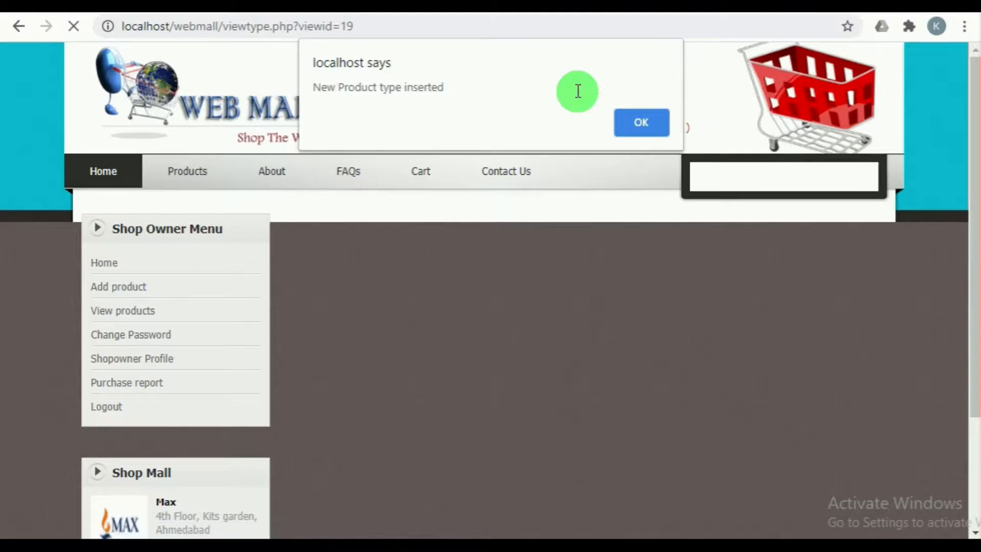
click(632, 128)
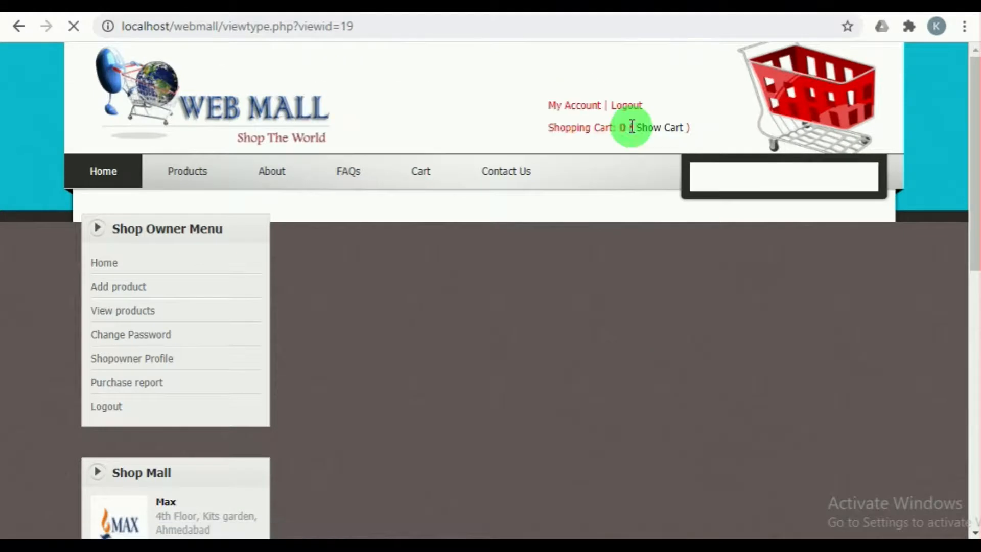
scroll(440, 378, down, 5)
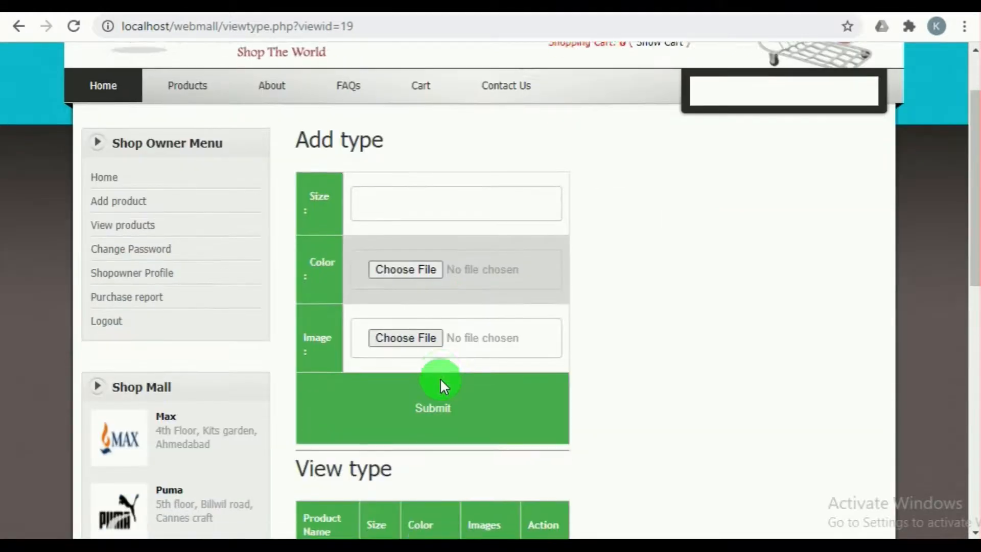
scroll(440, 379, down, 3)
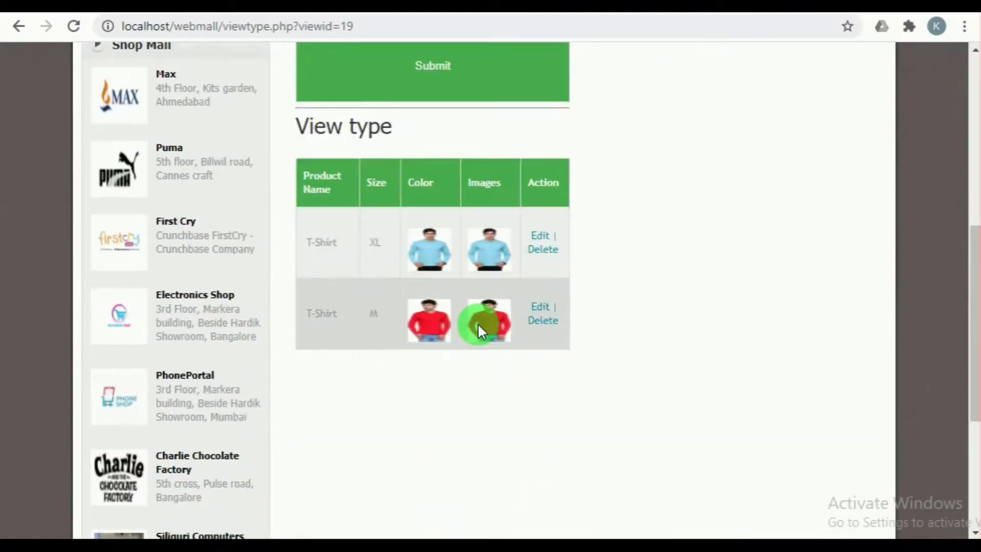
Step: Look over the product type form, then browse the public home page as a visitor
scroll(592, 339, up, 3)
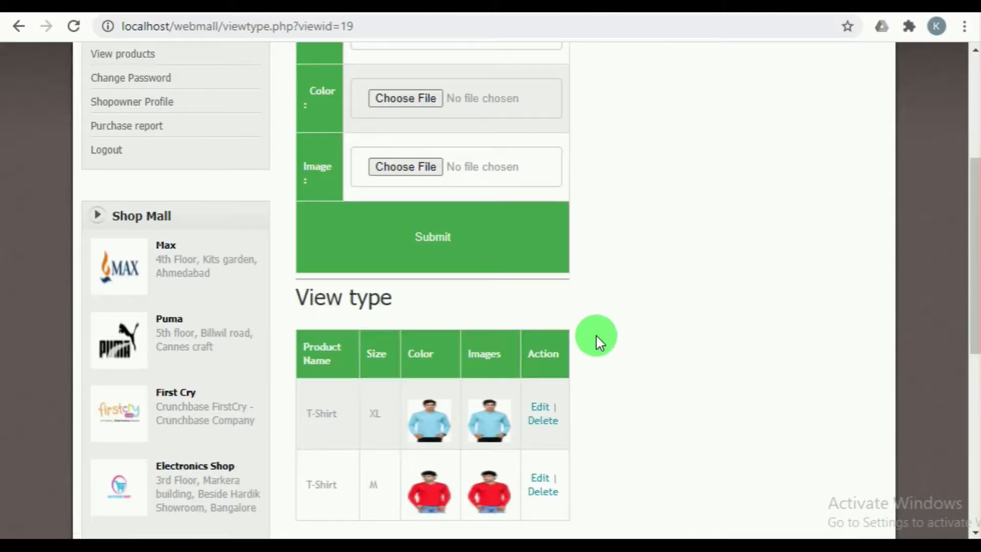
scroll(596, 335, up, 5)
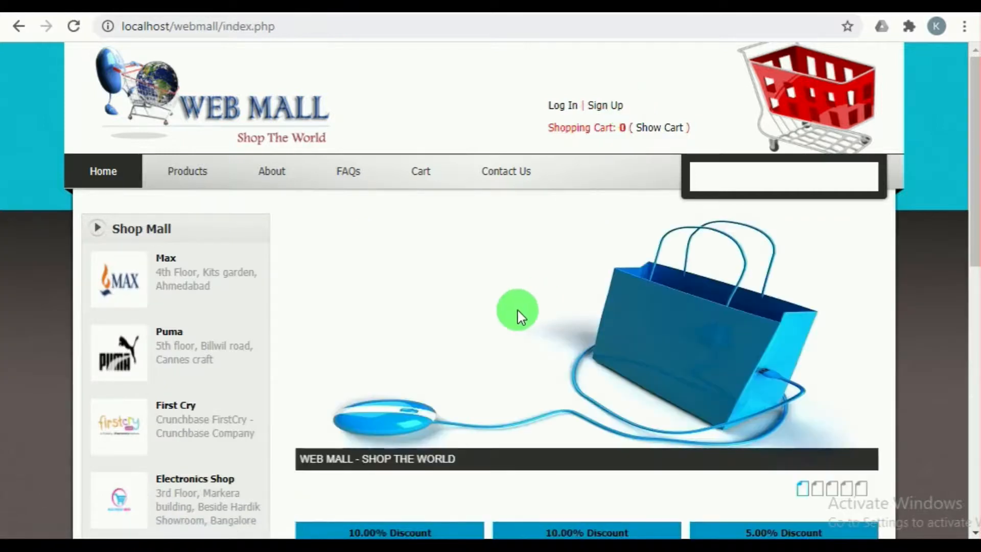
scroll(517, 312, down, 3)
scroll(517, 313, down, 8)
scroll(518, 312, up, 11)
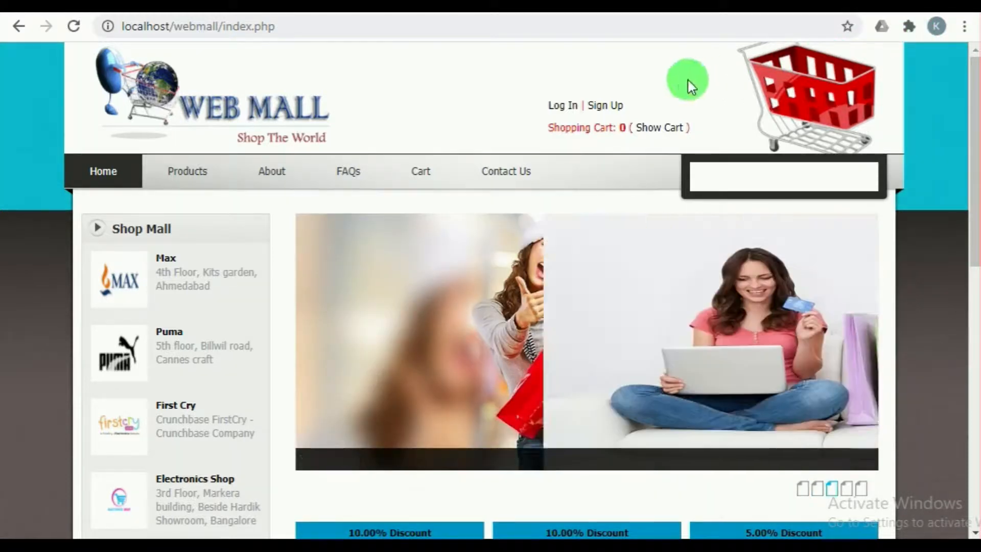
Step: Open the customer registration form and fill in the customer's first name, last name and e-mail from the saved form data
click(606, 107)
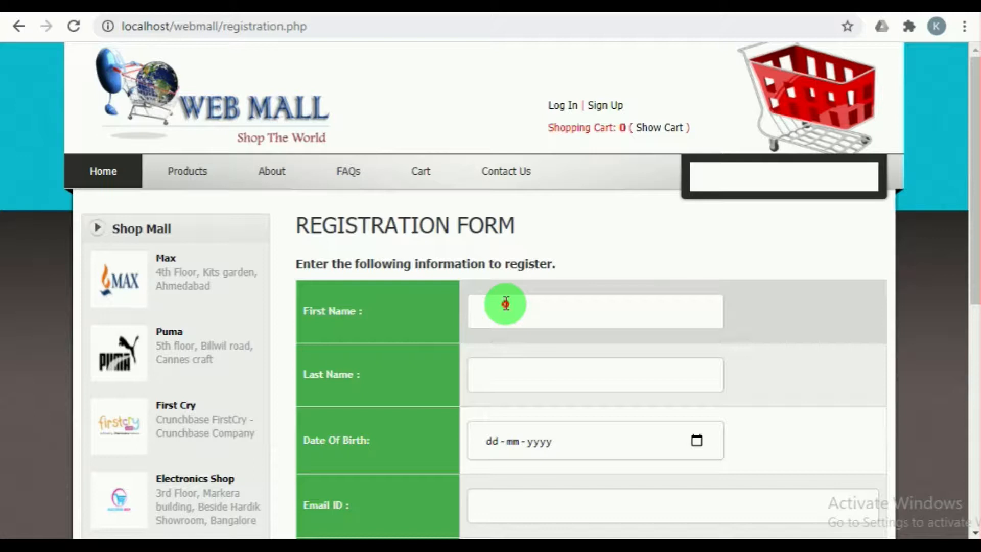
click(506, 304)
click(506, 353)
scroll(591, 281, down, 3)
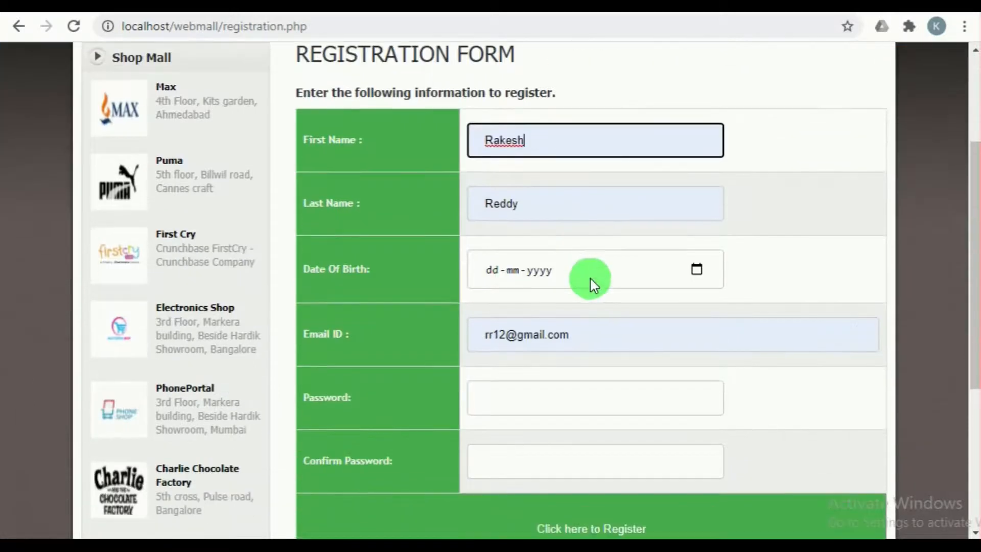
Step: Choose the customer's date of birth in the registration form
click(697, 269)
click(526, 308)
scroll(521, 378, up, 5)
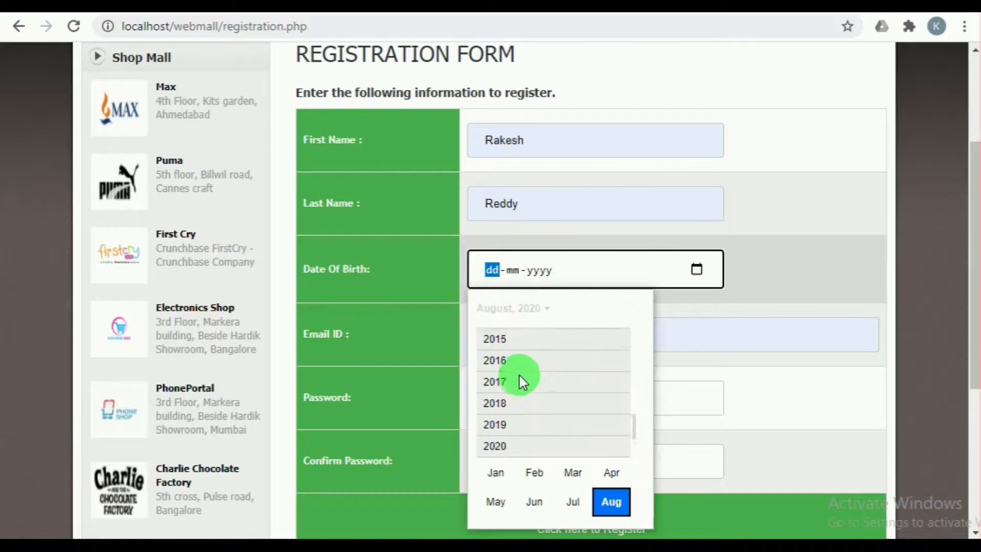
scroll(520, 378, up, 5)
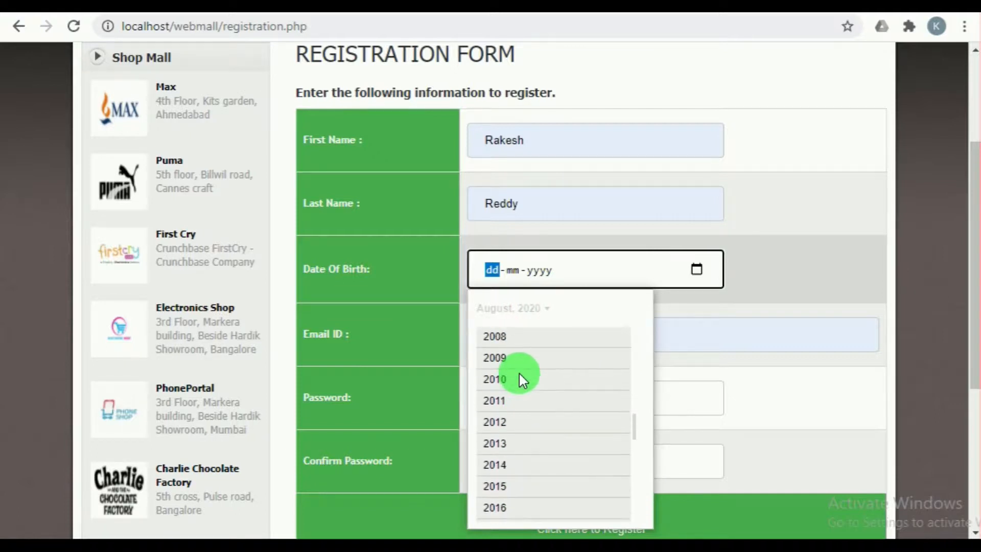
scroll(519, 374, up, 4)
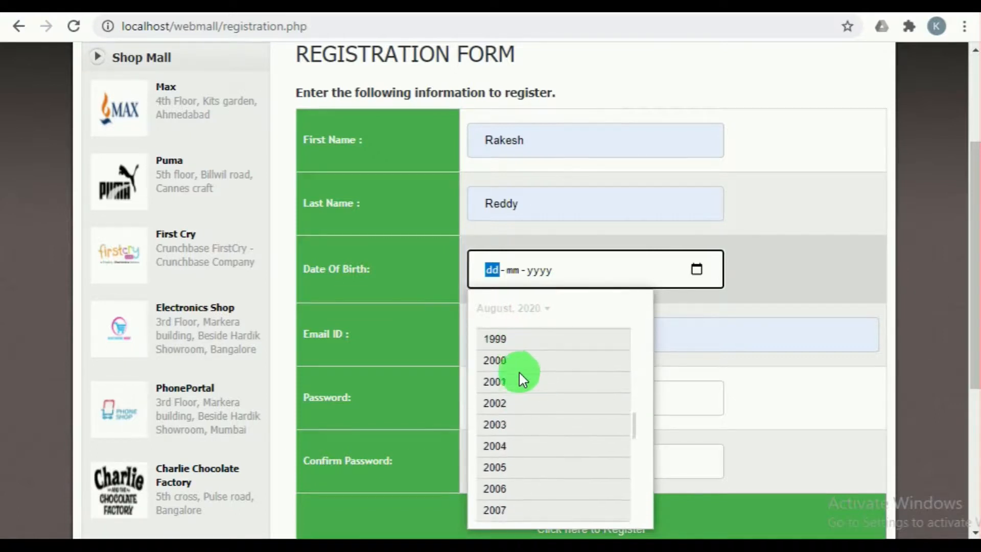
click(488, 342)
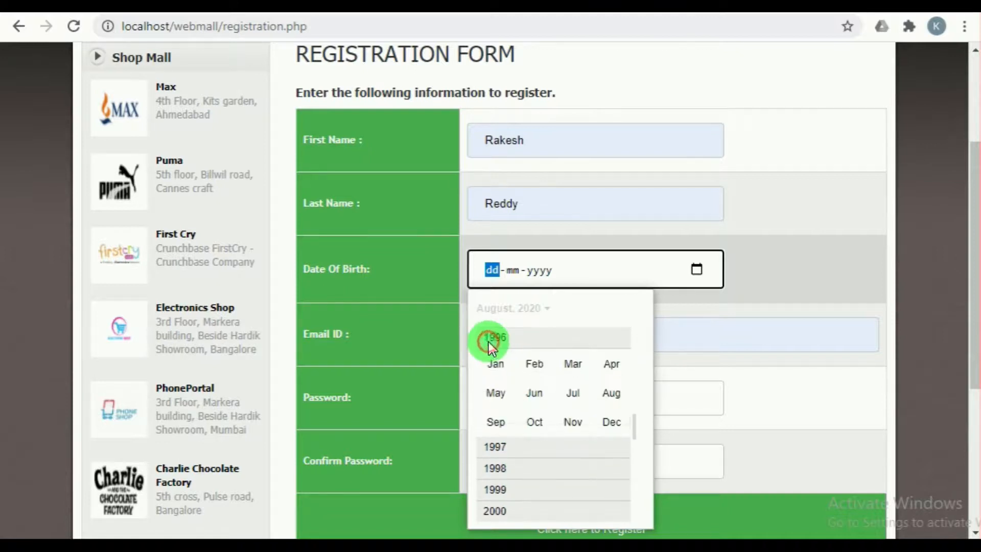
click(531, 387)
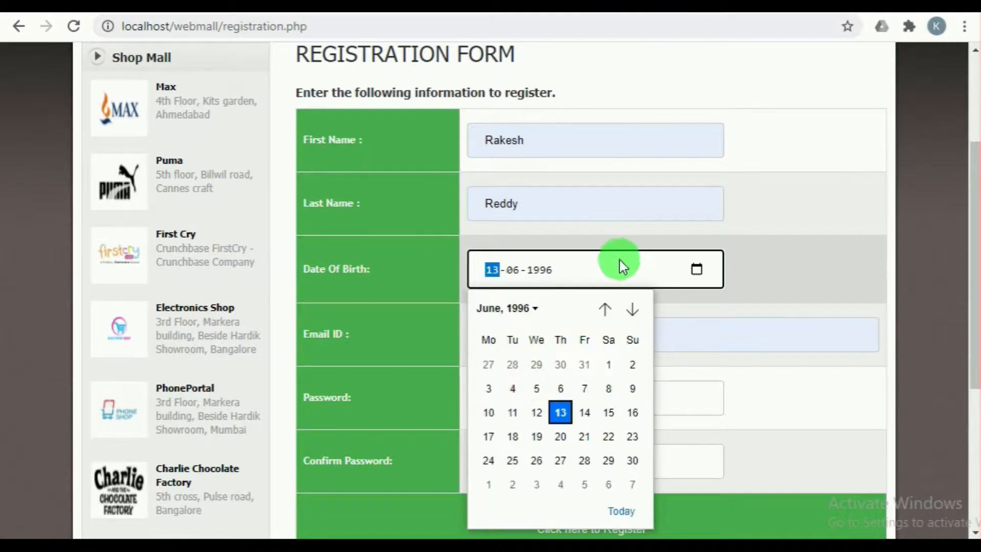
click(733, 303)
Step: Enter and confirm the new customer's account password and submit the registration
scroll(639, 325, down, 2)
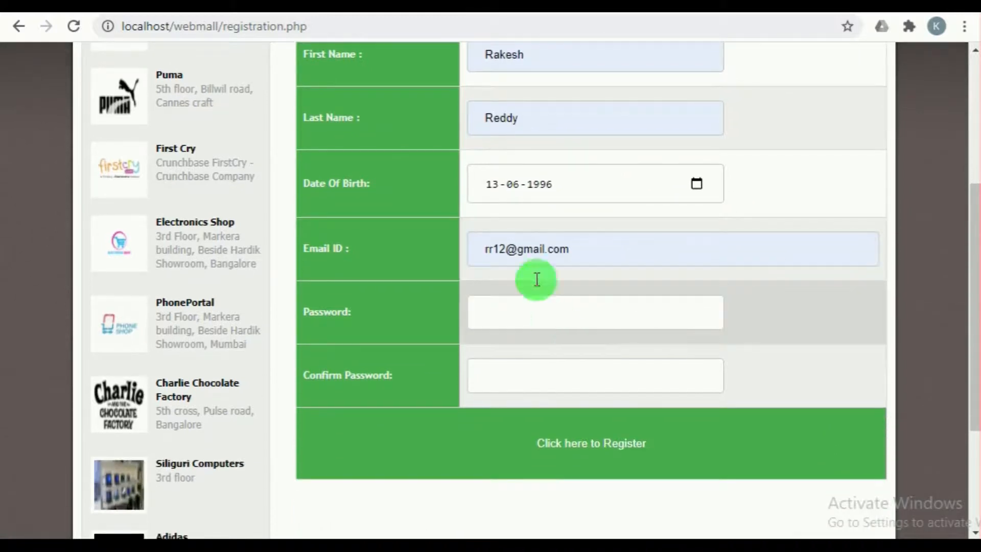
double_click(525, 244)
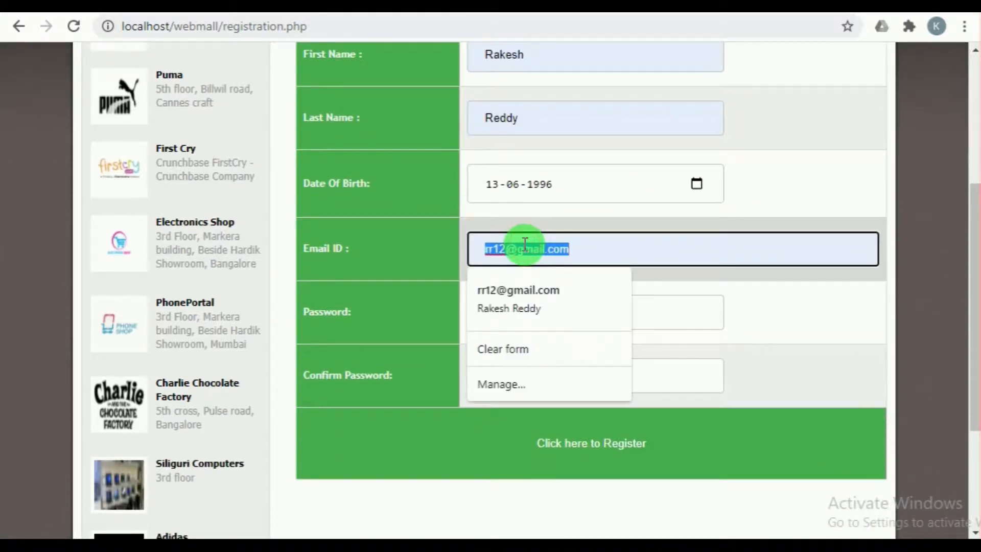
click(666, 320)
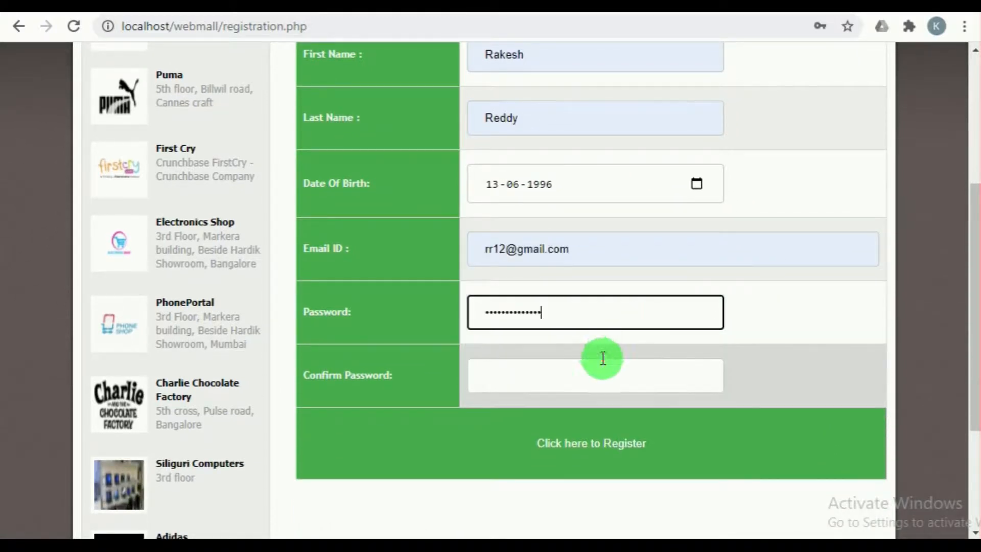
click(602, 360)
click(572, 444)
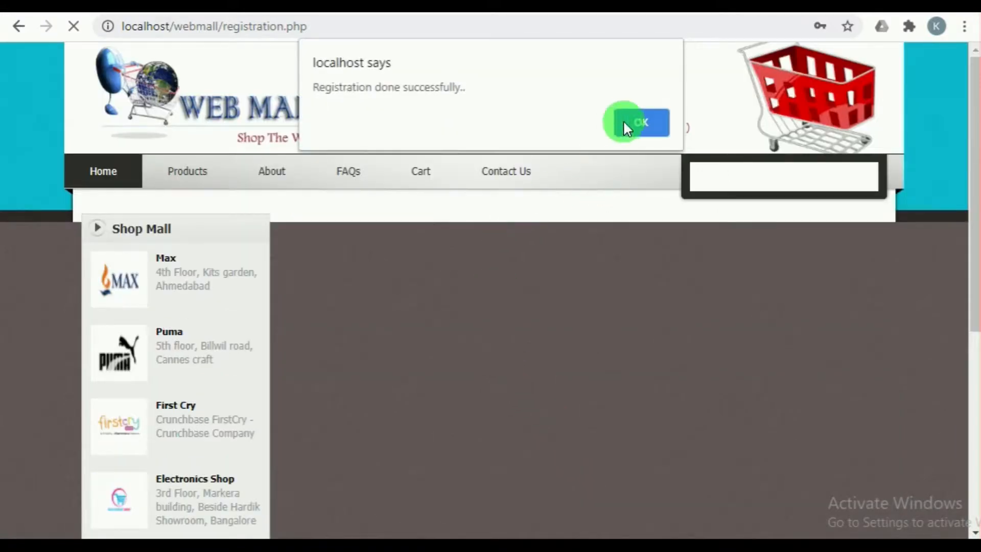
click(626, 124)
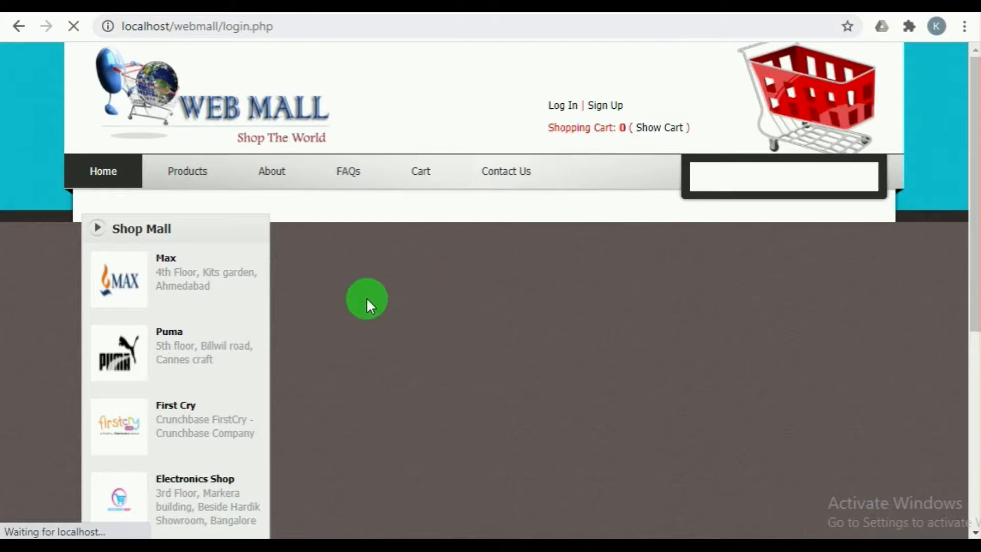
Step: Log in to the customer account with the registered e-mail and the account password
scroll(397, 308, down, 3)
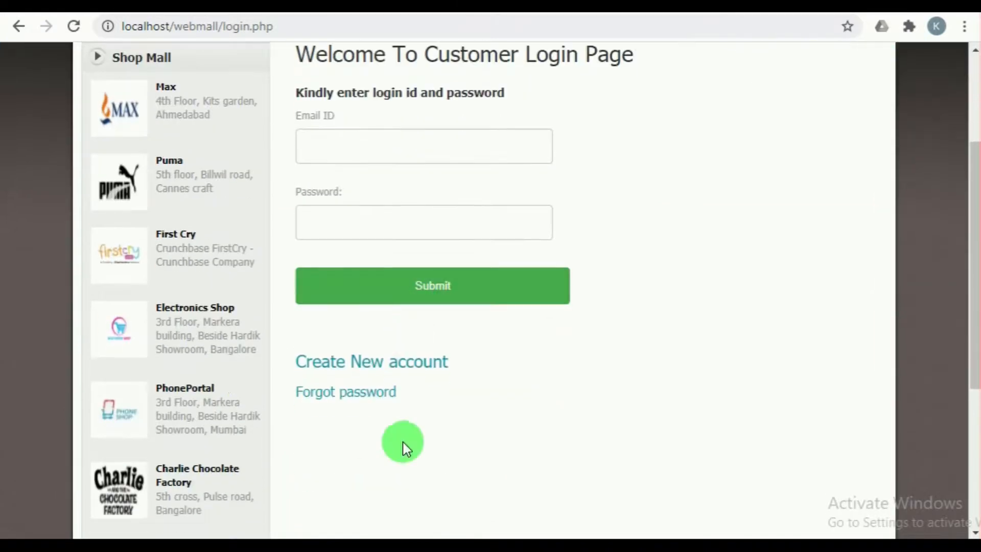
scroll(357, 332, up, 3)
click(328, 317)
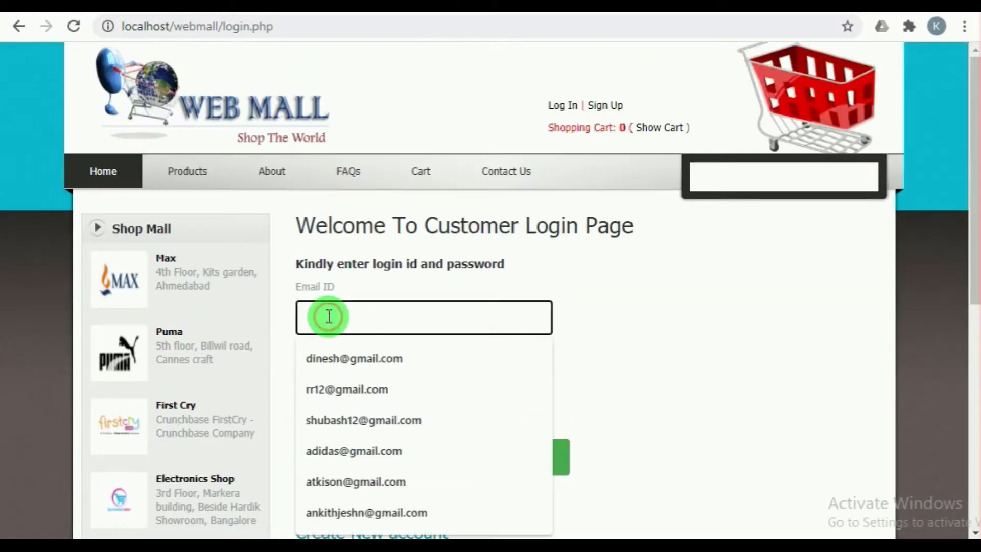
click(333, 389)
triple_click(339, 323)
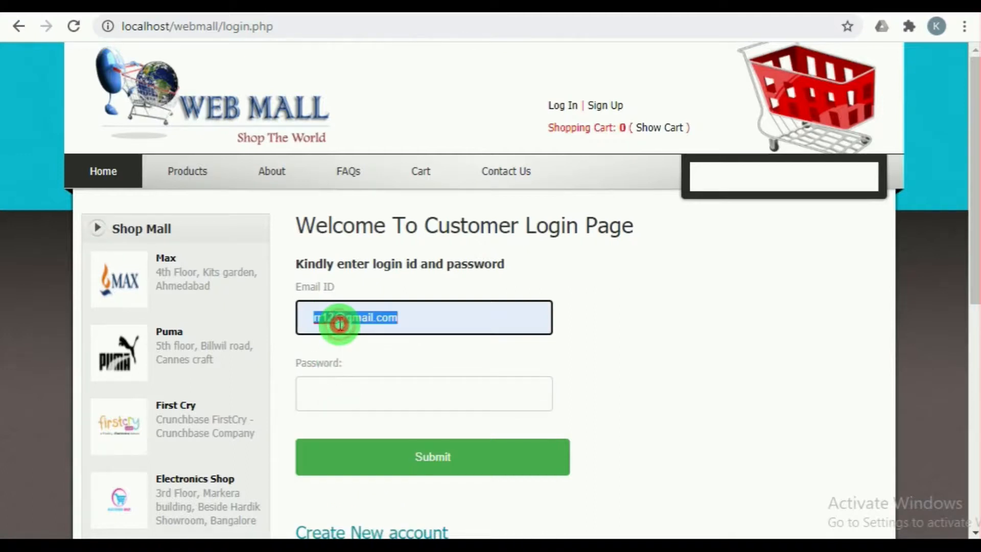
click(367, 381)
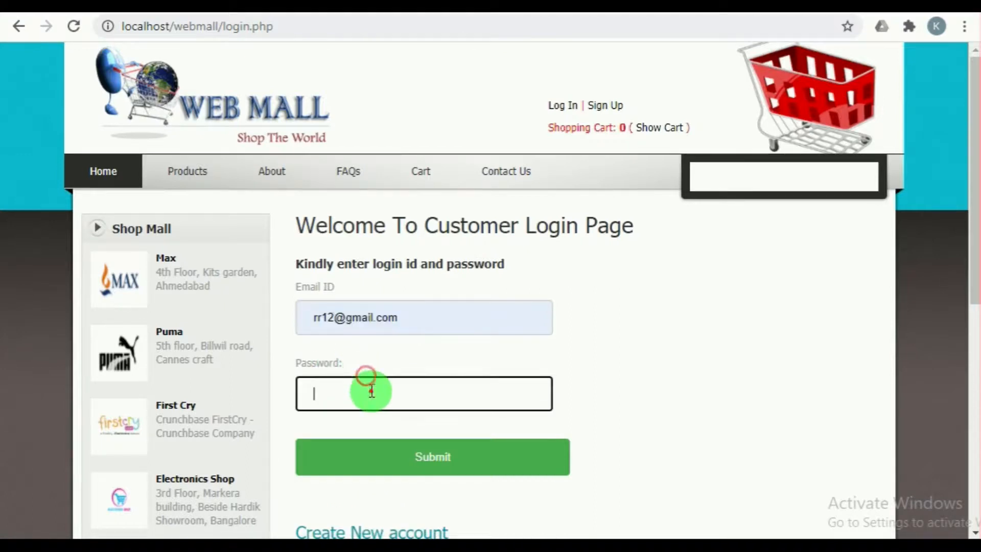
key(ctrl+v)
click(446, 455)
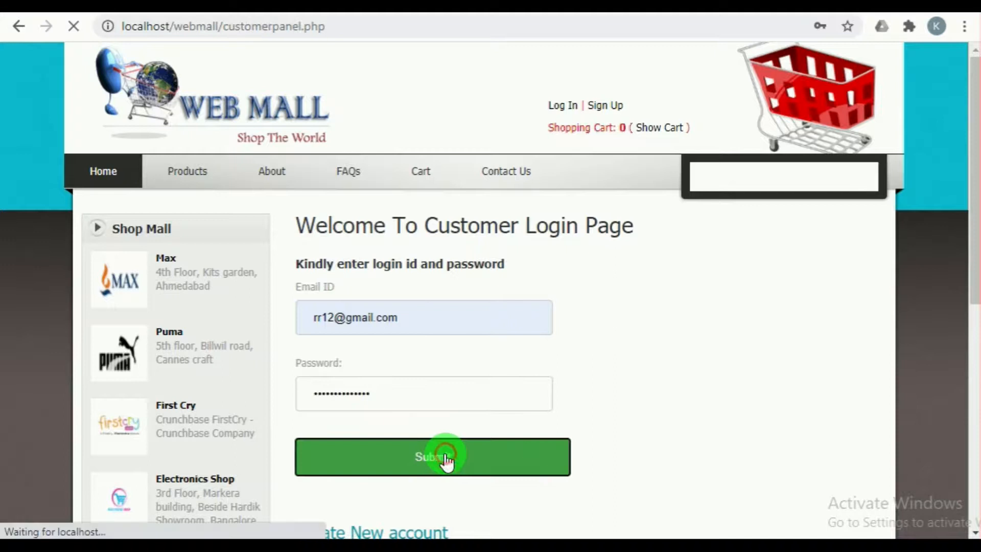
Step: Look through the customer panel and the customer's profile form
scroll(352, 342, down, 2)
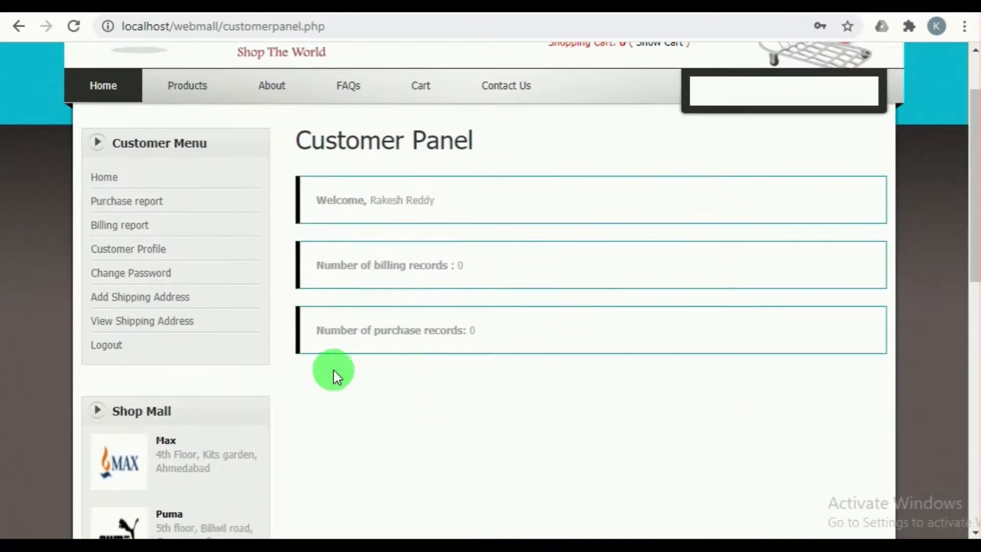
scroll(400, 365, down, 2)
scroll(401, 363, up, 4)
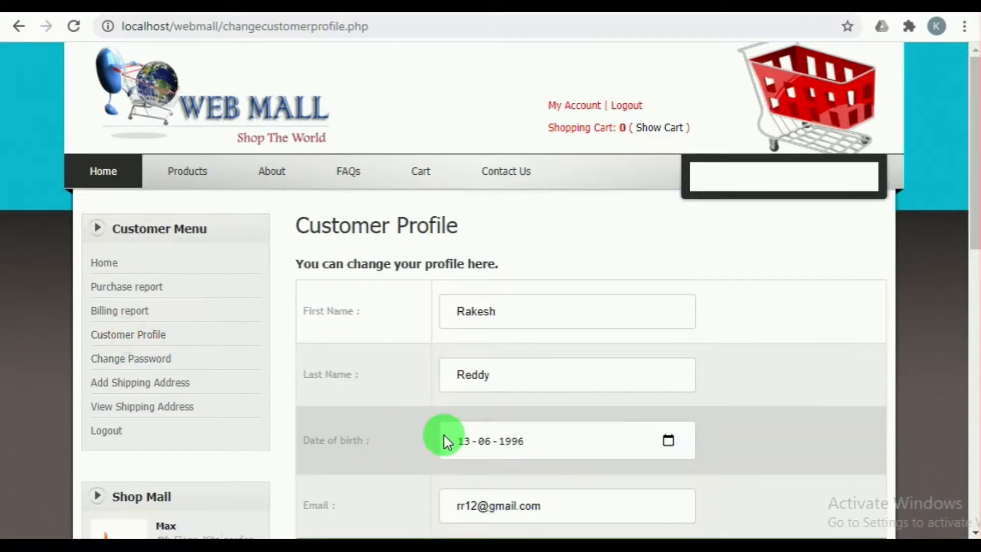
scroll(444, 440, down, 3)
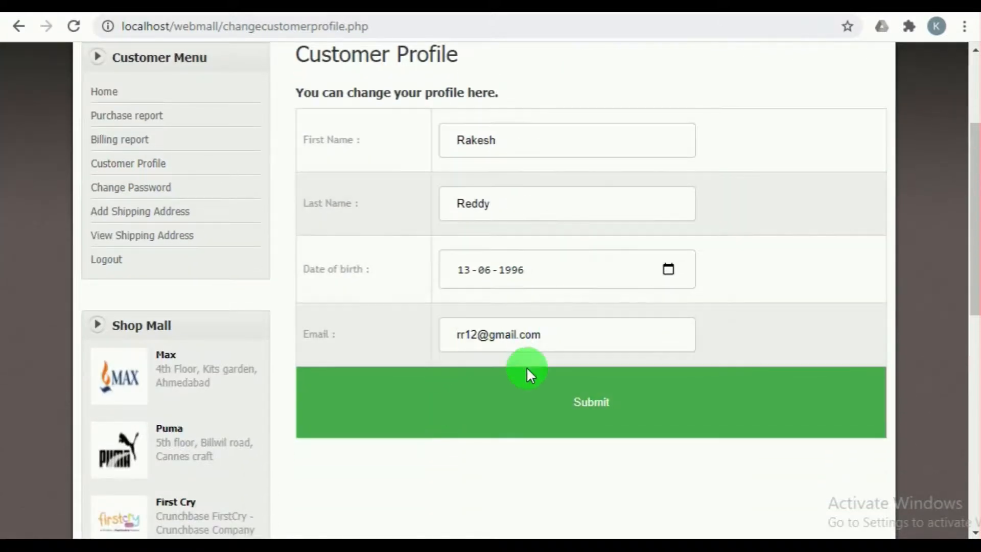
Step: Open the customer's Change Password page and look over its fields
click(138, 190)
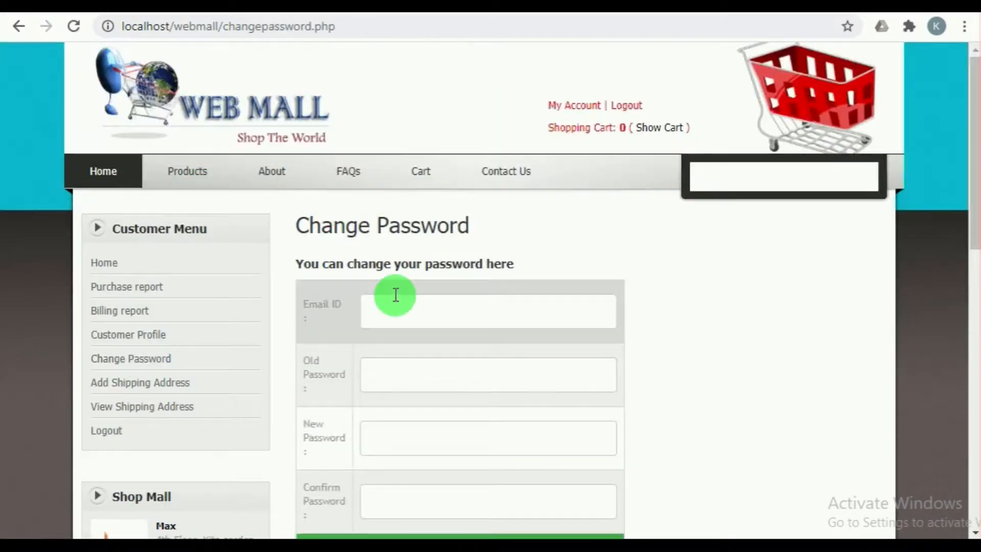
scroll(396, 295, down, 4)
scroll(405, 445, up, 4)
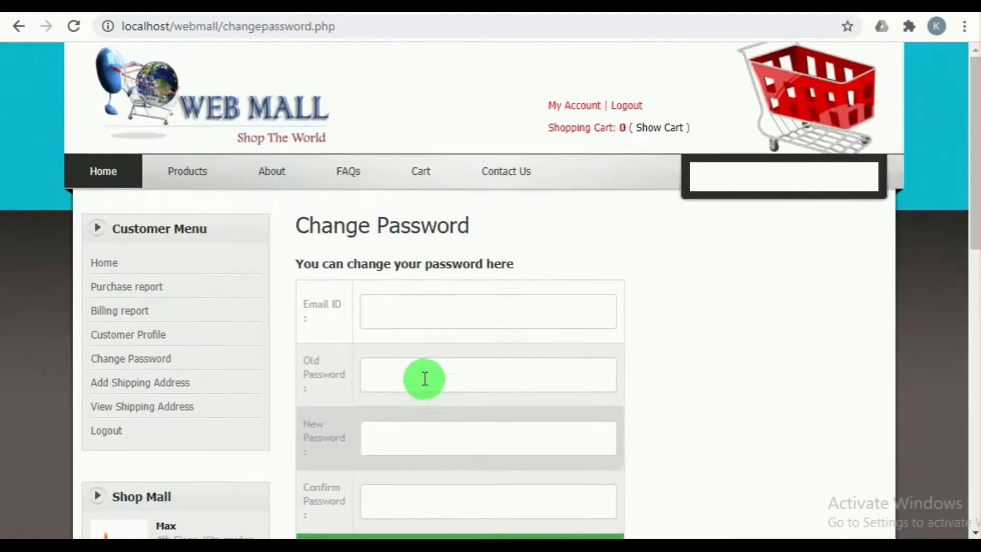
scroll(423, 373, down, 4)
scroll(422, 372, up, 4)
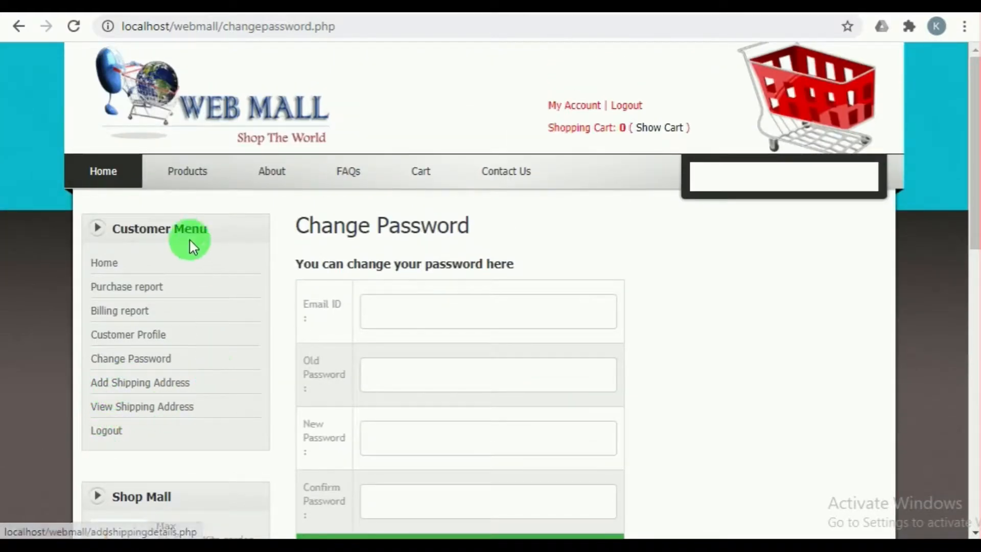
Step: Check the product categories and browse the full product list as the customer
mouse_move(200, 185)
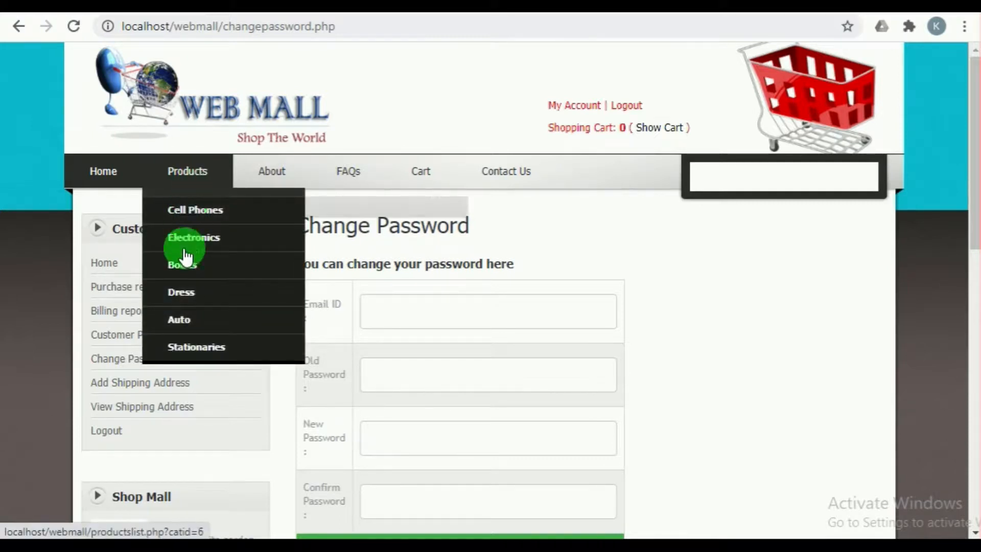
click(185, 176)
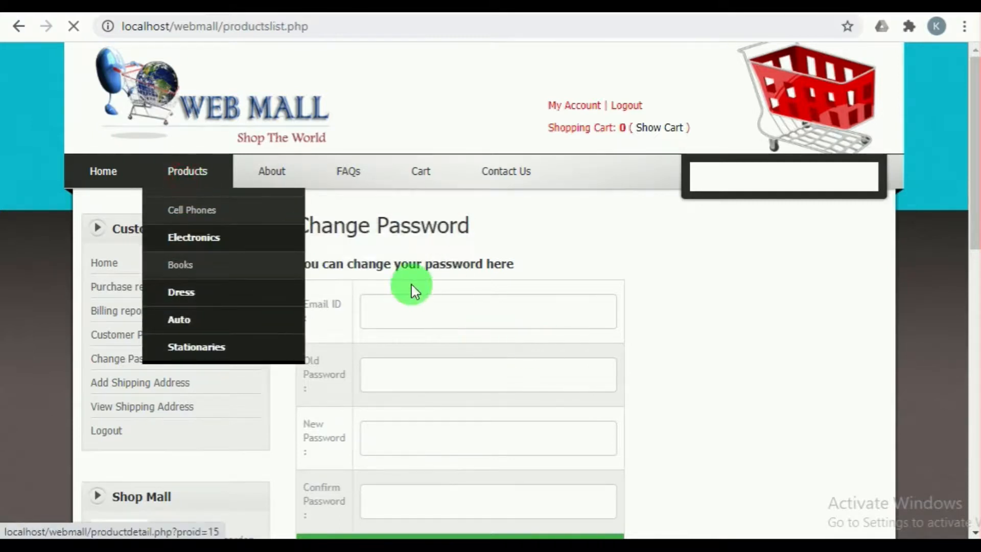
scroll(449, 351, down, 3)
scroll(606, 377, down, 3)
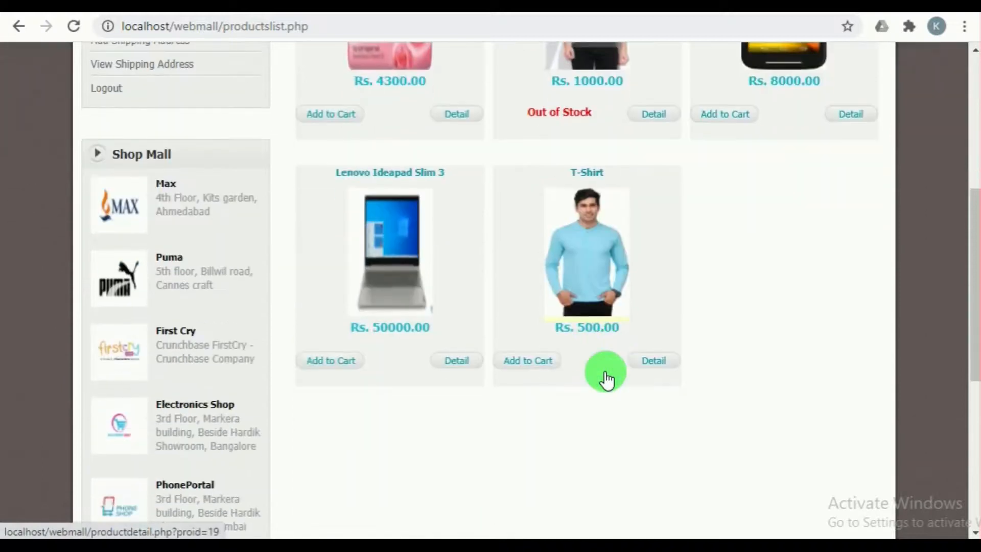
scroll(607, 377, up, 6)
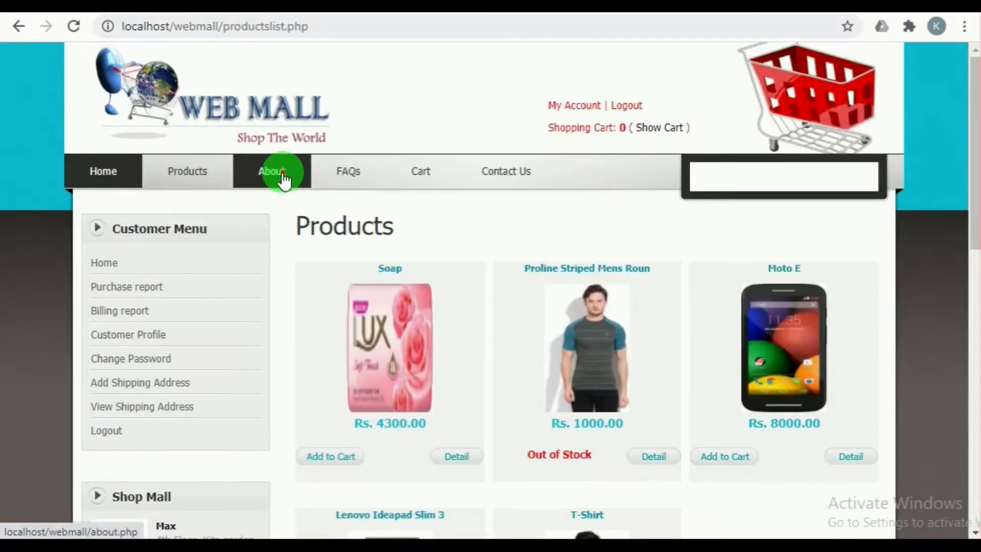
Step: Read through the About page and the FAQs page
scroll(450, 307, down, 6)
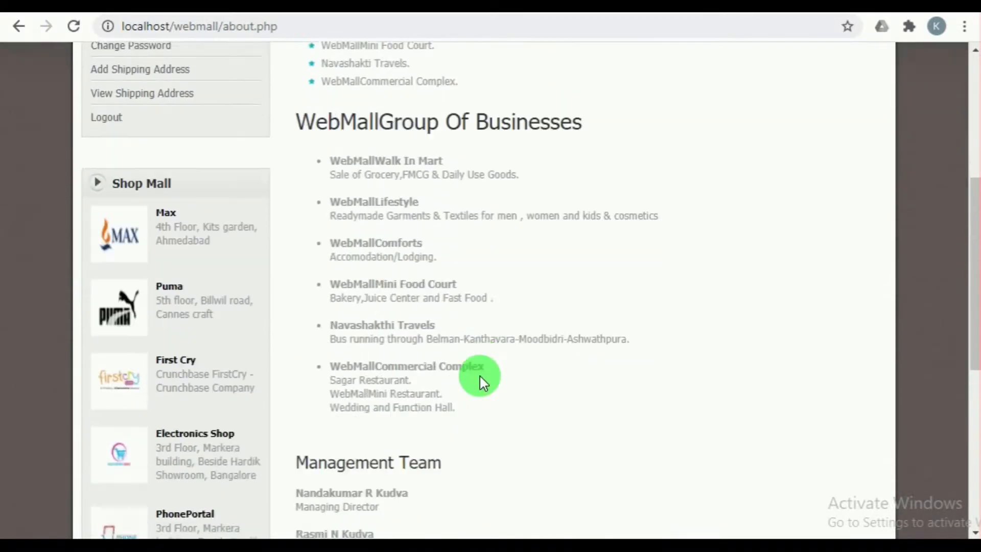
scroll(483, 382, up, 1)
scroll(480, 379, up, 5)
click(369, 176)
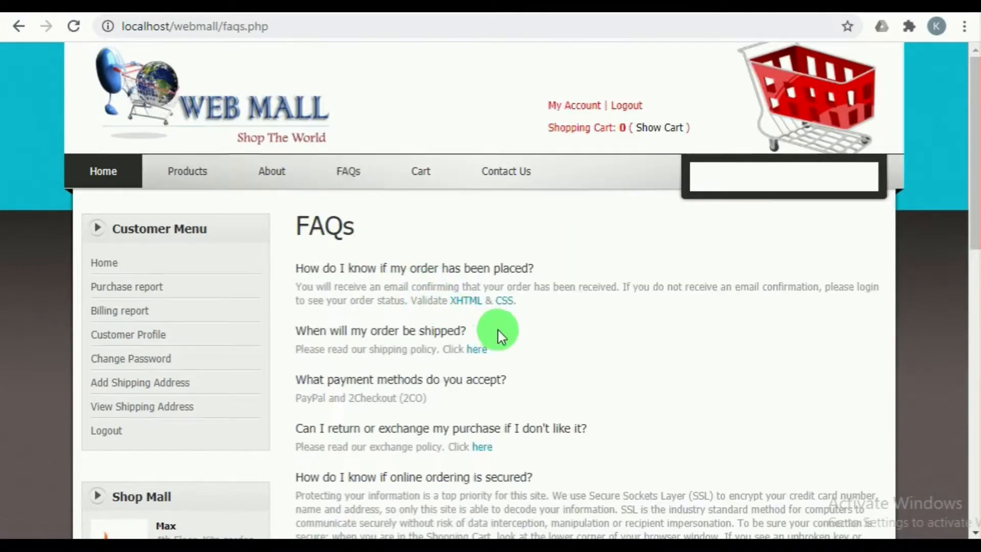
scroll(503, 358, down, 3)
scroll(511, 414, up, 3)
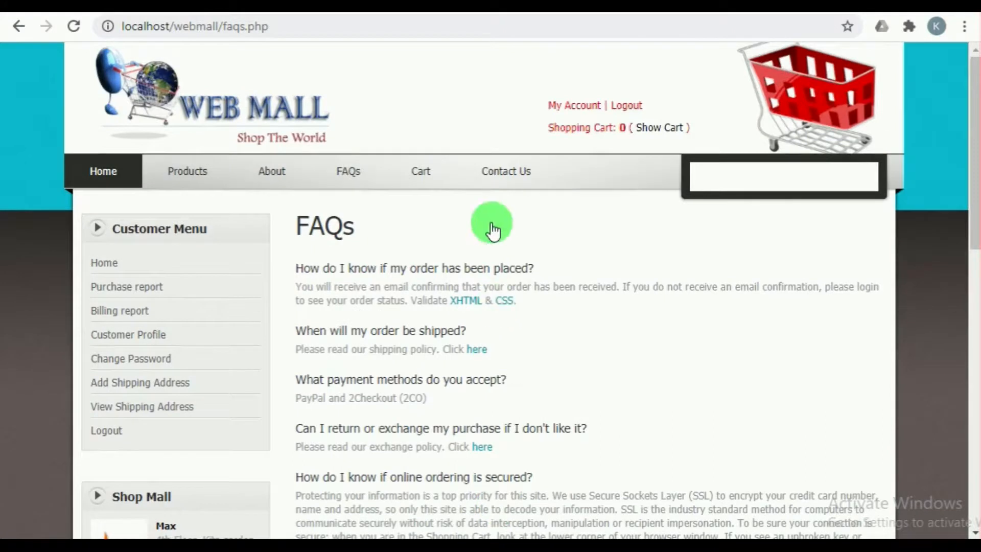
Step: View the Contact Us page and open the customer's form for adding a shipping address
click(503, 176)
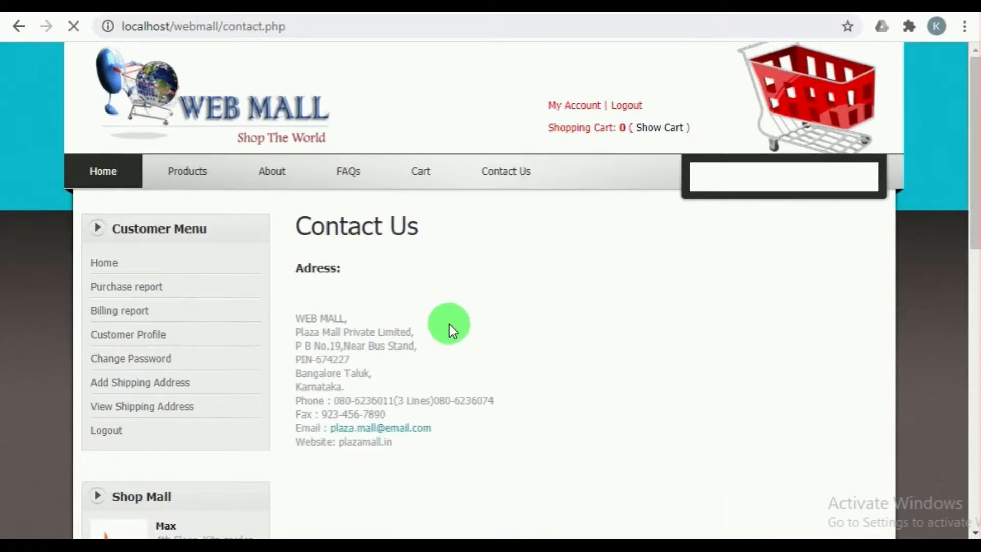
scroll(403, 342, down, 2)
scroll(404, 338, up, 3)
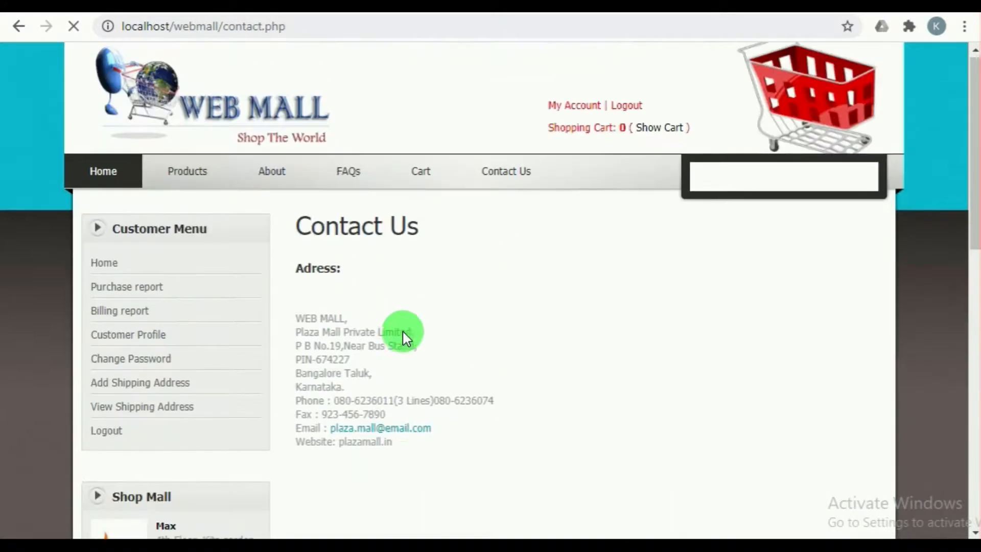
click(132, 389)
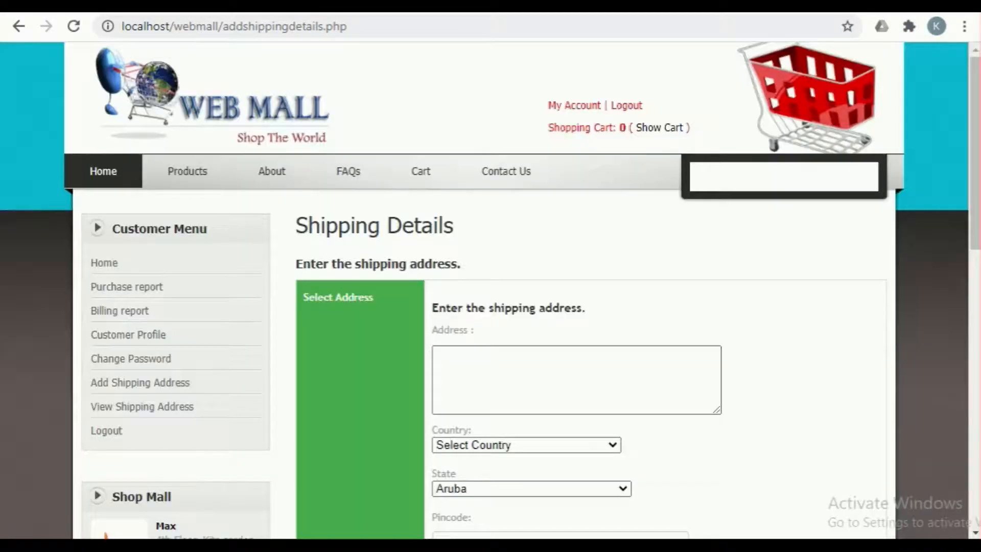
Step: Fill in the shipping form with the saved Bangalore address, country India, state Karnataka, its pincode and the customer's contact number
click(539, 366)
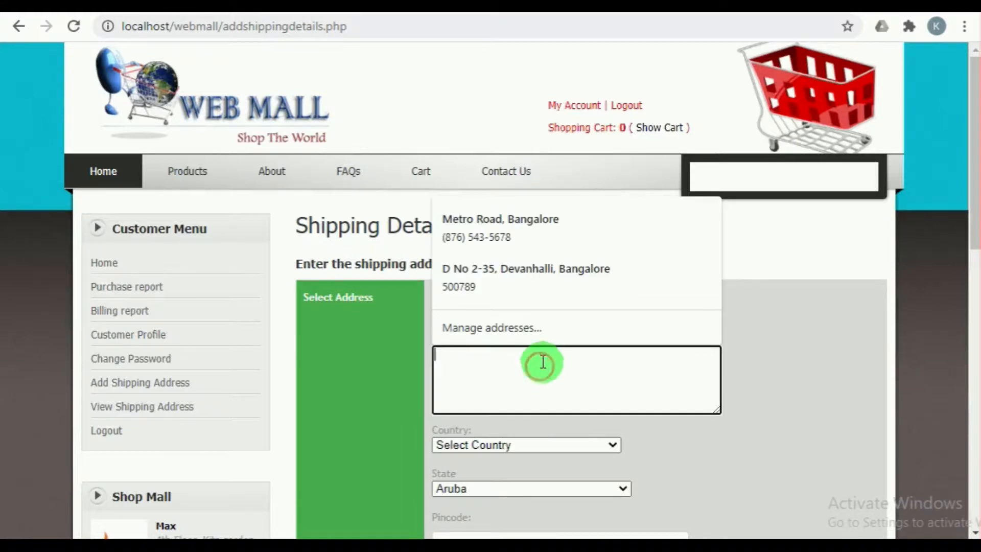
click(550, 275)
scroll(549, 327, down, 3)
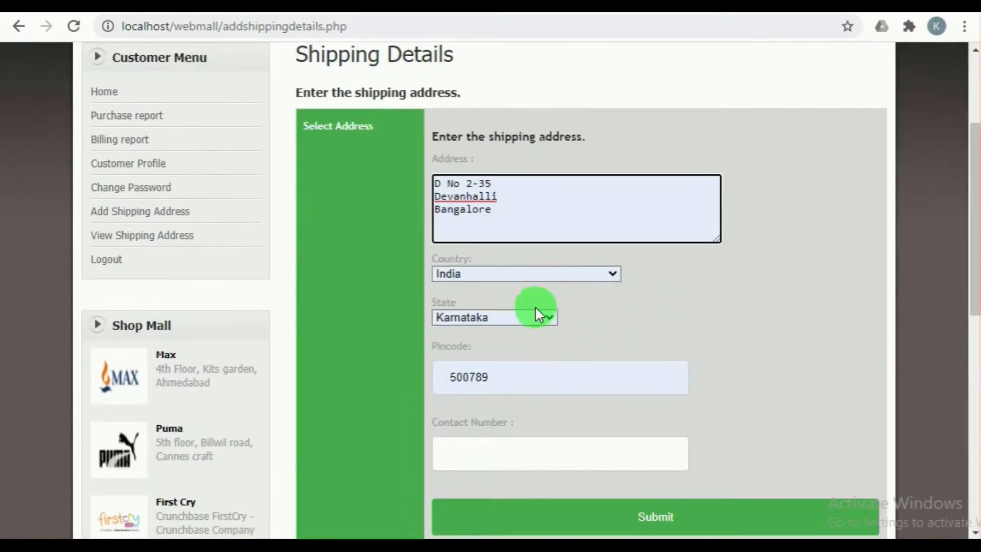
scroll(532, 348, down, 3)
click(542, 282)
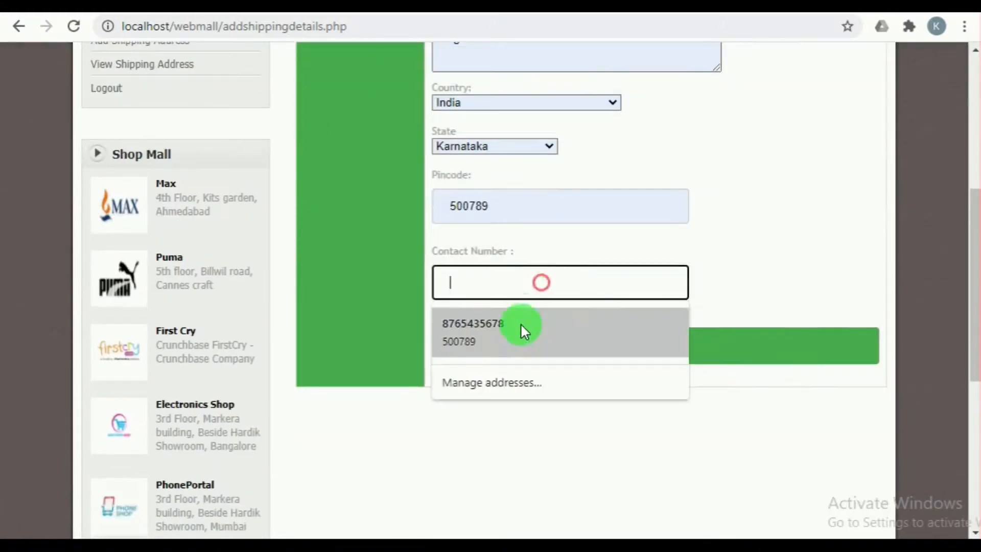
click(514, 322)
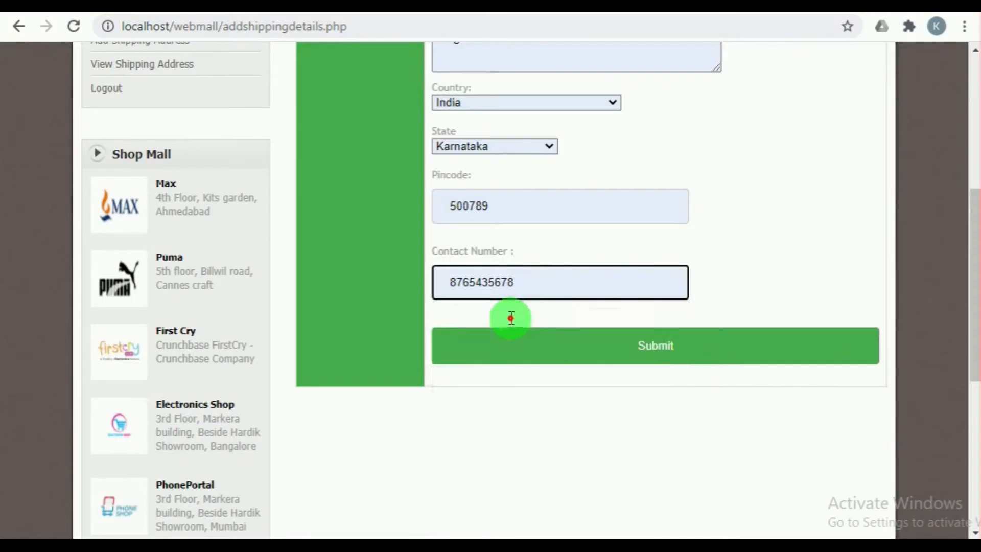
Step: Submit the shipping details and open the customer's list of saved shipping addresses
scroll(569, 285, up, 3)
scroll(569, 285, down, 3)
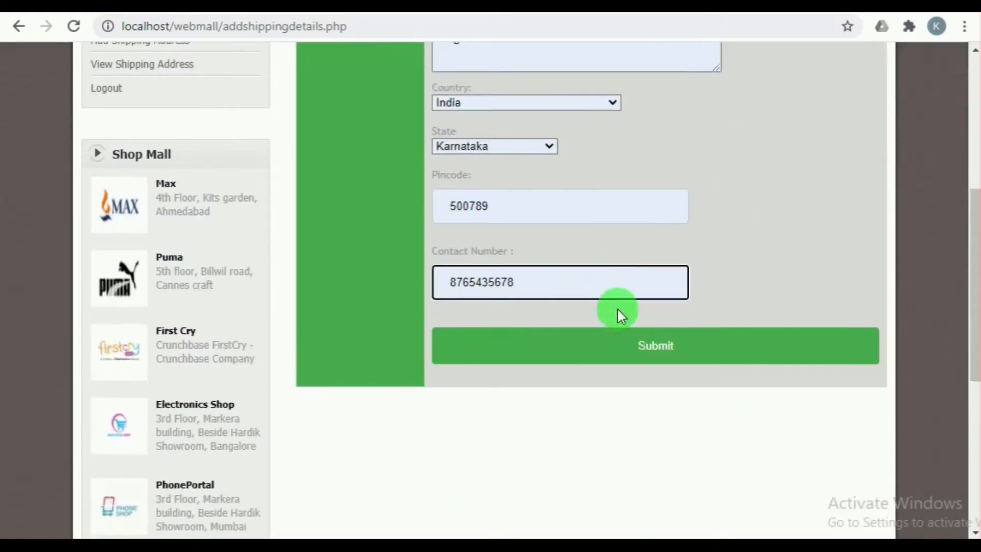
click(665, 346)
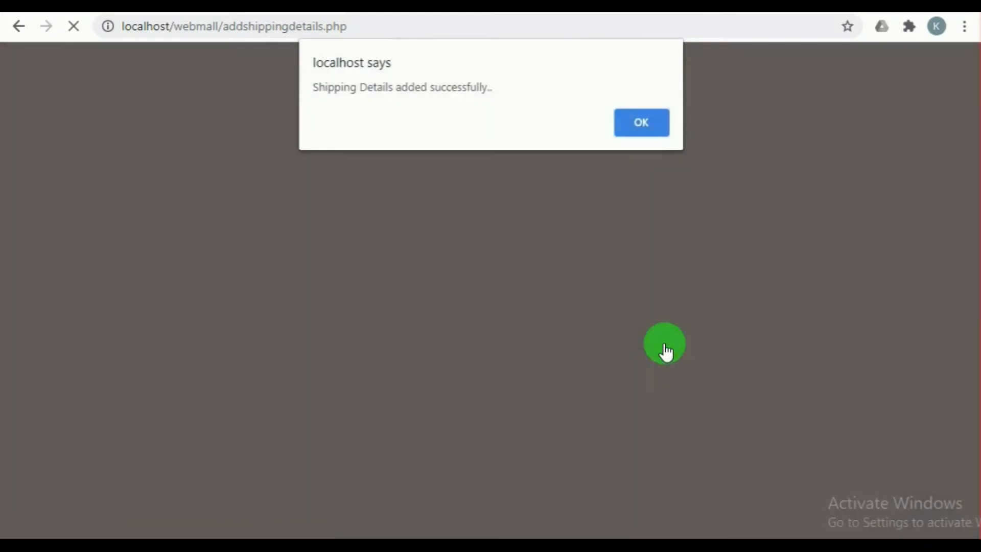
click(654, 121)
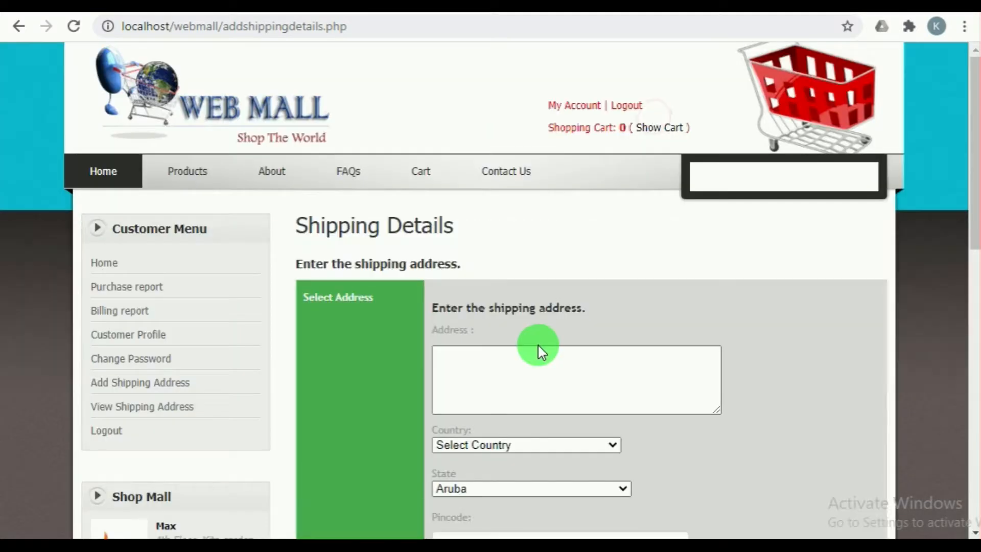
click(155, 415)
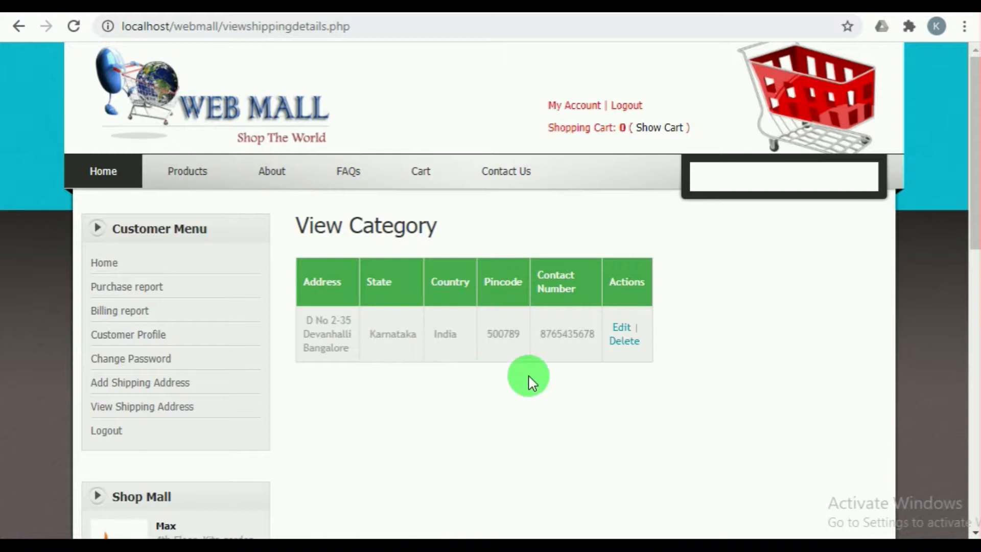
Step: Browse the product categories to the shirts and open the details of the product named T-Shirt
mouse_move(191, 187)
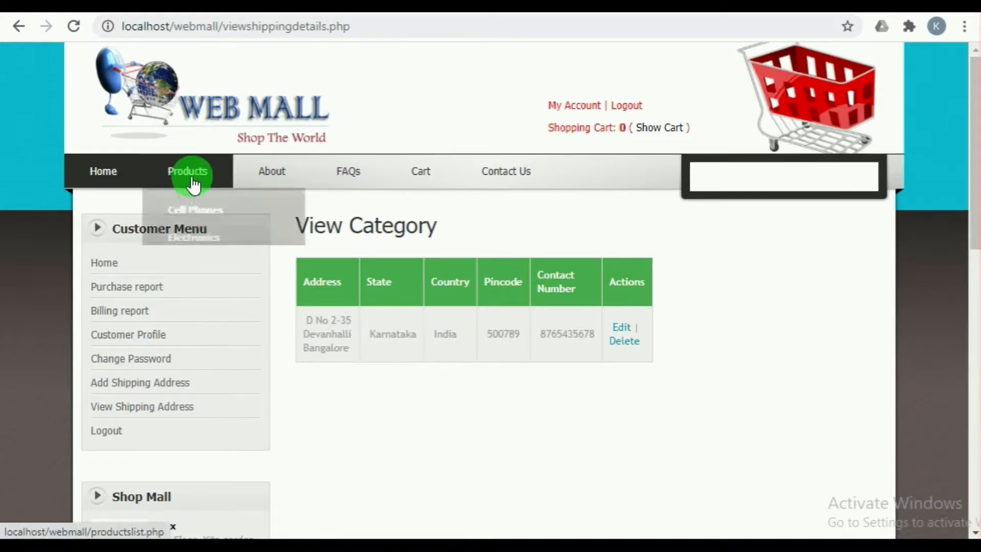
mouse_move(190, 301)
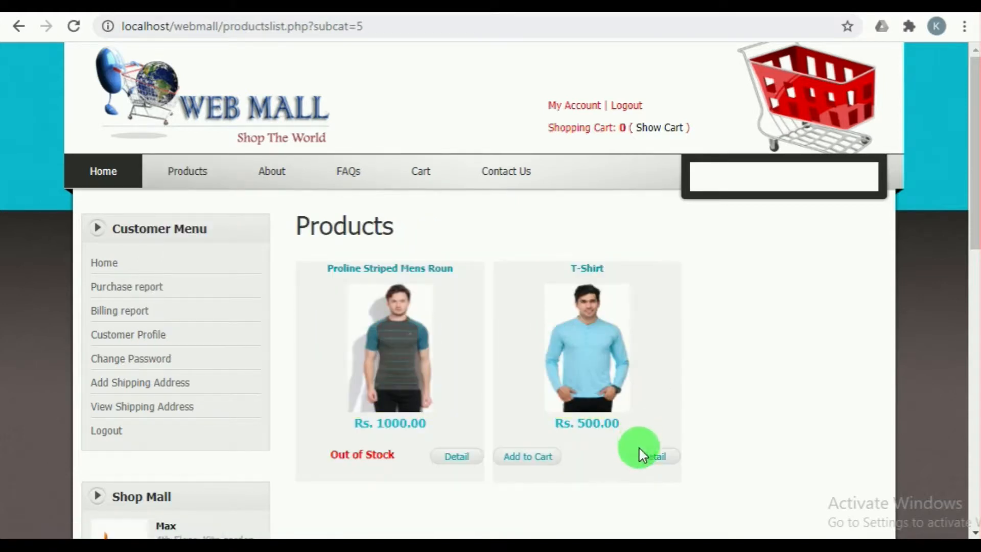
click(642, 459)
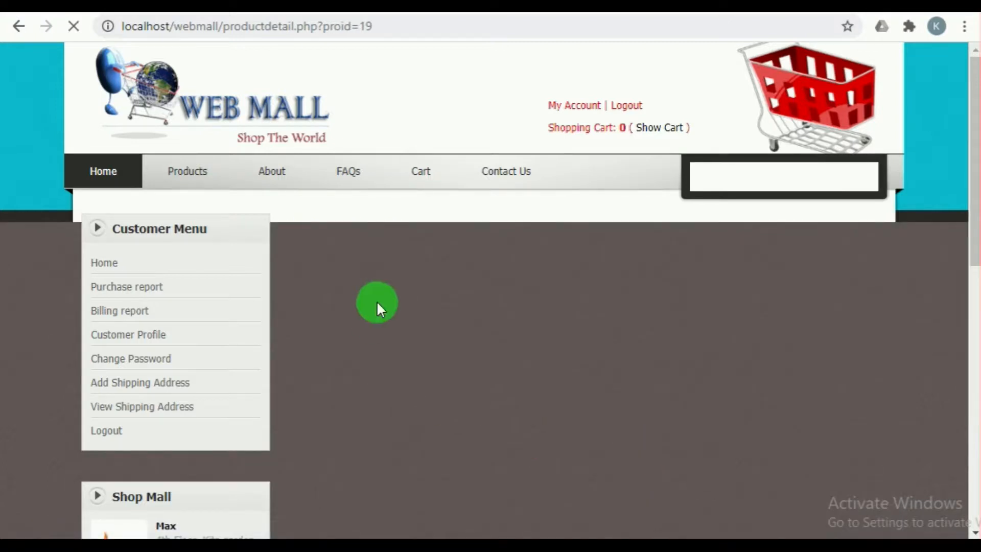
scroll(382, 302, down, 3)
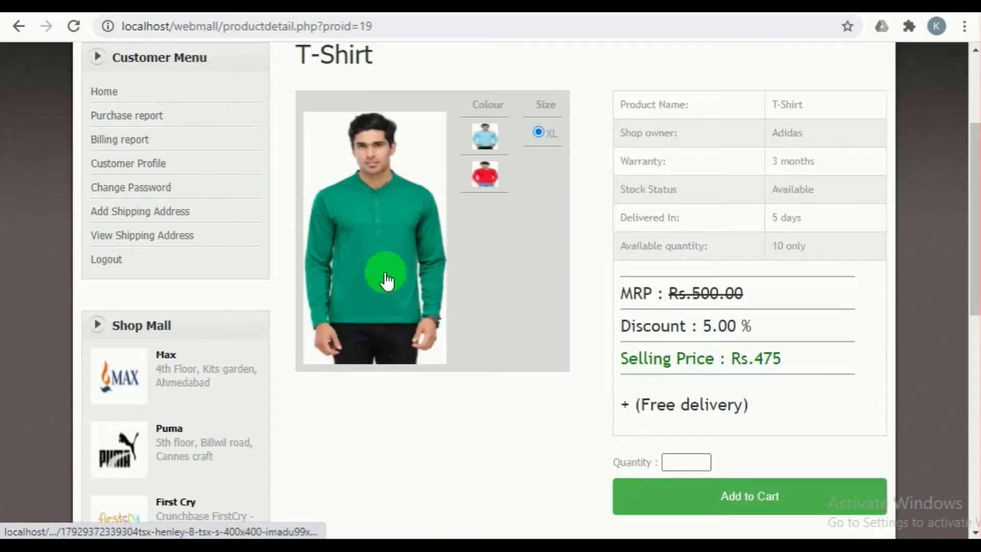
Step: Choose the red T-Shirt in size M and add a quantity of 1 to the cart
click(485, 175)
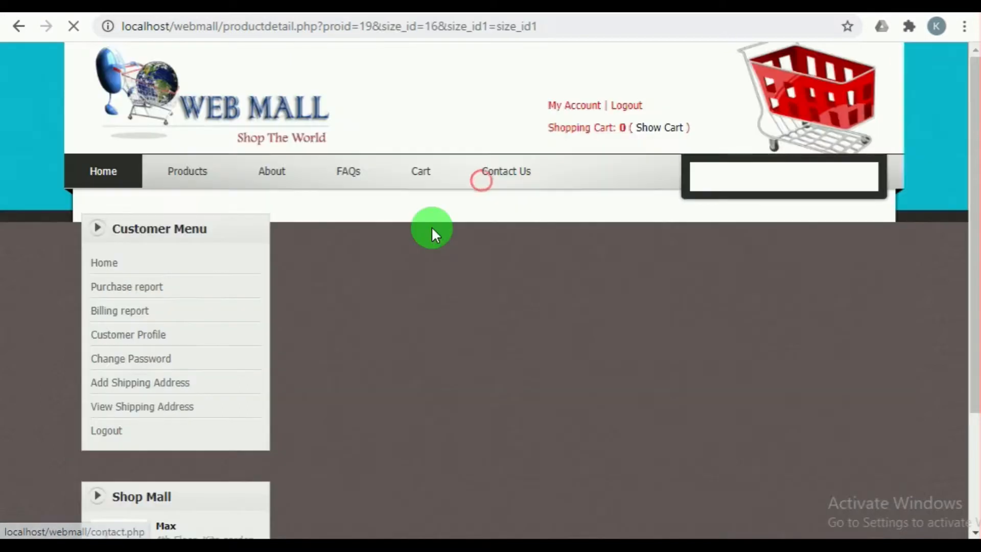
scroll(413, 335, down, 3)
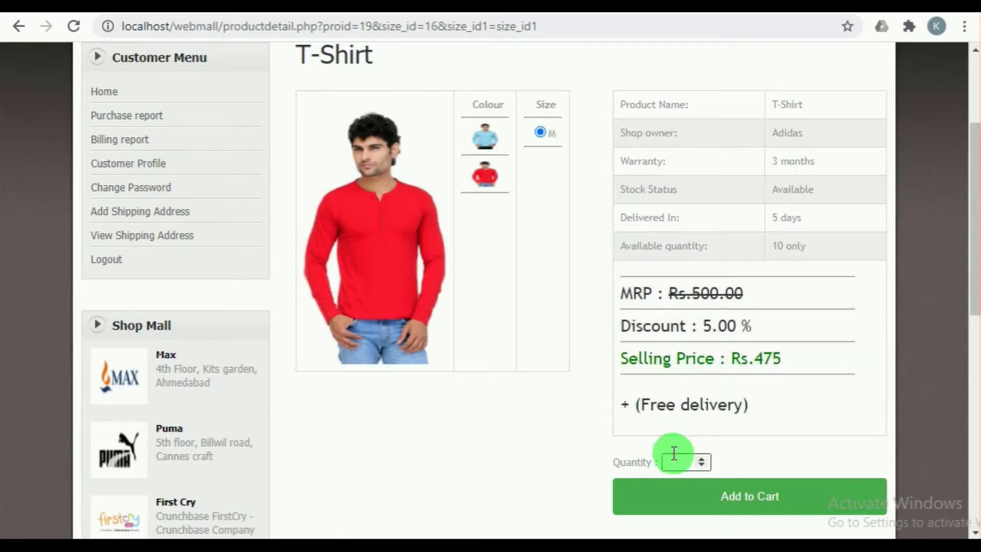
click(677, 462)
click(692, 494)
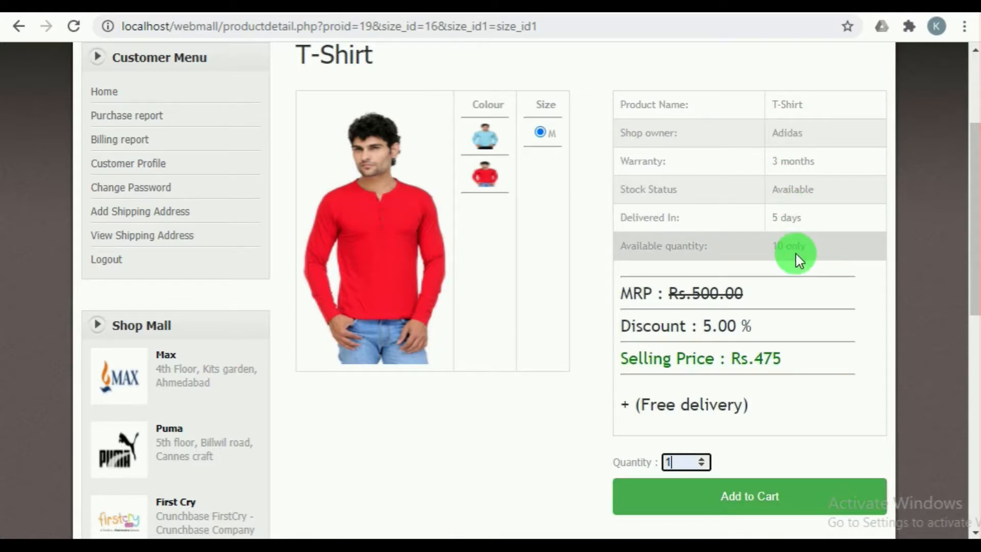
click(746, 501)
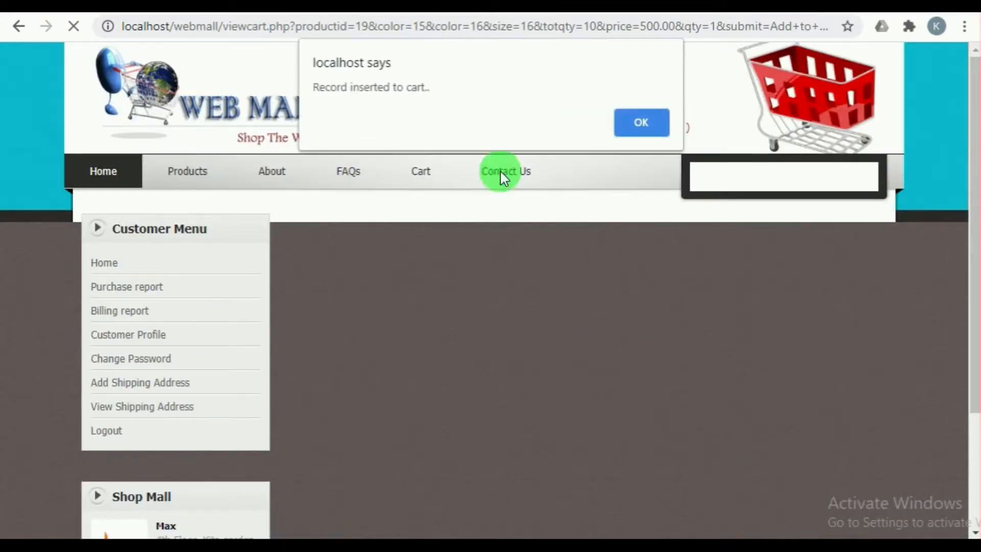
click(633, 119)
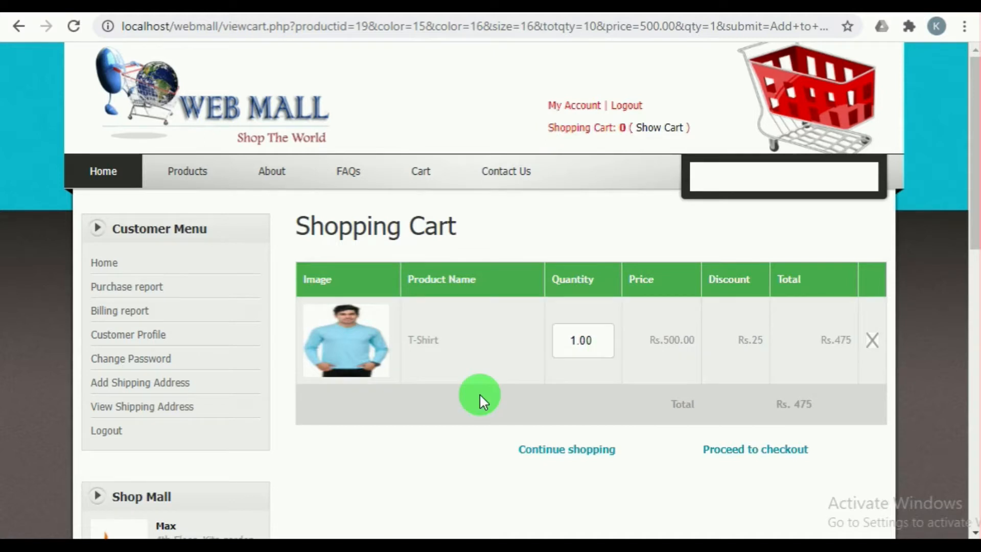
Step: Show the shopping cart and proceed to checkout with the T-Shirt
click(648, 128)
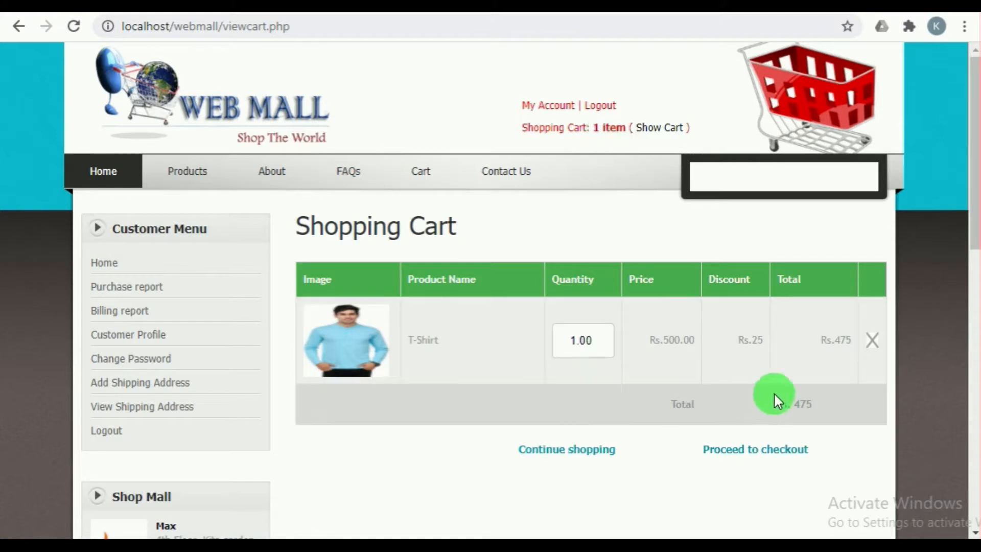
scroll(596, 434, down, 2)
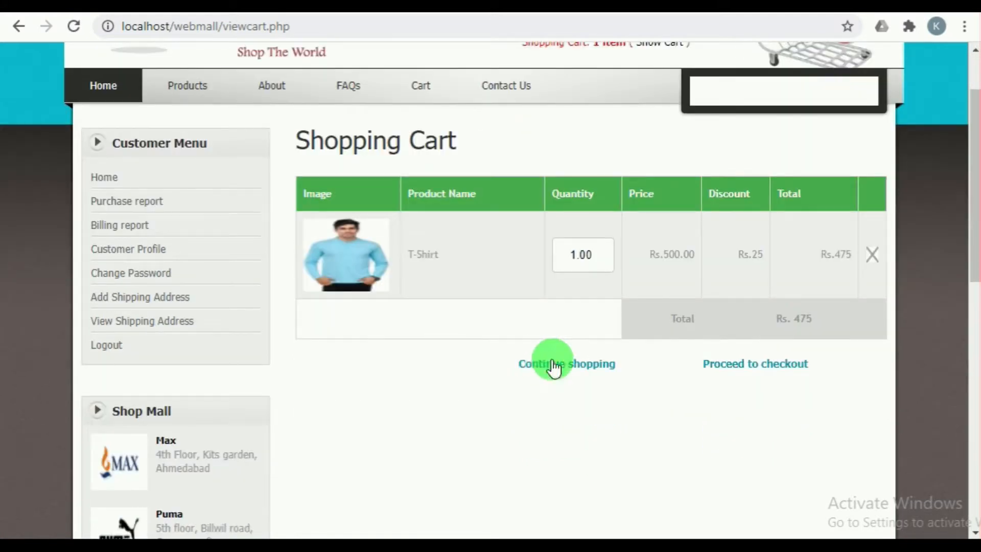
click(738, 367)
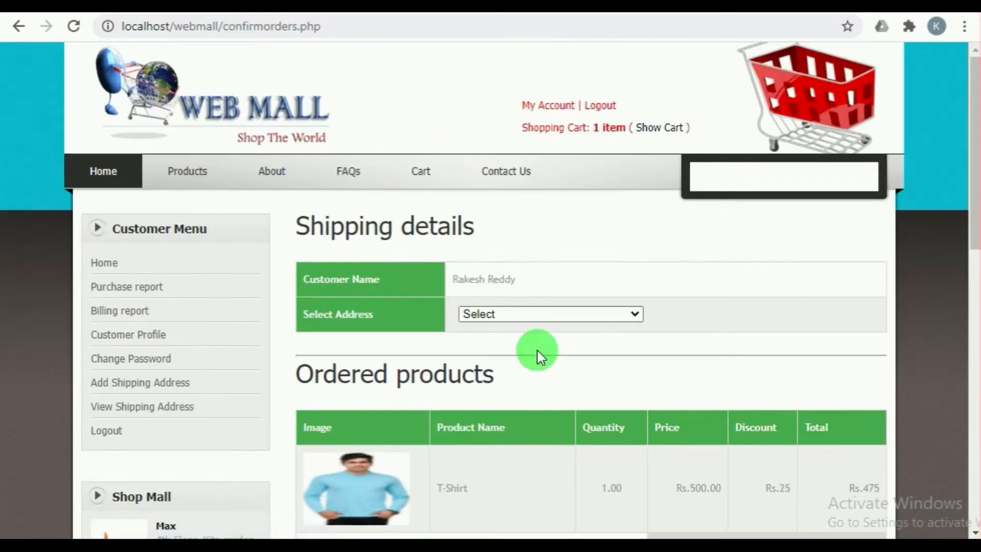
Step: Select the customer's saved shipping address for the order and set the payment type to CardPayment
scroll(553, 285, down, 2)
click(553, 138)
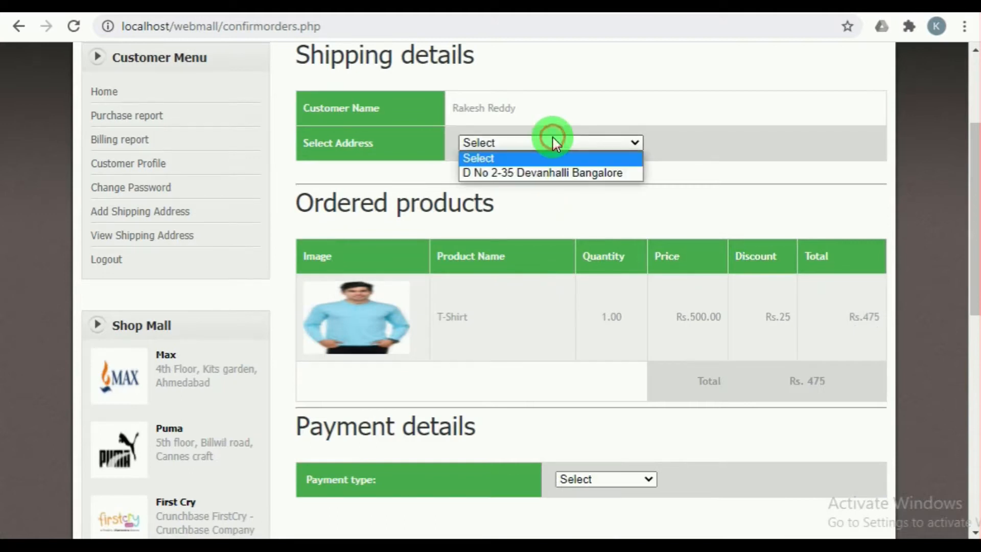
click(551, 172)
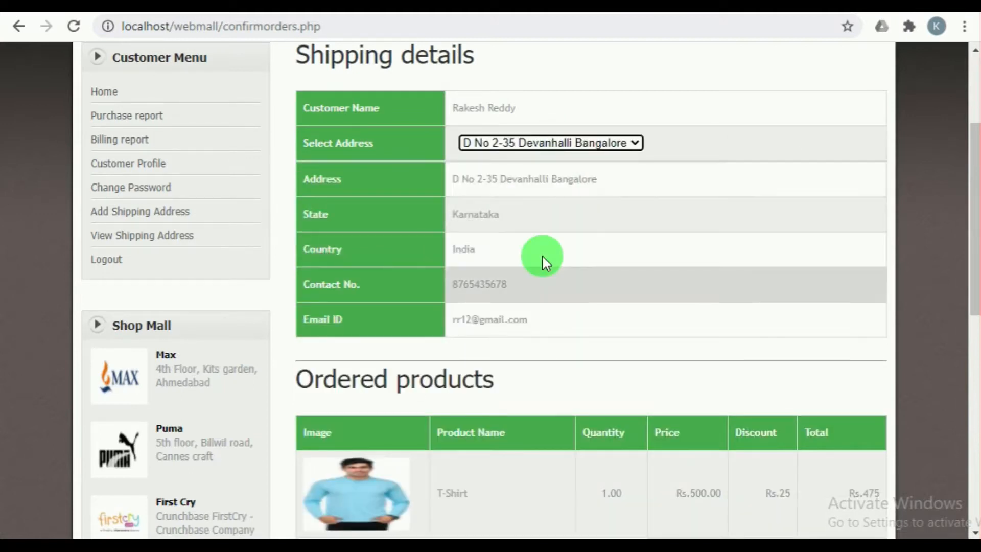
scroll(539, 332, down, 5)
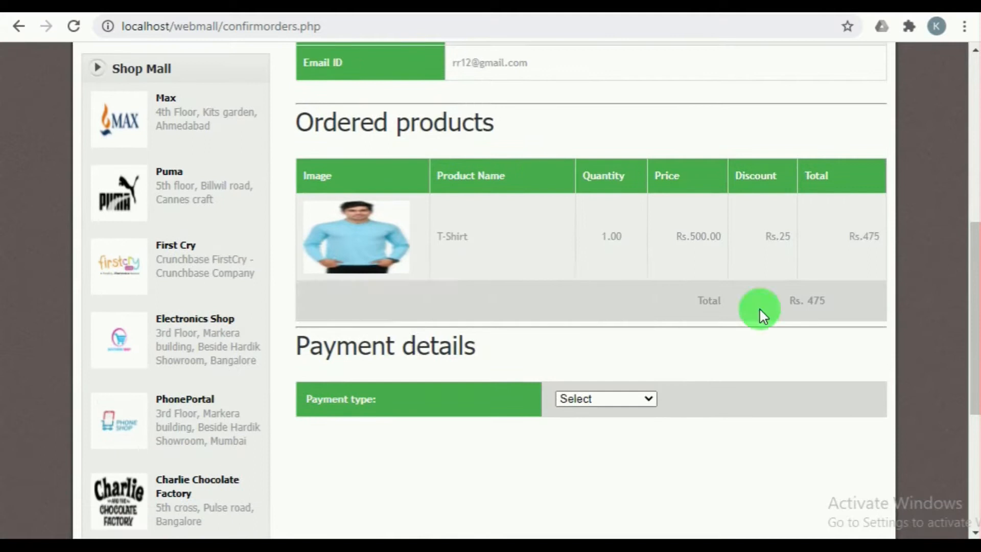
scroll(598, 382, down, 2)
click(588, 311)
click(592, 339)
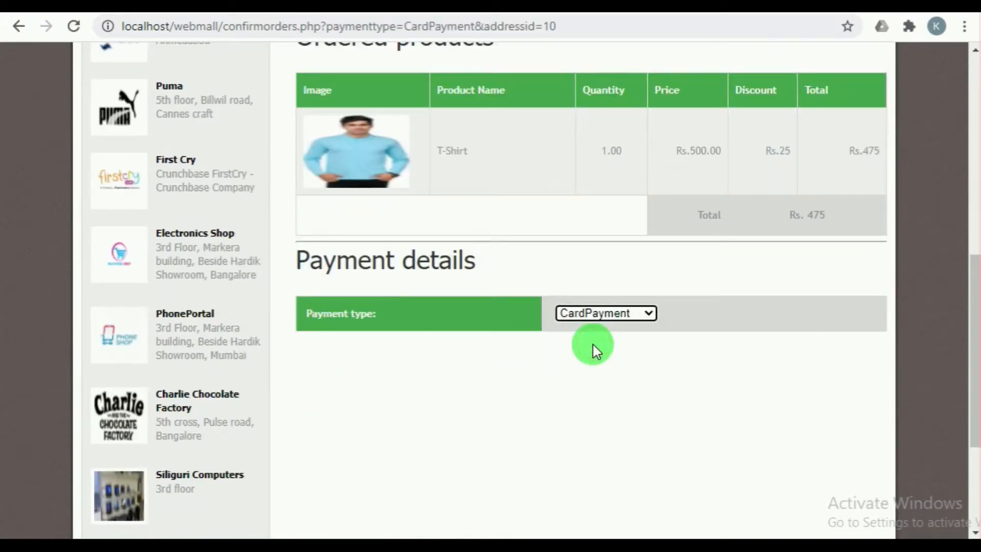
Step: Set the card type to Master card and enter the card number and CVV number in the payment details
scroll(591, 342, down, 4)
scroll(509, 310, down, 5)
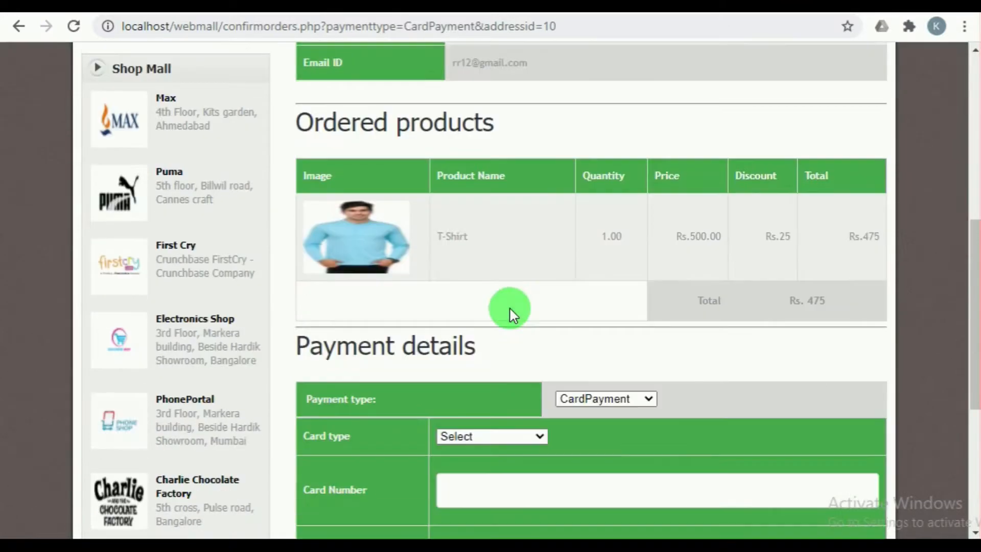
scroll(510, 309, down, 5)
click(506, 178)
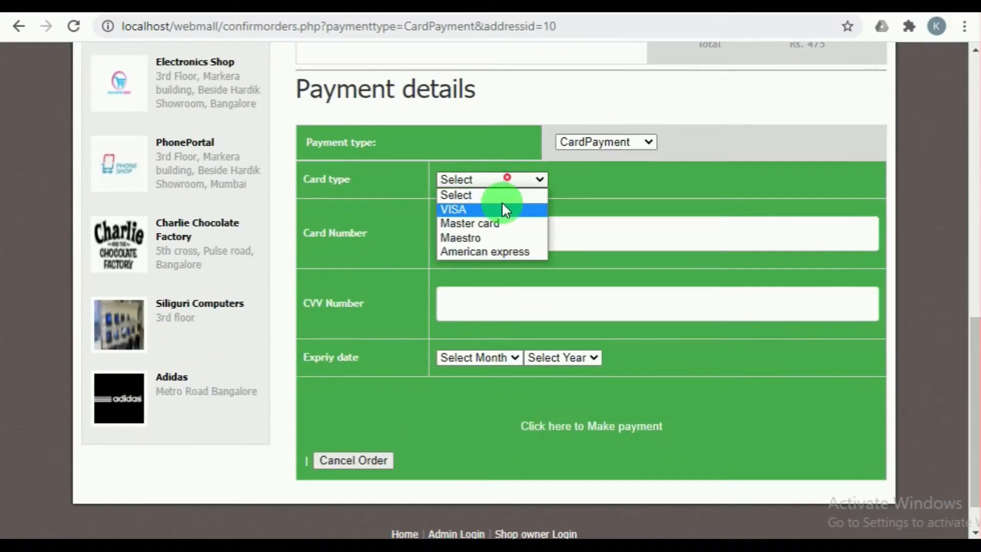
click(498, 224)
click(502, 229)
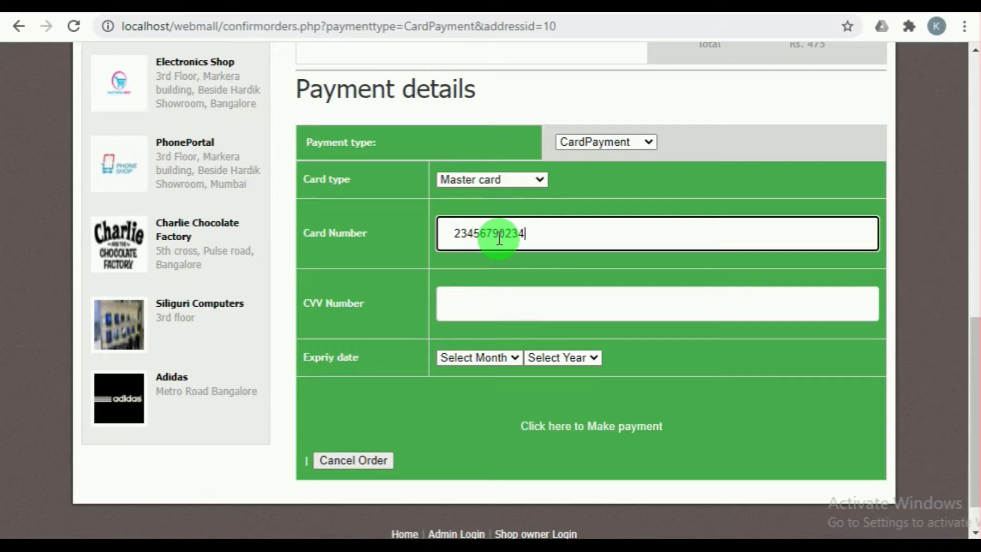
click(526, 293)
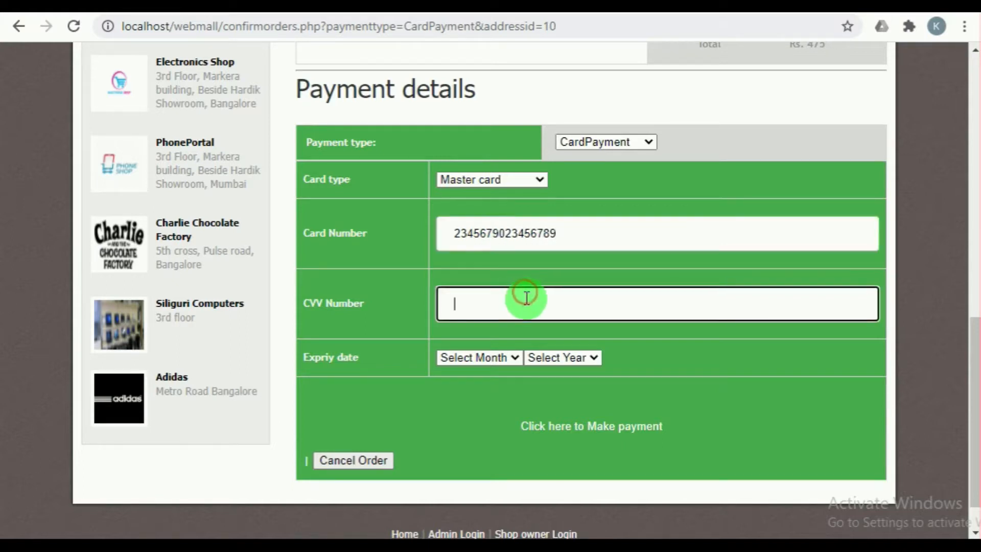
Step: Set the card's expiry date to Jan 2022 and make the payment to confirm the order
click(507, 357)
click(502, 388)
click(561, 353)
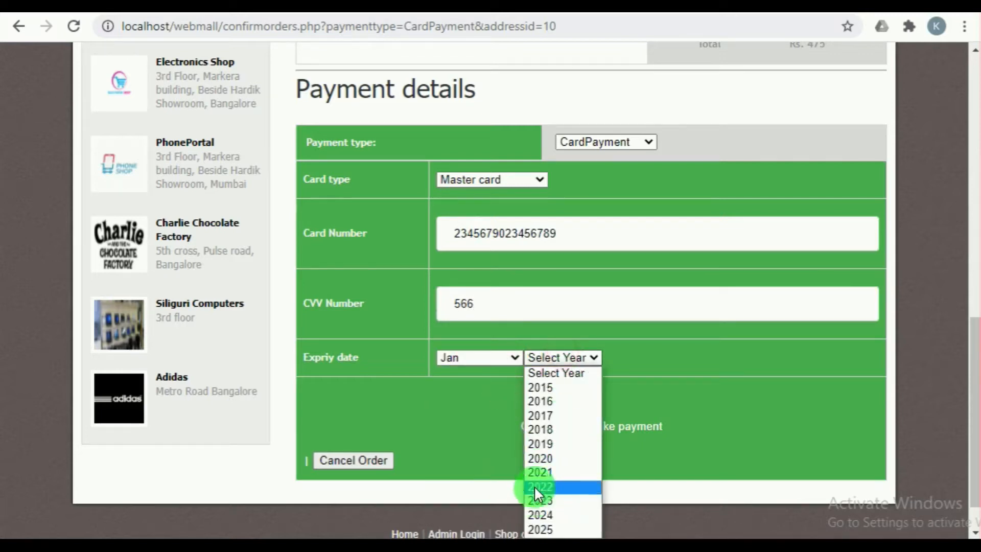
click(534, 488)
click(550, 429)
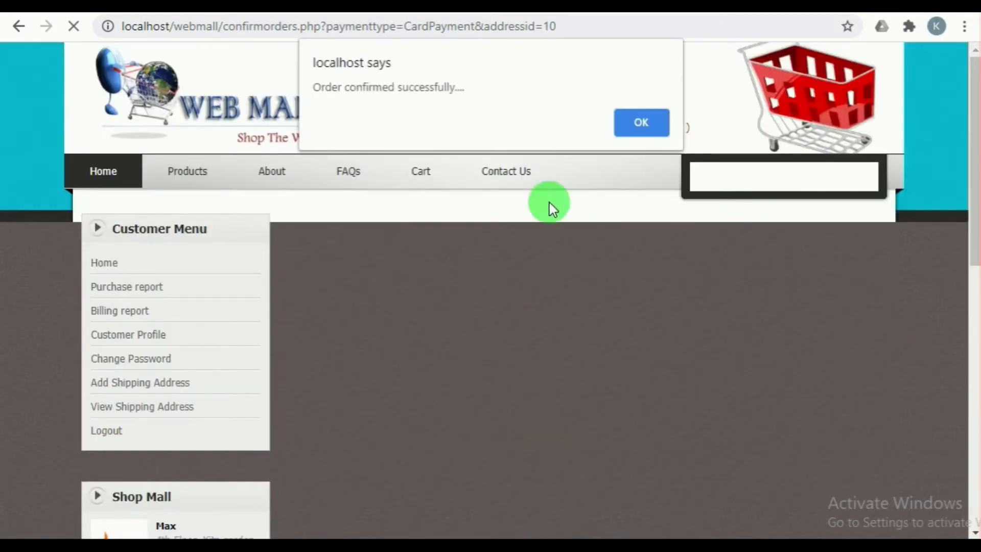
click(623, 116)
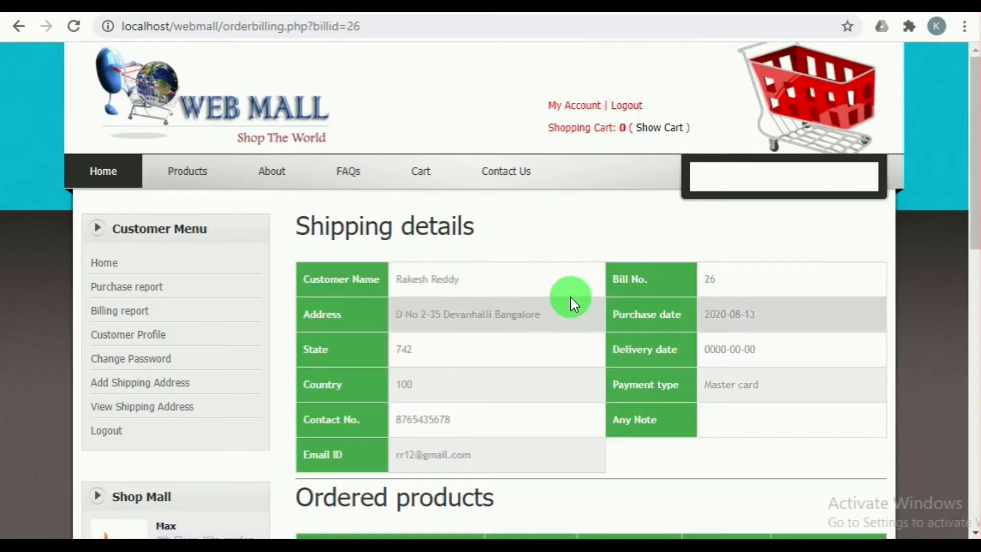
Step: Review the order's bill and preview the printed billing report without printing it
scroll(524, 350, down, 3)
scroll(523, 350, down, 6)
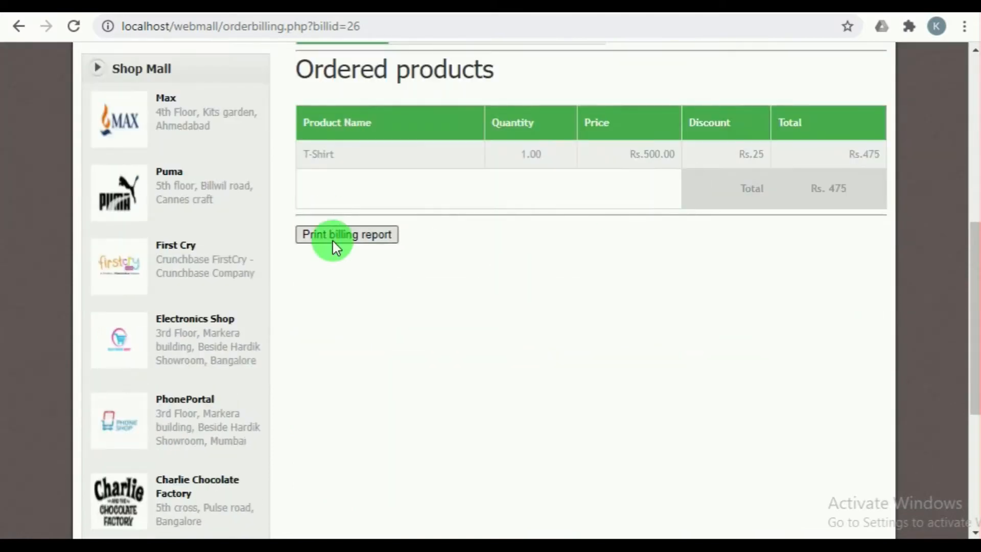
click(333, 236)
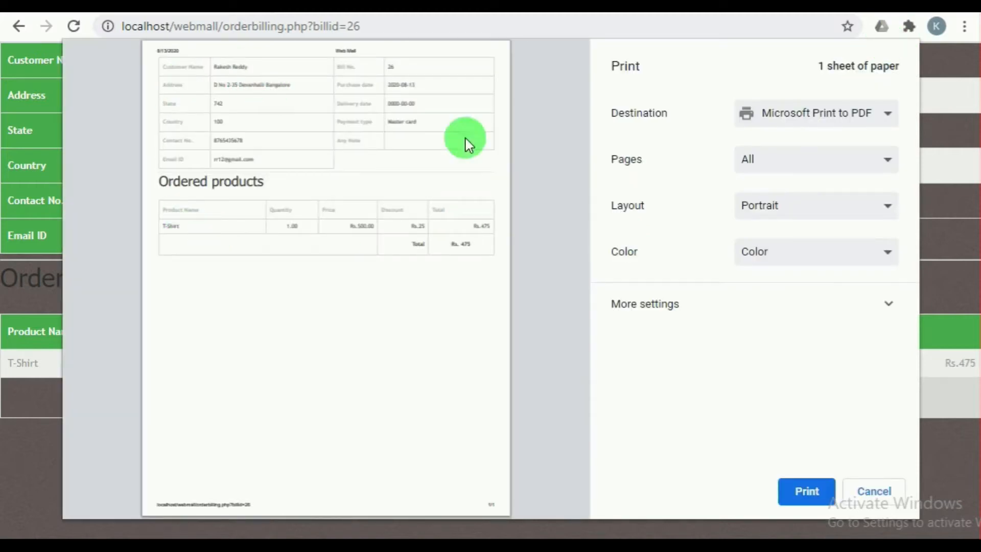
click(858, 487)
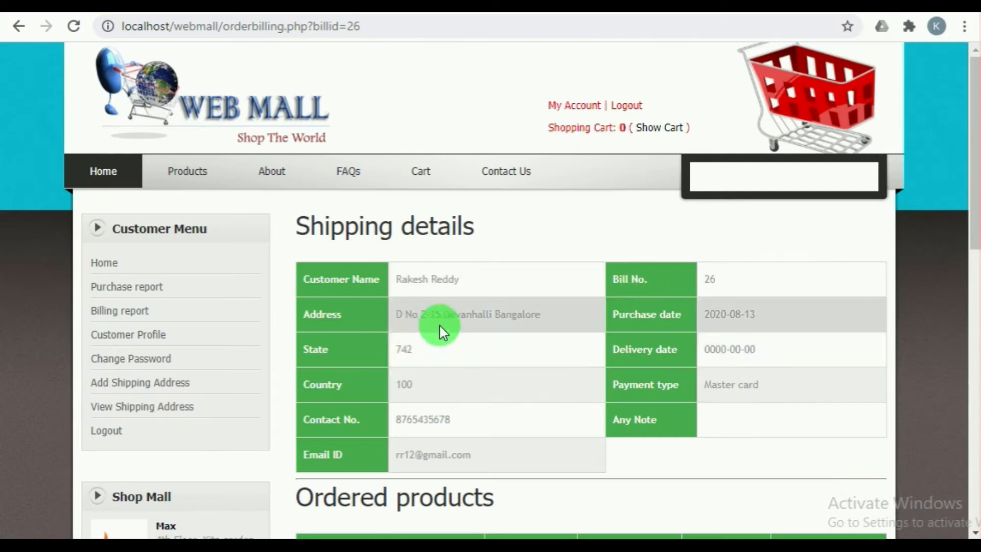
scroll(460, 330, down, 2)
scroll(504, 400, down, 3)
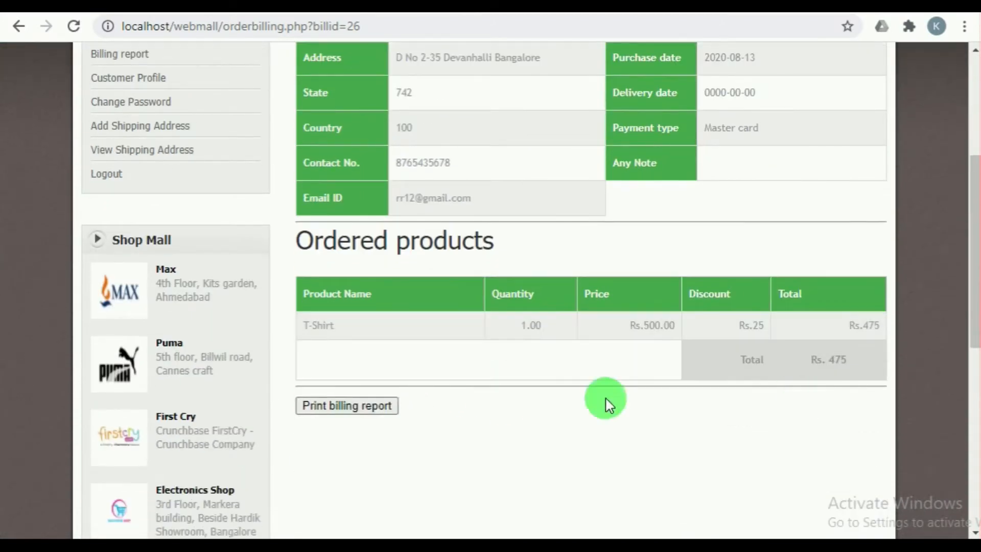
Step: Review the customer's purchase report and billing report
scroll(511, 378, up, 3)
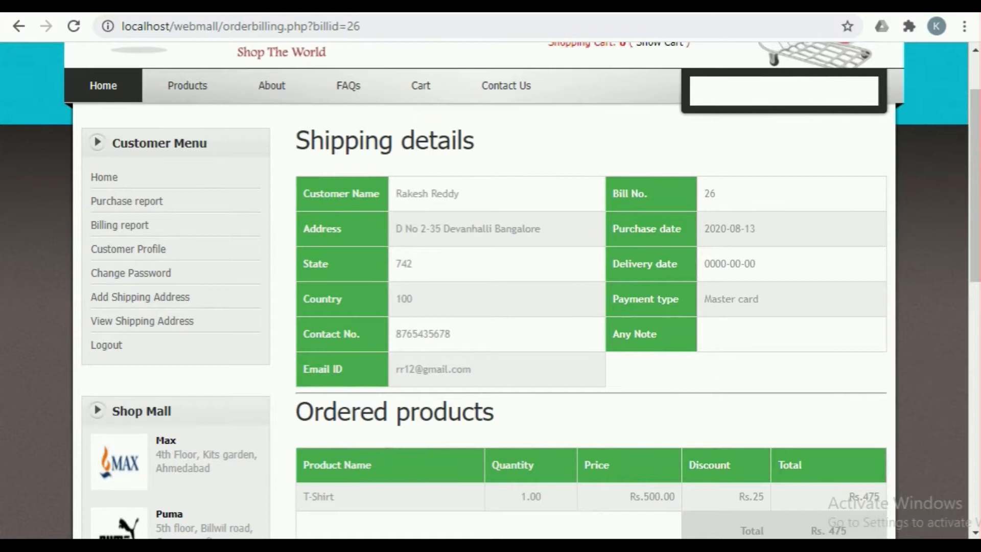
click(120, 226)
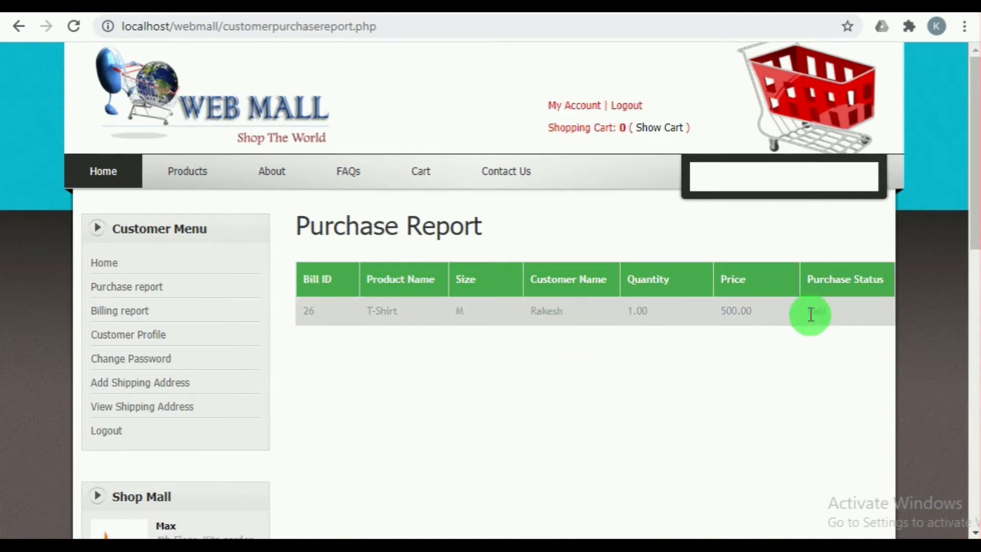
click(138, 321)
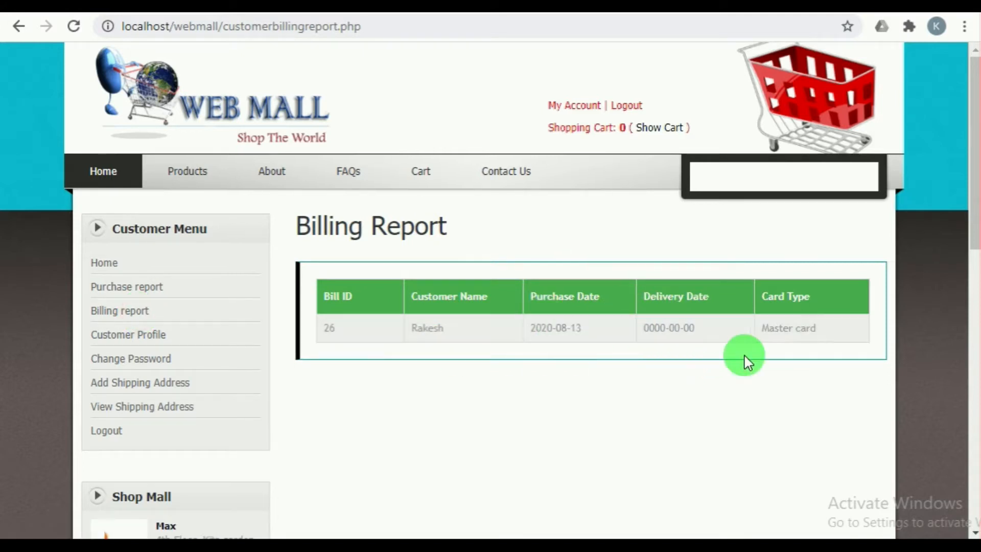
Step: Log out of the customer account and open the shop owner login page
click(633, 108)
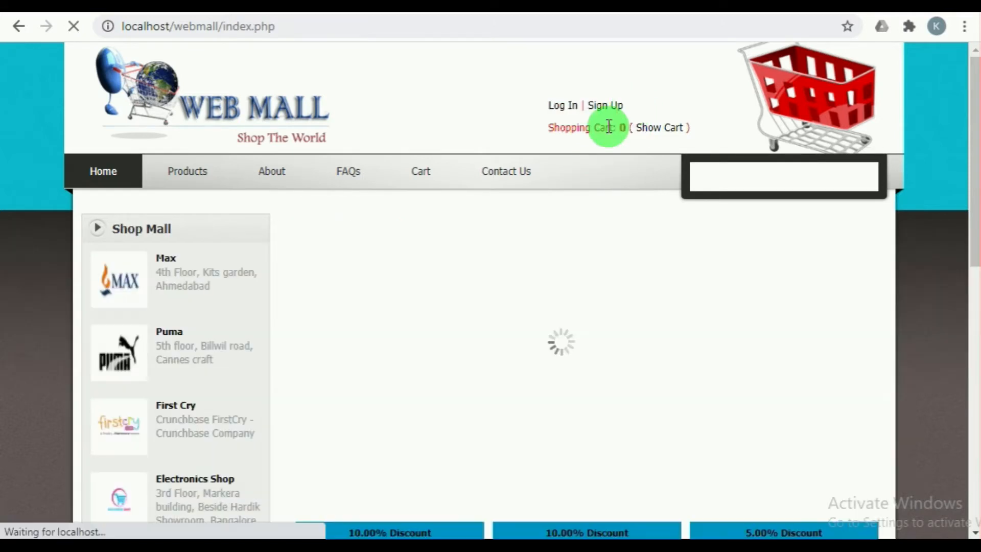
scroll(574, 302, down, 10)
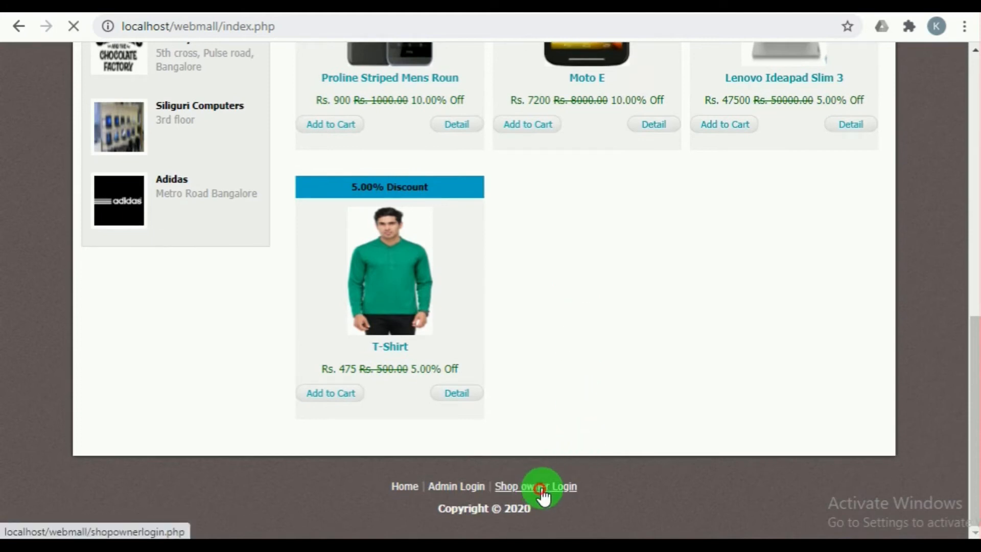
click(540, 490)
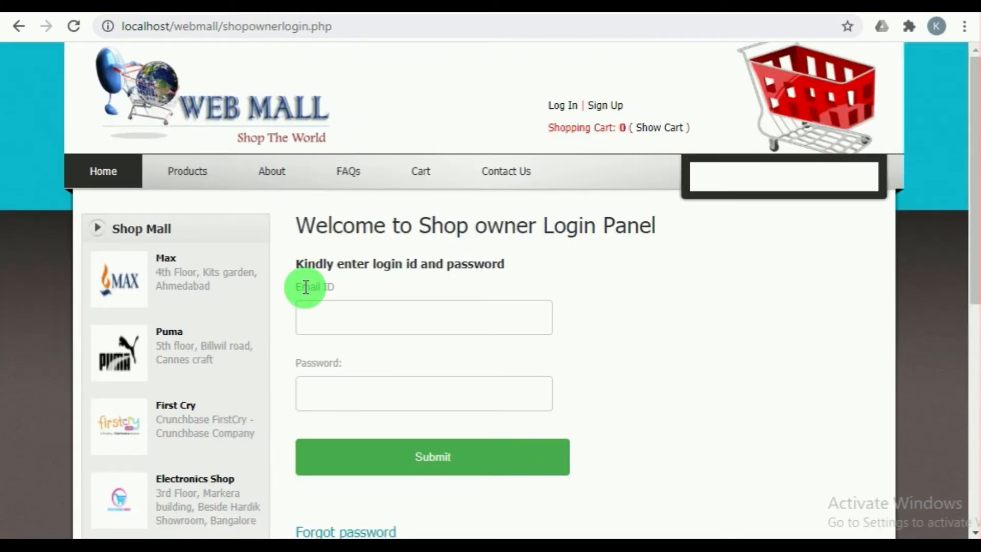
Step: Log in to the Adidas shop owner account with its e-mail and password
click(314, 319)
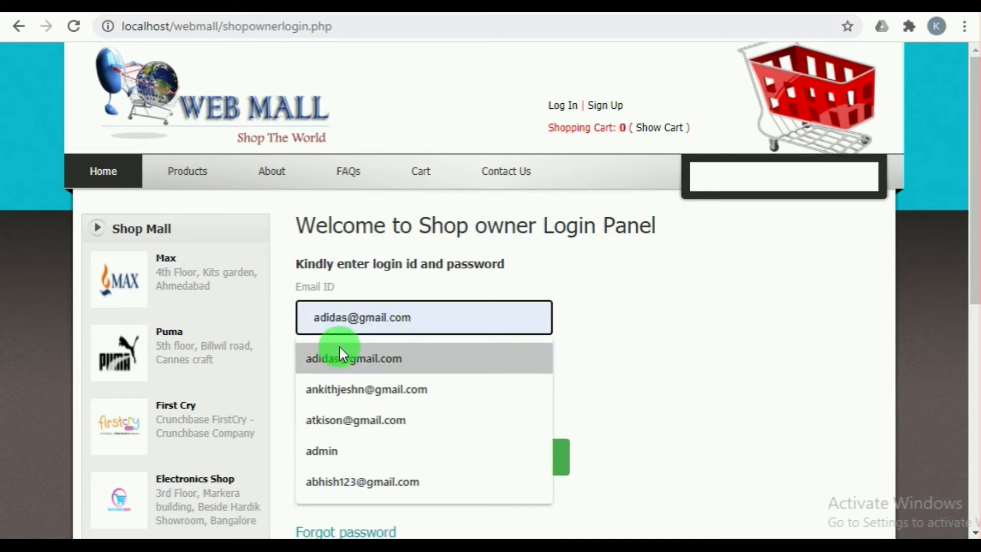
click(340, 352)
double_click(376, 311)
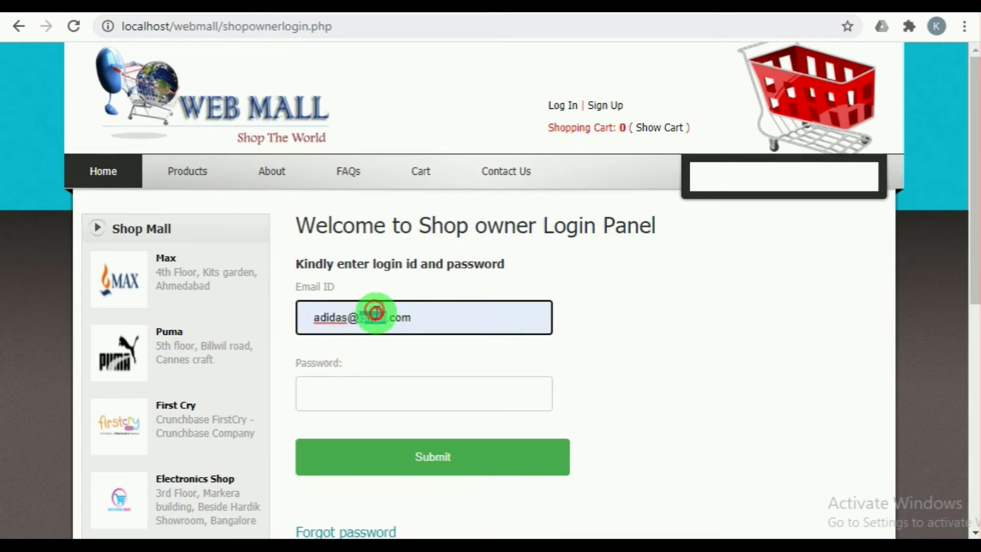
triple_click(399, 319)
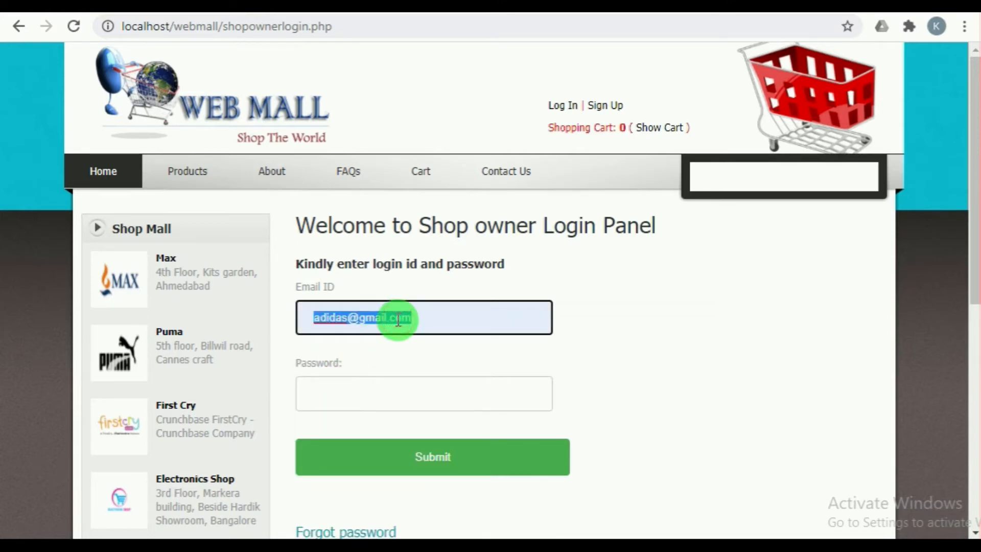
click(400, 385)
click(421, 454)
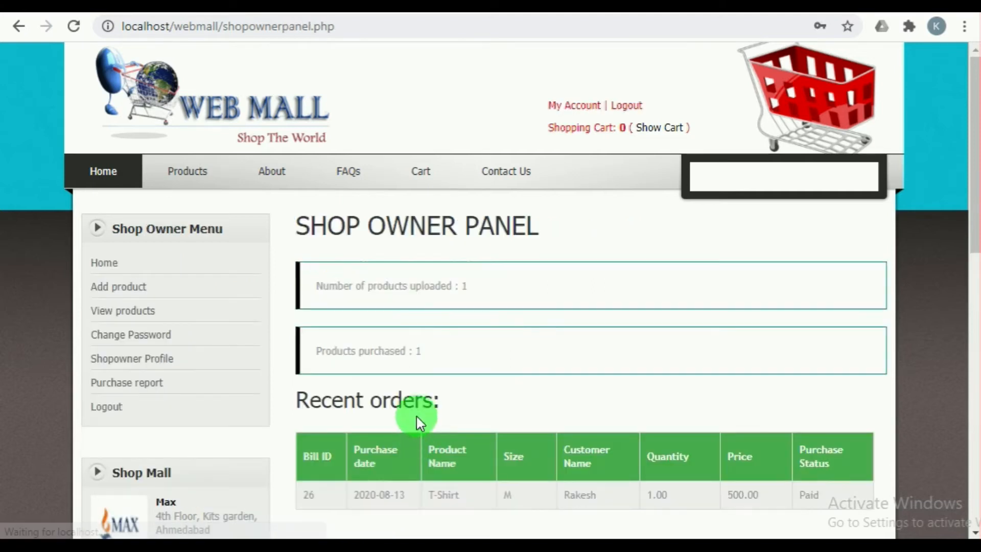
Step: Review the shop owner's recent orders and mark the T-Shirt order as Delivered in the purchase report
scroll(432, 283, down, 2)
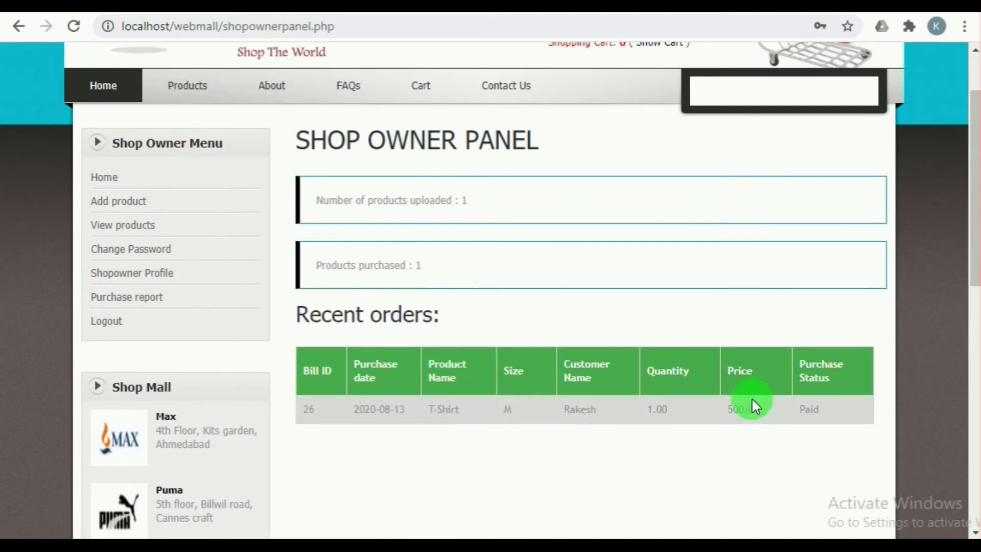
scroll(628, 240, up, 2)
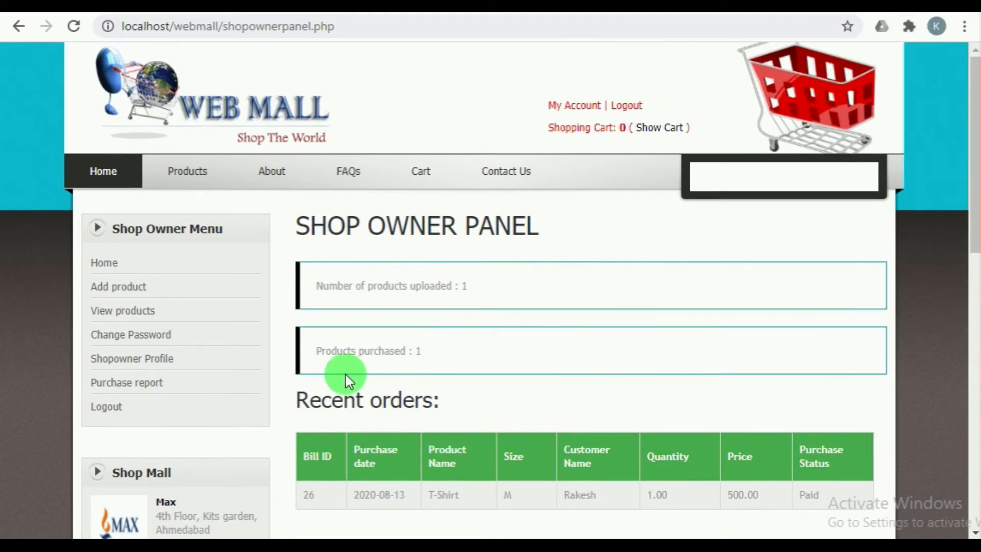
click(153, 382)
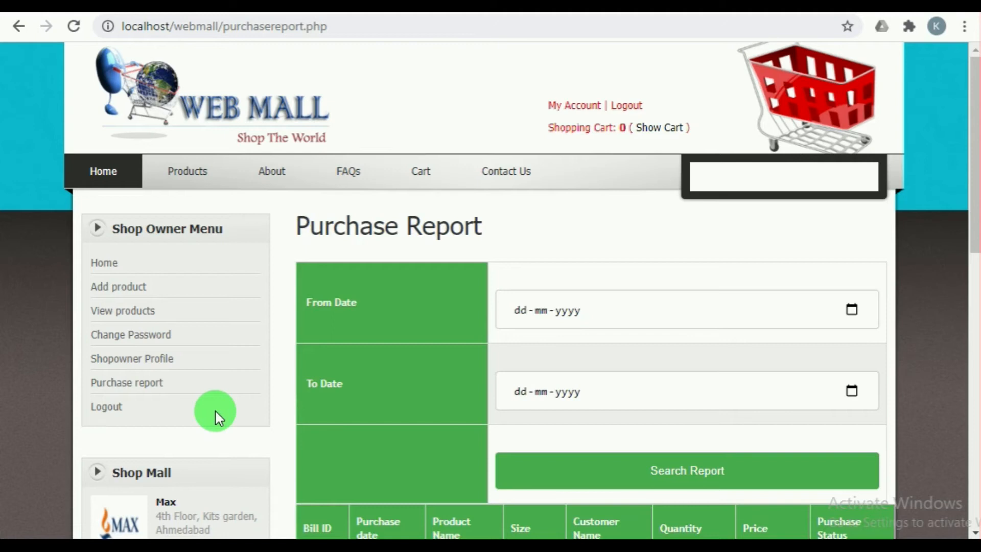
scroll(461, 470, down, 3)
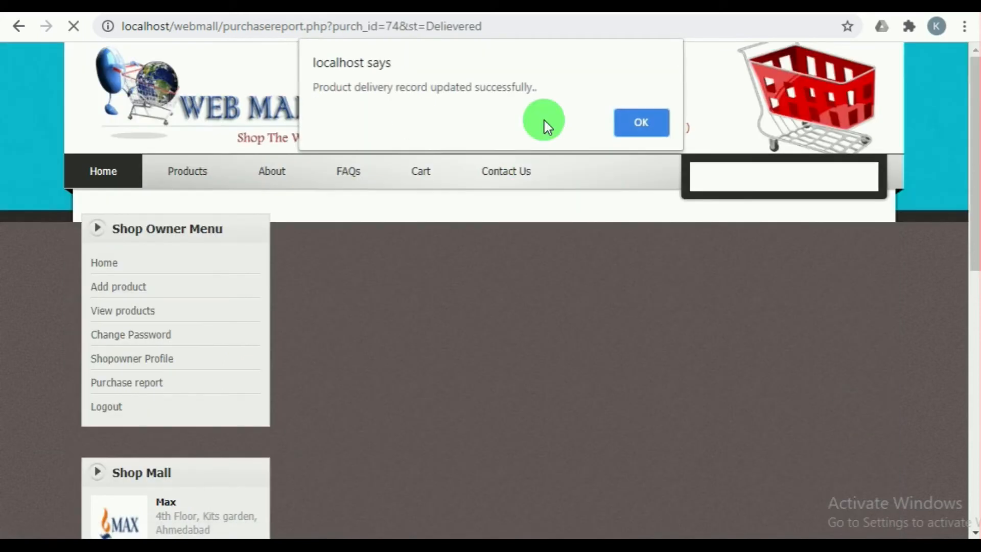
click(639, 123)
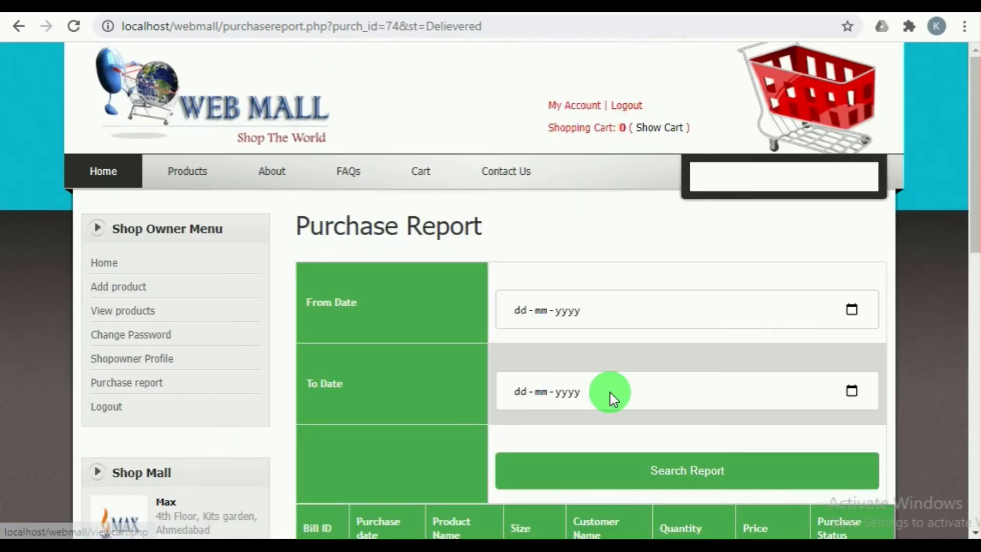
scroll(611, 394, down, 3)
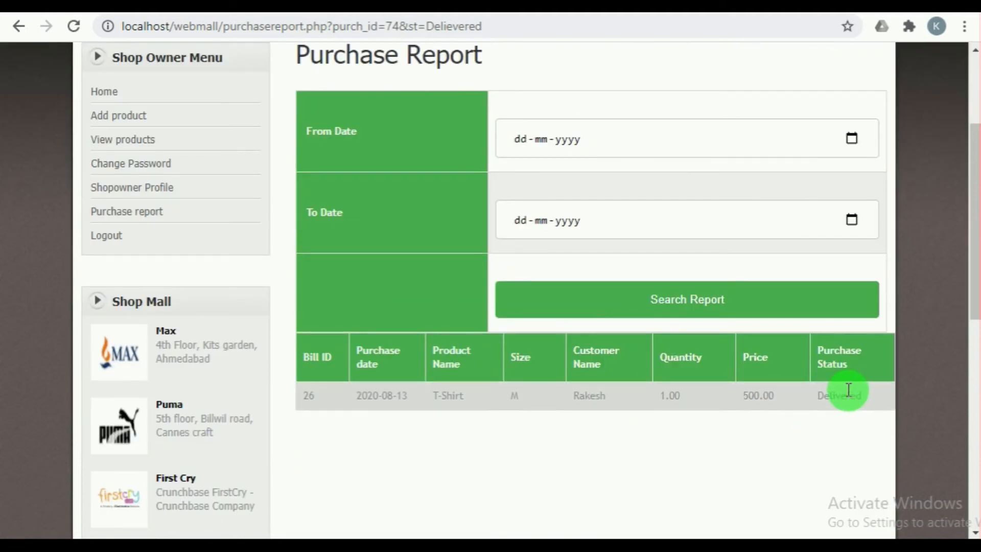
scroll(715, 375, up, 3)
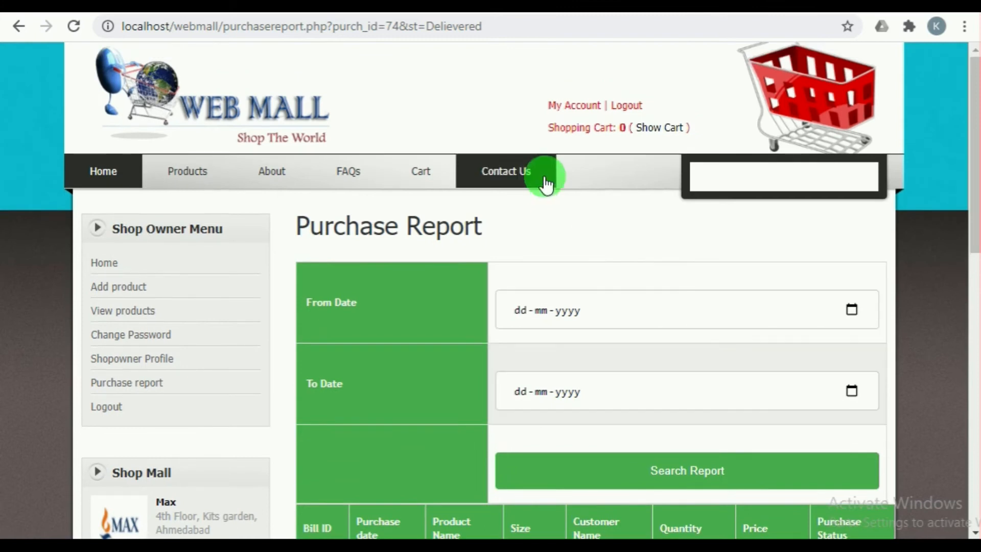
Step: Log out of the shop owner account and look over the public home page
click(628, 107)
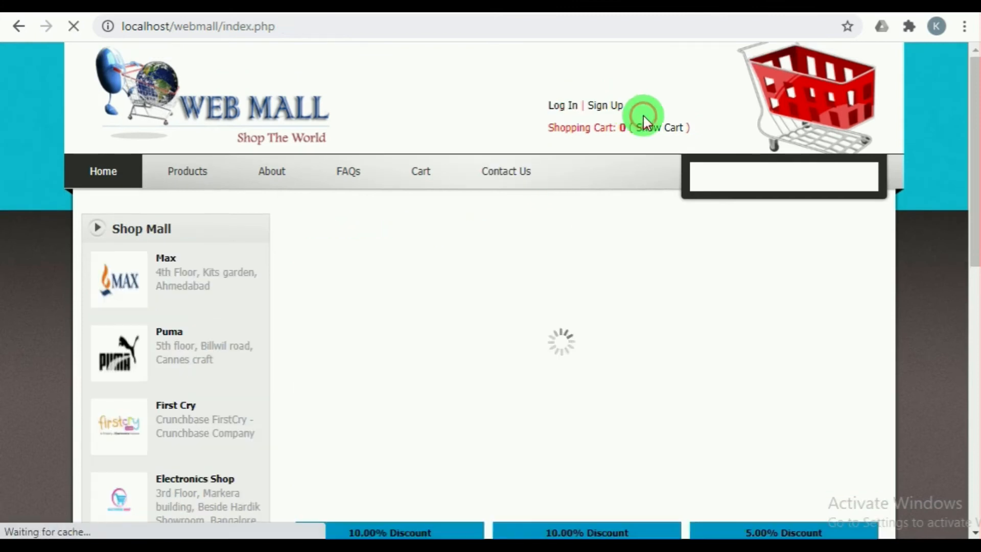
scroll(517, 307, down, 1)
scroll(519, 306, up, 1)
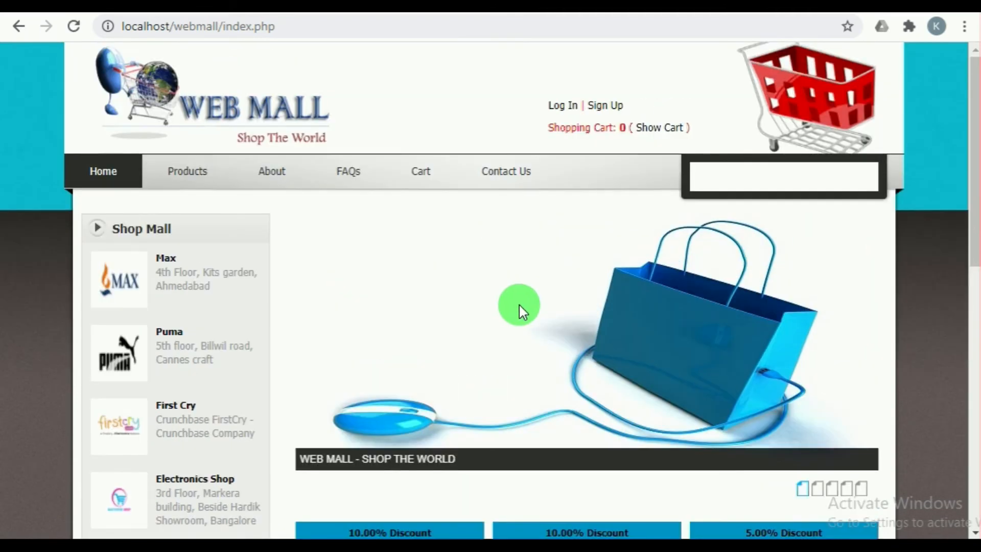